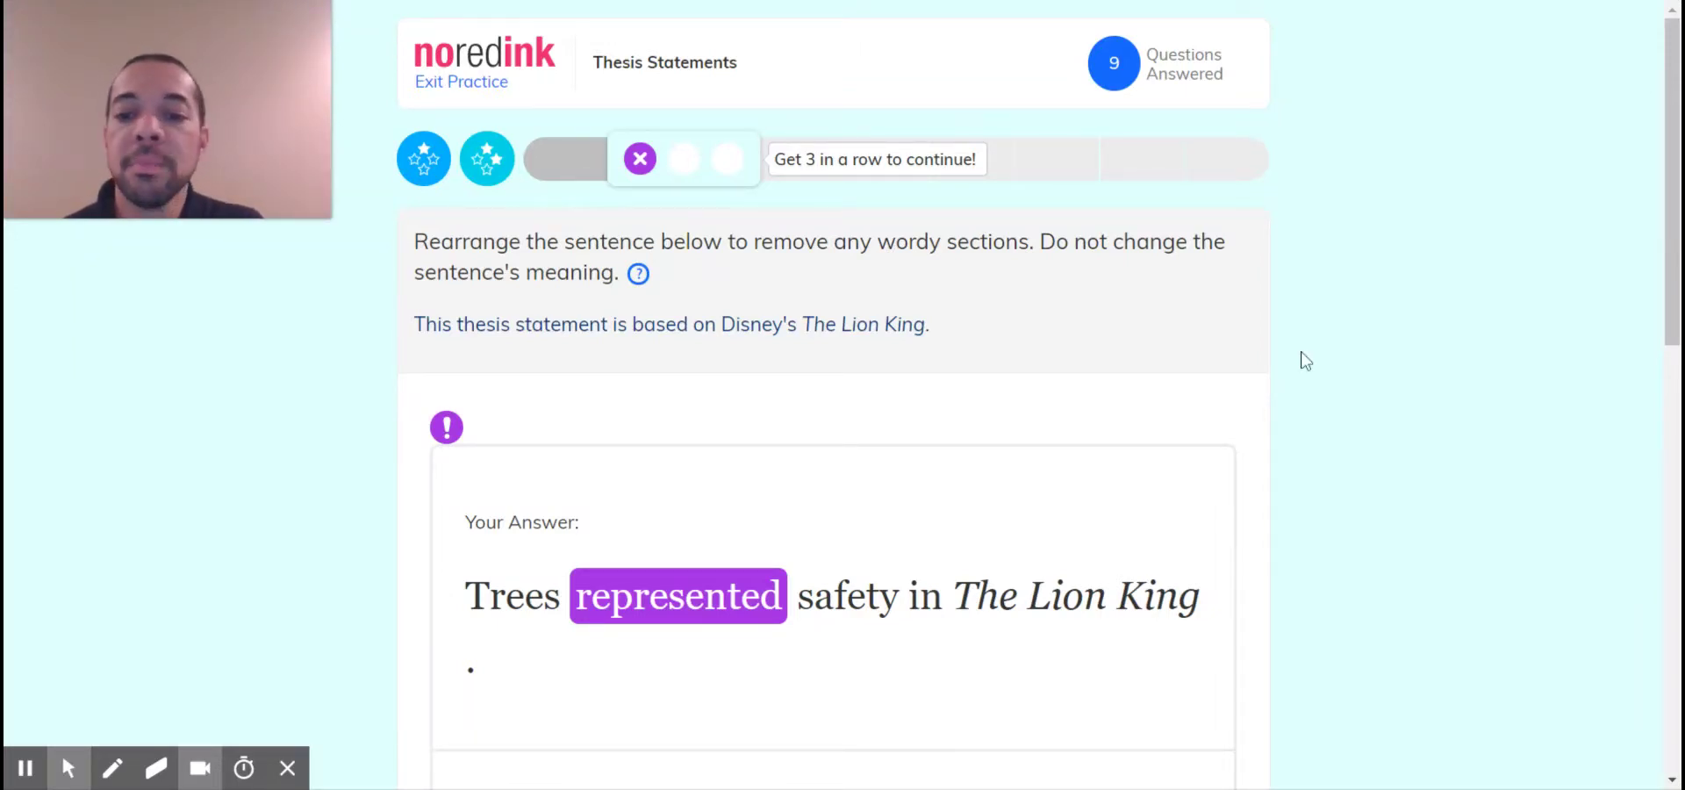
Step: Scroll down past the correct Lion King answer, 'Trees represent safety…', to the wordy-thesis revision tip
scroll(1306, 360, down, 1)
scroll(1305, 360, down, 1)
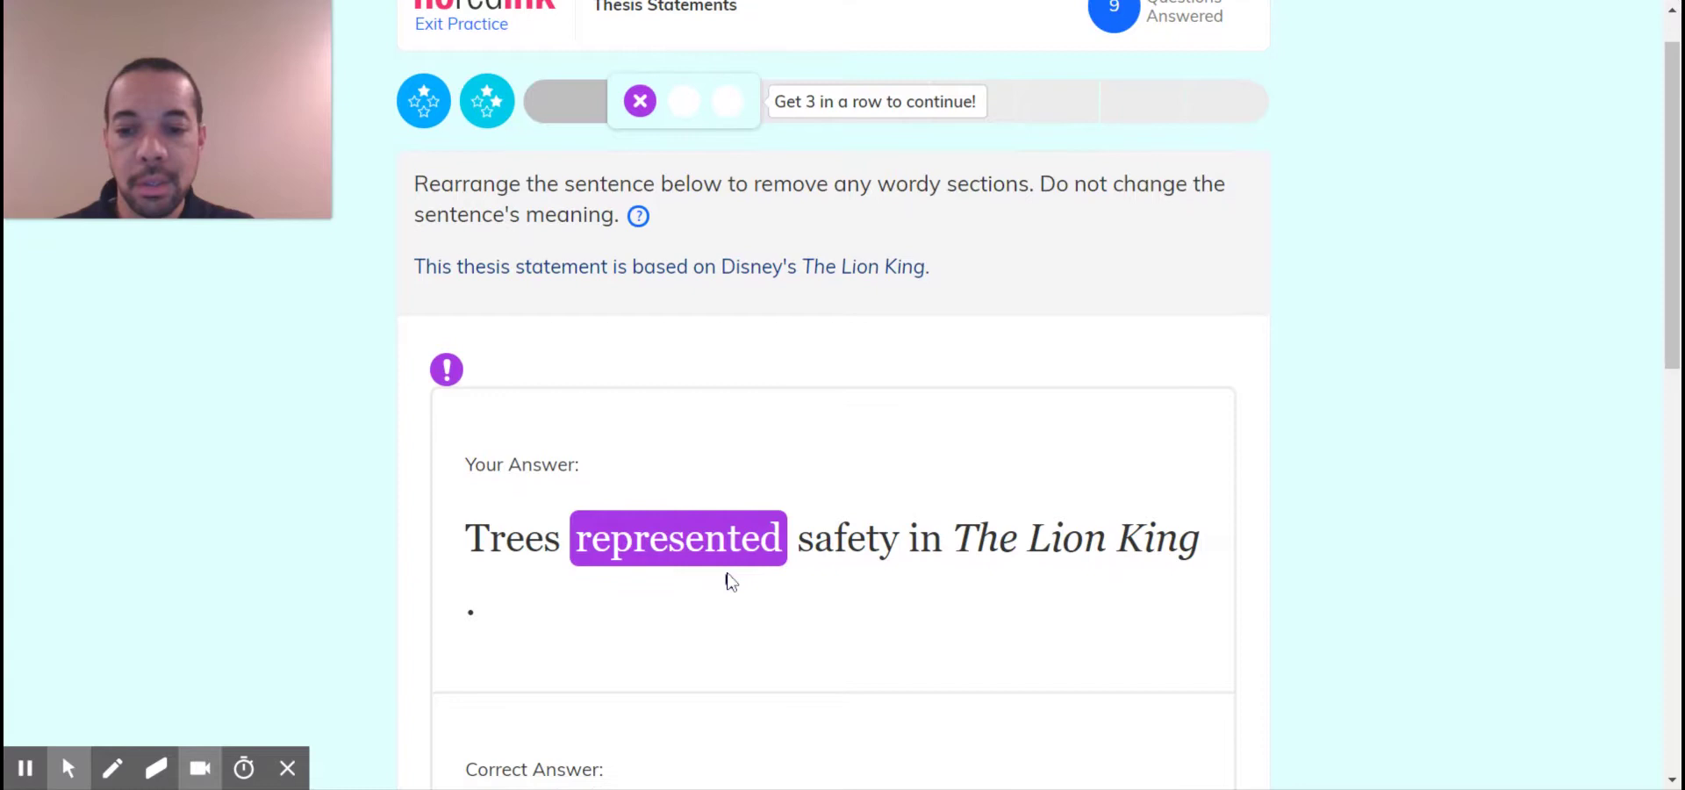
scroll(726, 577, down, 4)
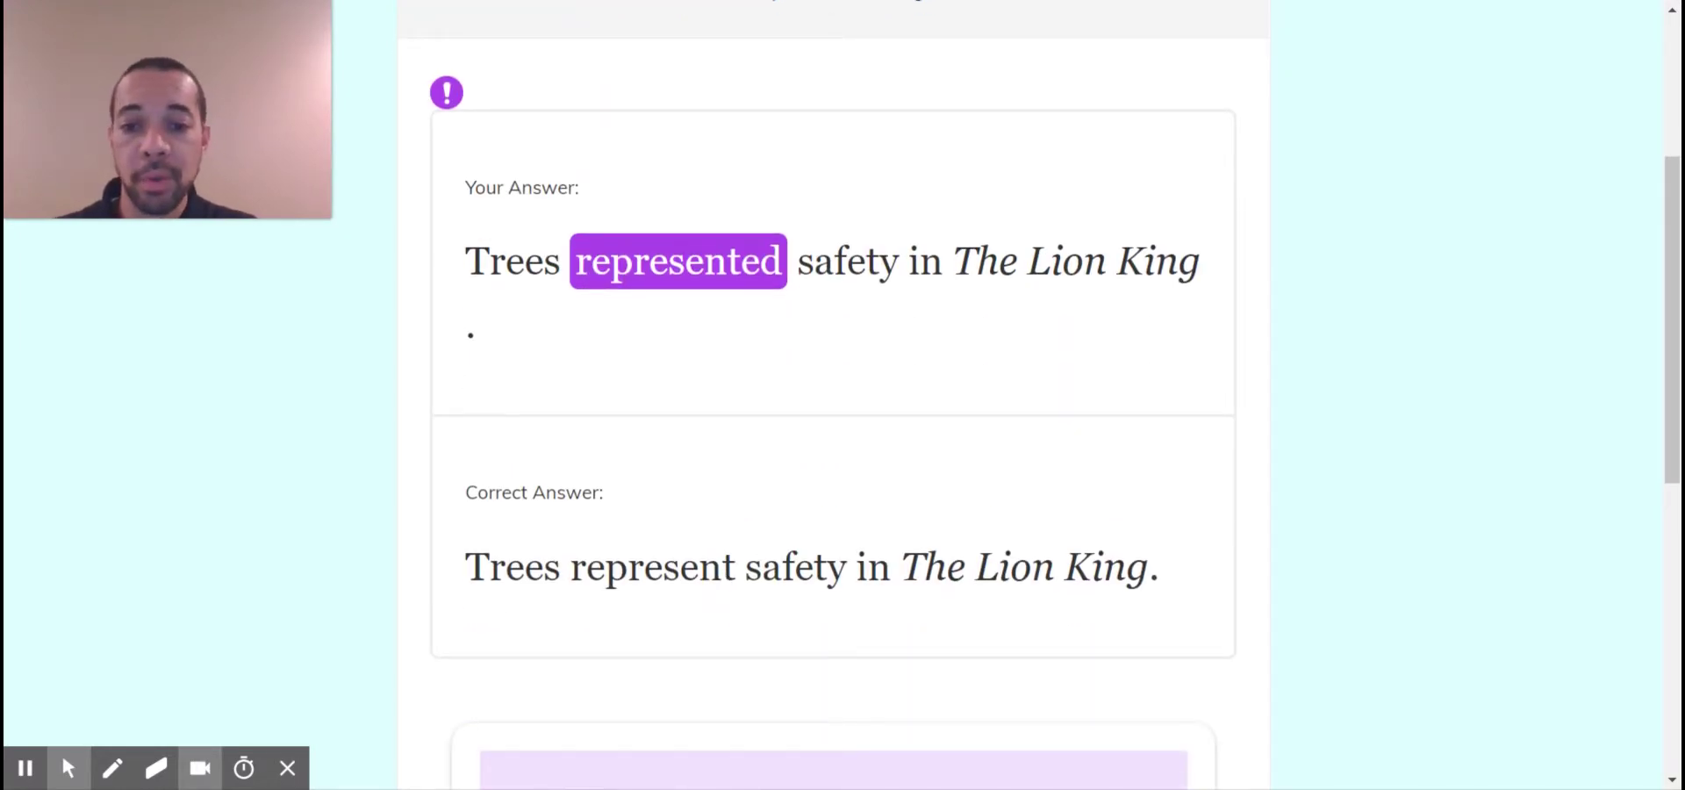
scroll(664, 584, down, 8)
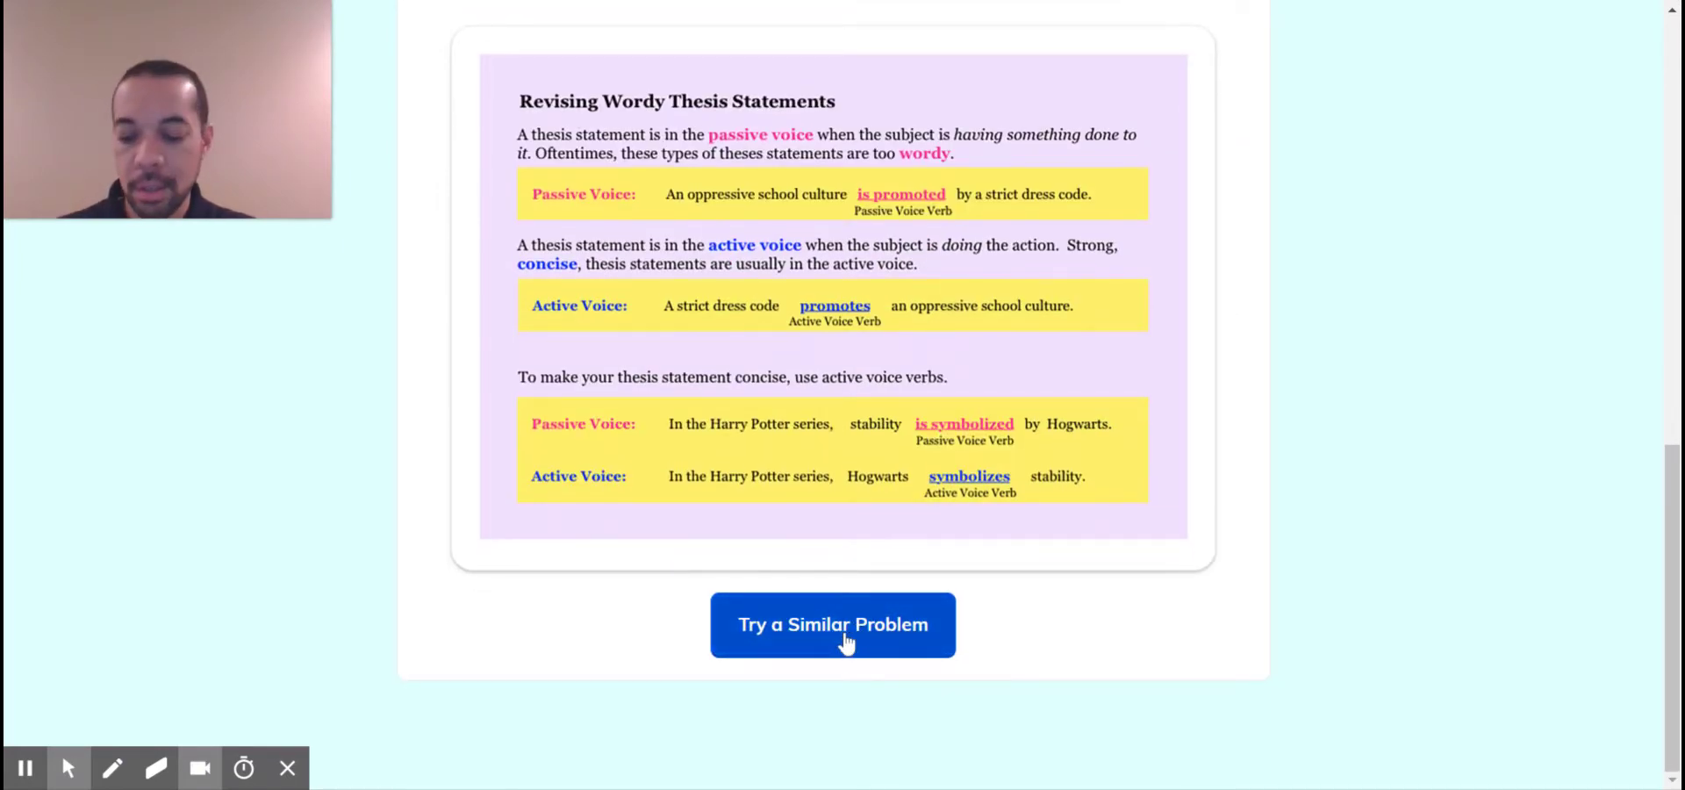
Step: Start a similar problem and change 'the experience' to 'experiences' in the Finding Nemo thesis
click(844, 635)
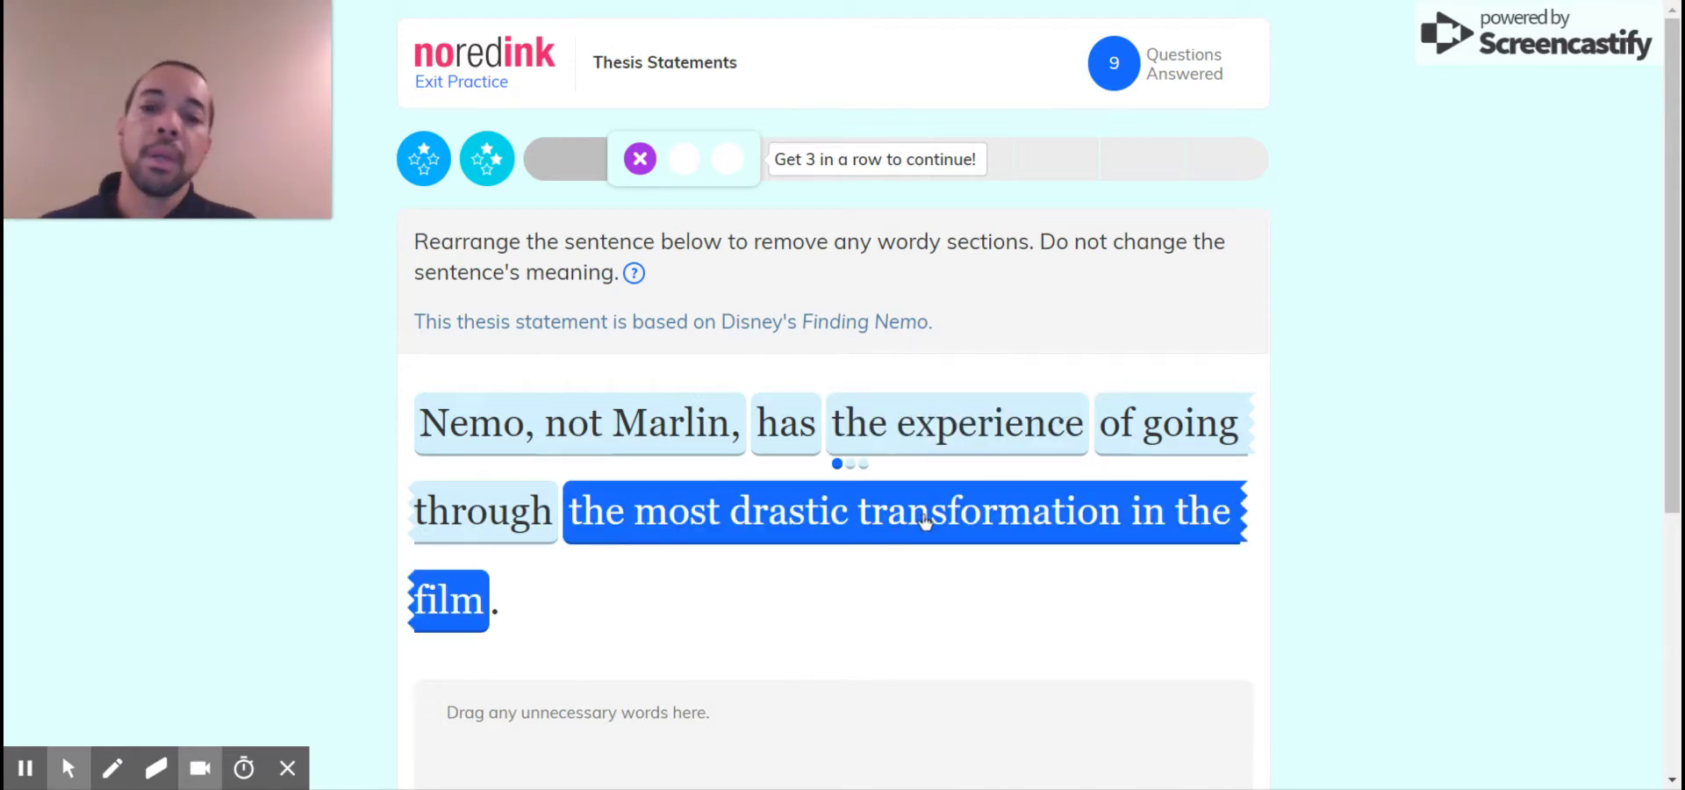
click(925, 443)
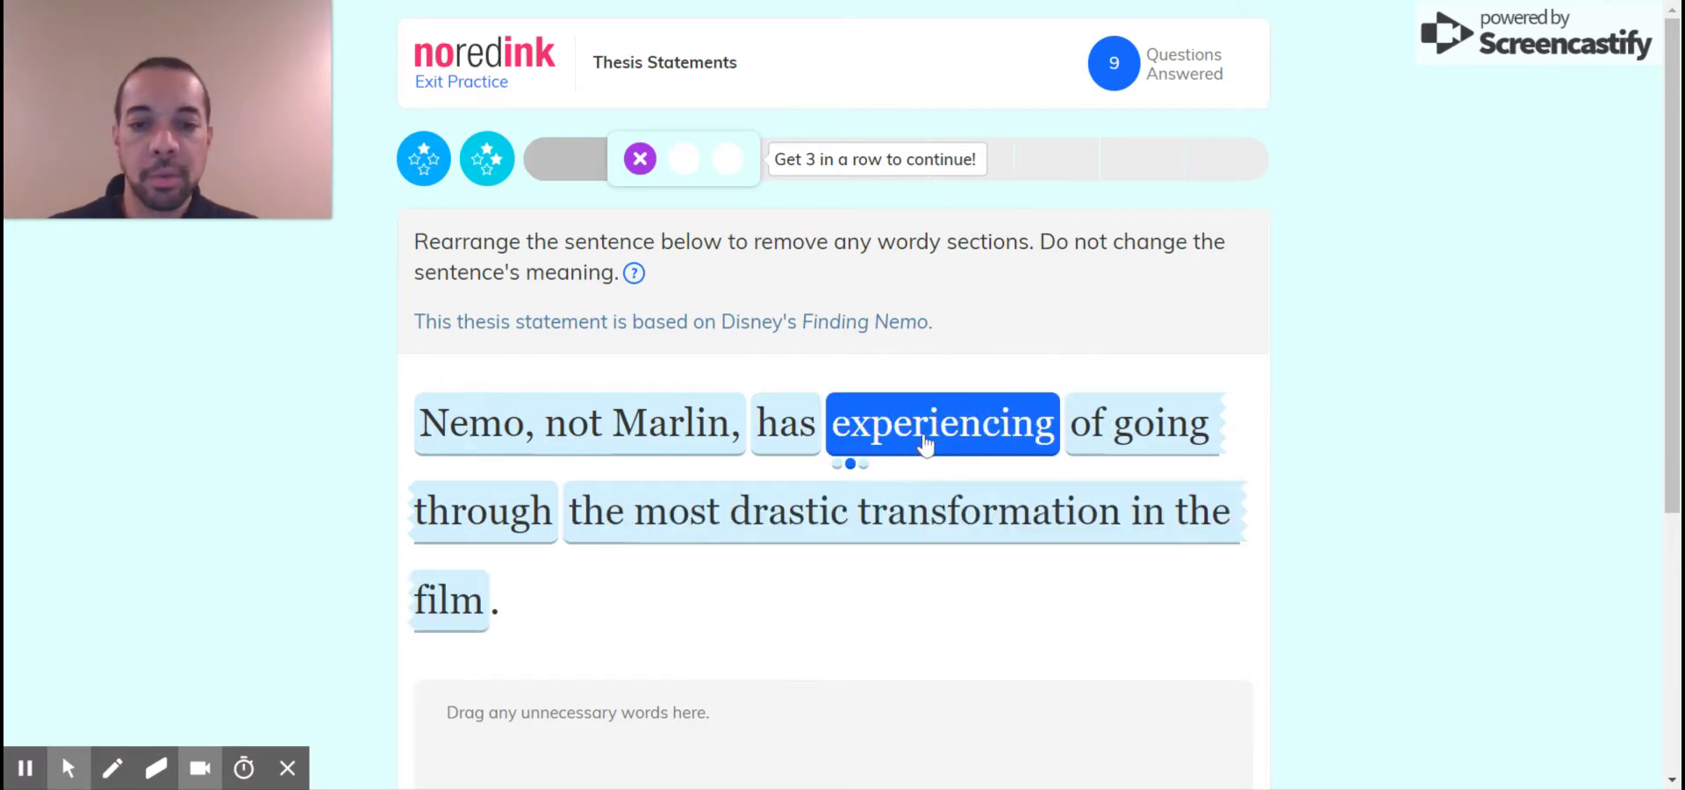
click(925, 443)
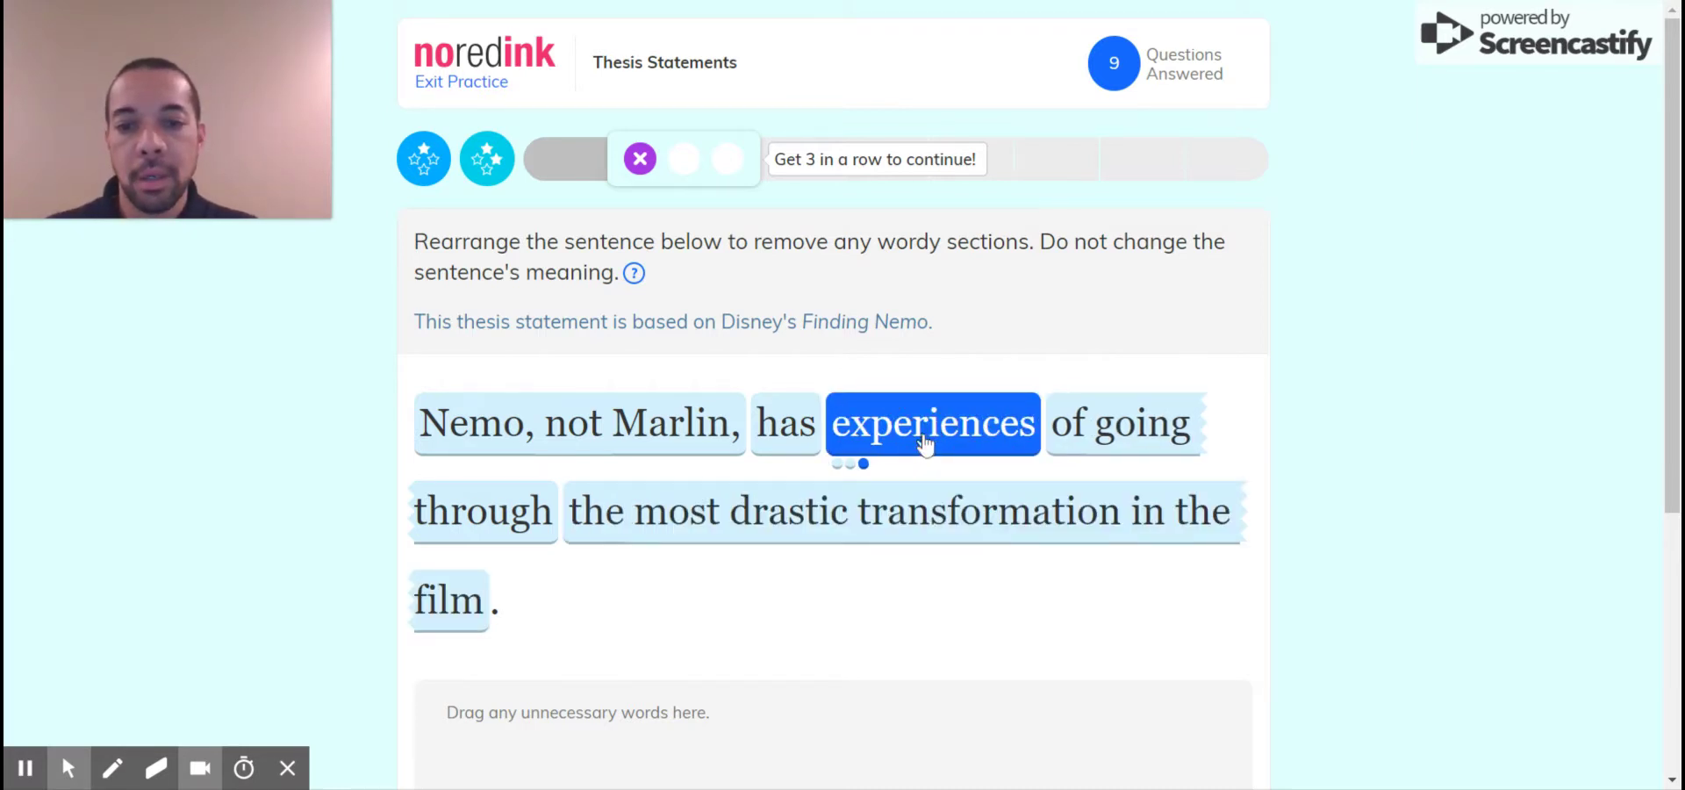
Step: Discard 'has' and 'of going through', then submit the Finding Nemo revision
drag(787, 424, 558, 722)
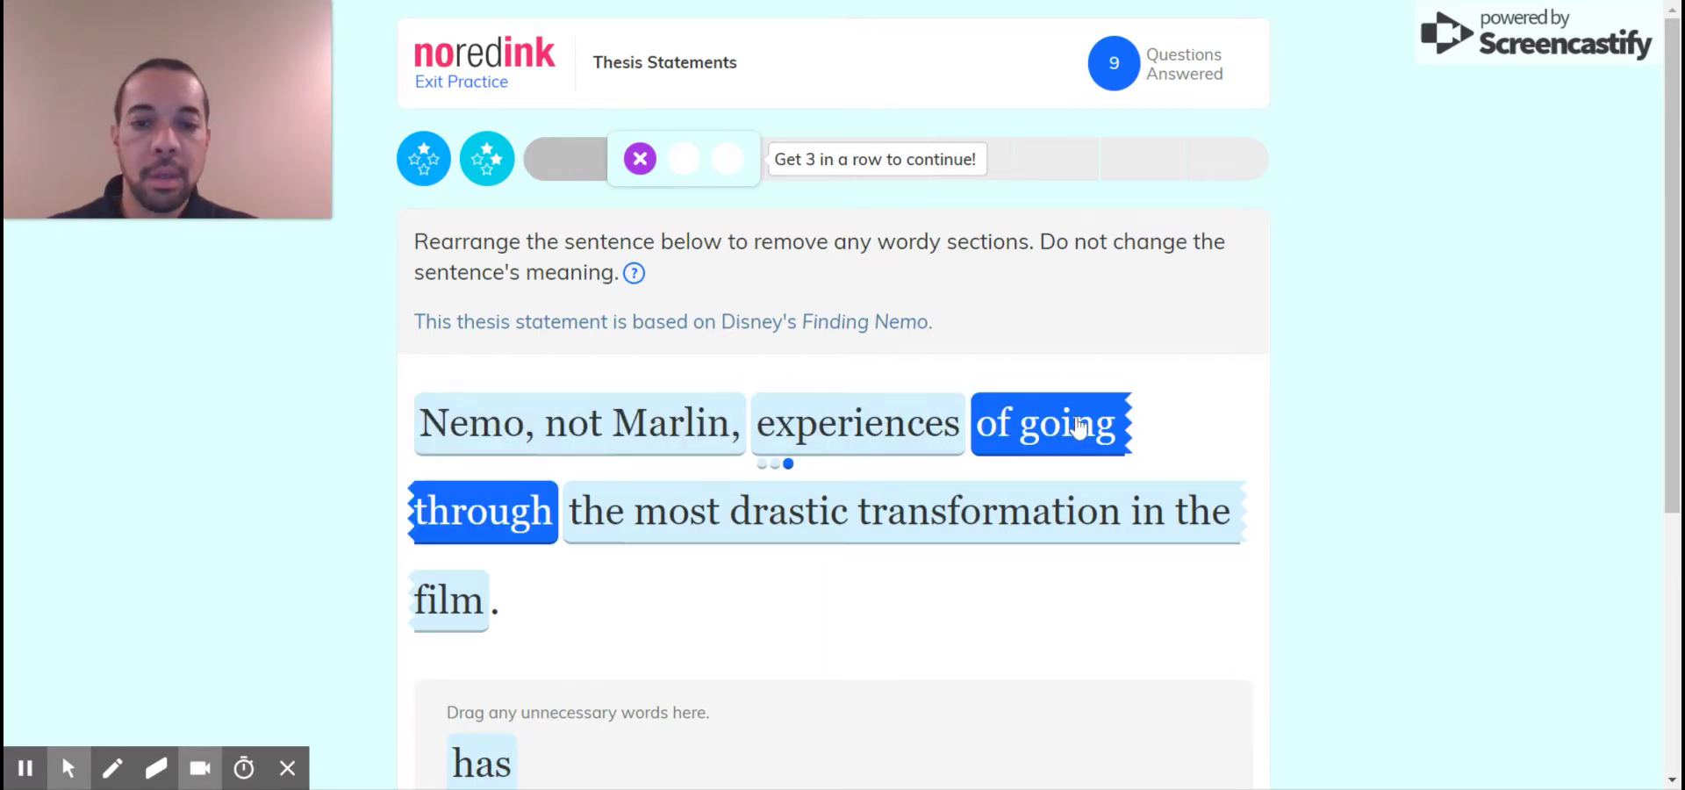
drag(1076, 426, 938, 755)
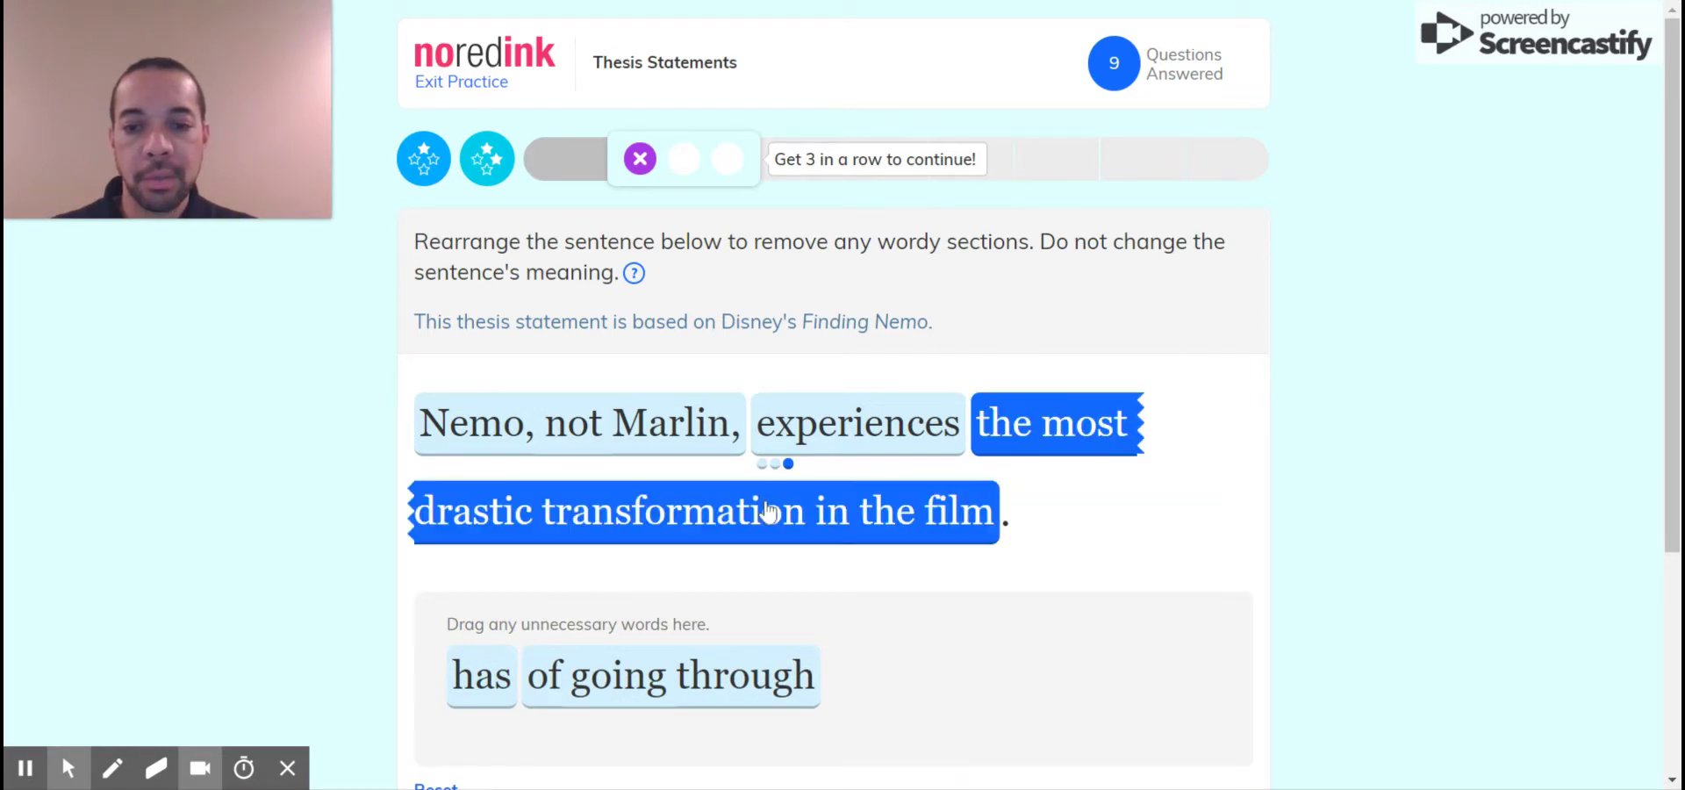
scroll(1098, 497, down, 2)
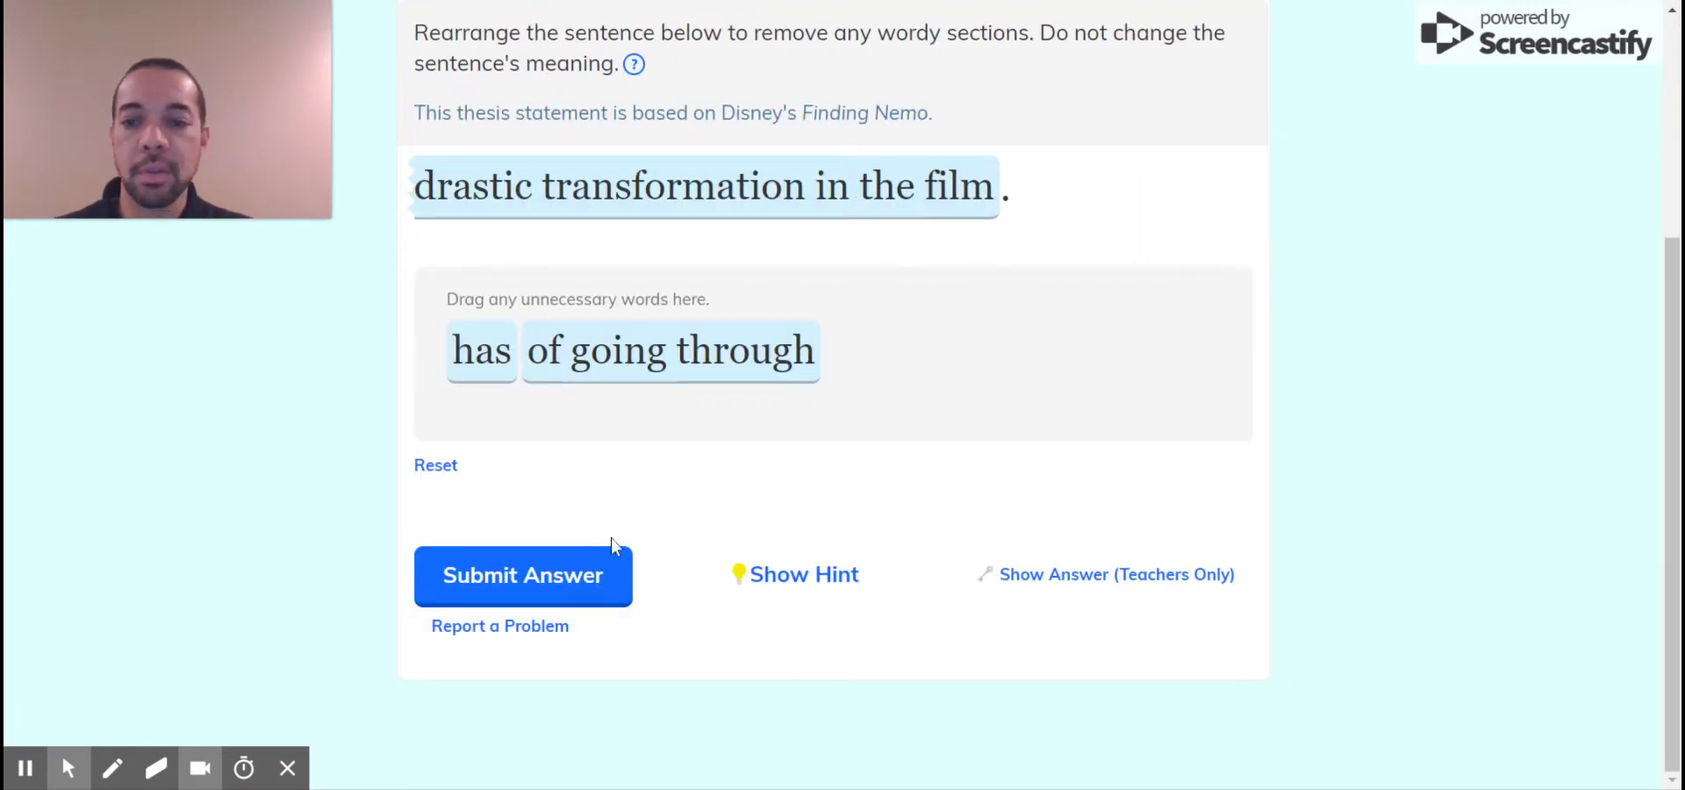
click(567, 579)
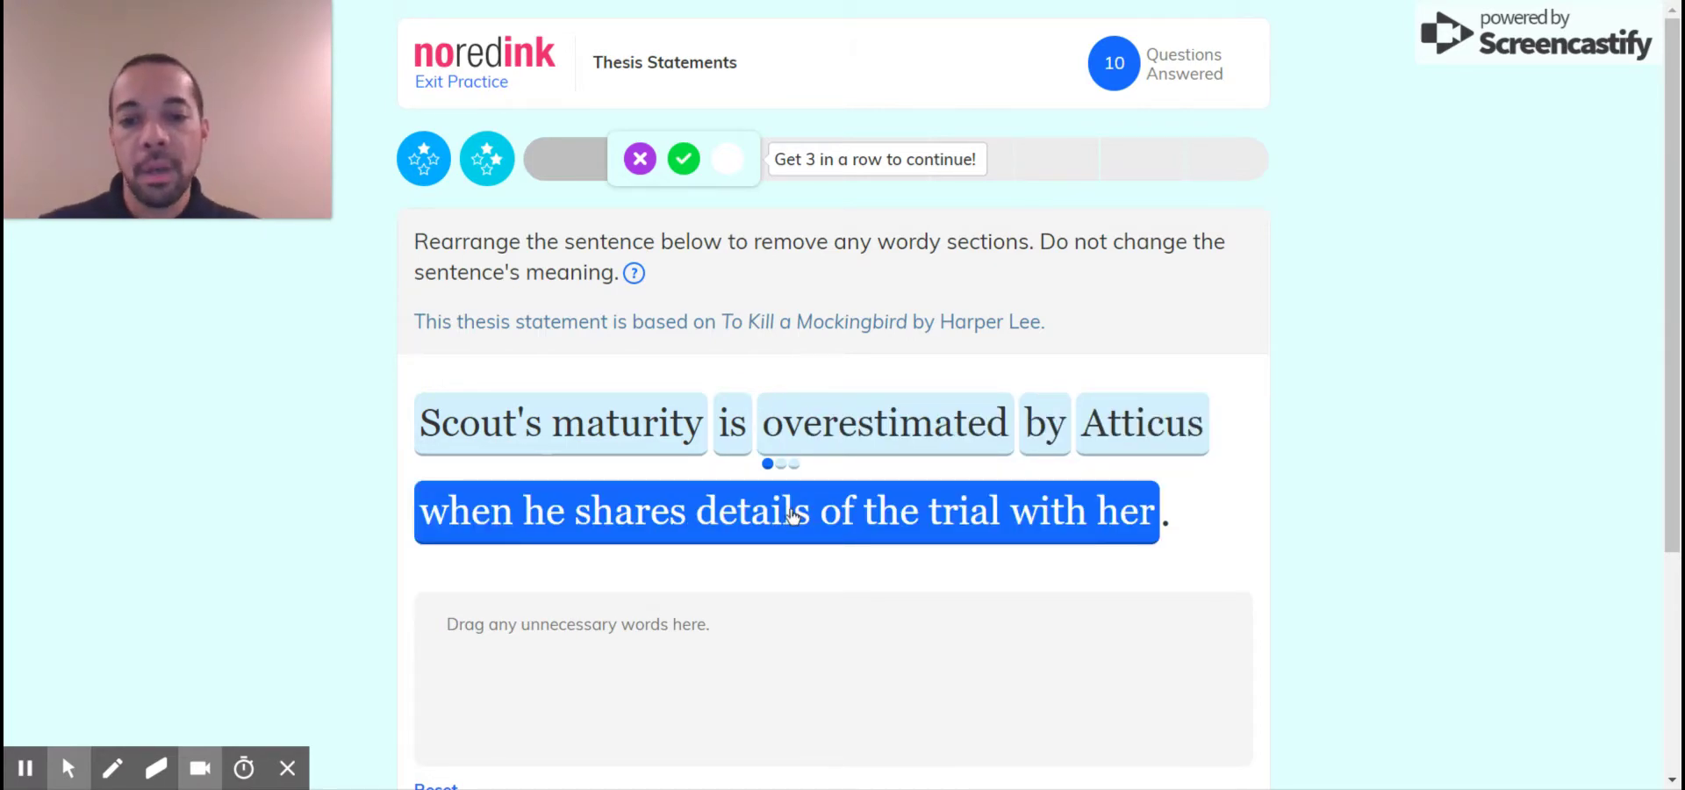
Step: Change 'overestimated' to 'overestimates', discard 'is', and move 'Atticus overestimates' to the front
click(865, 434)
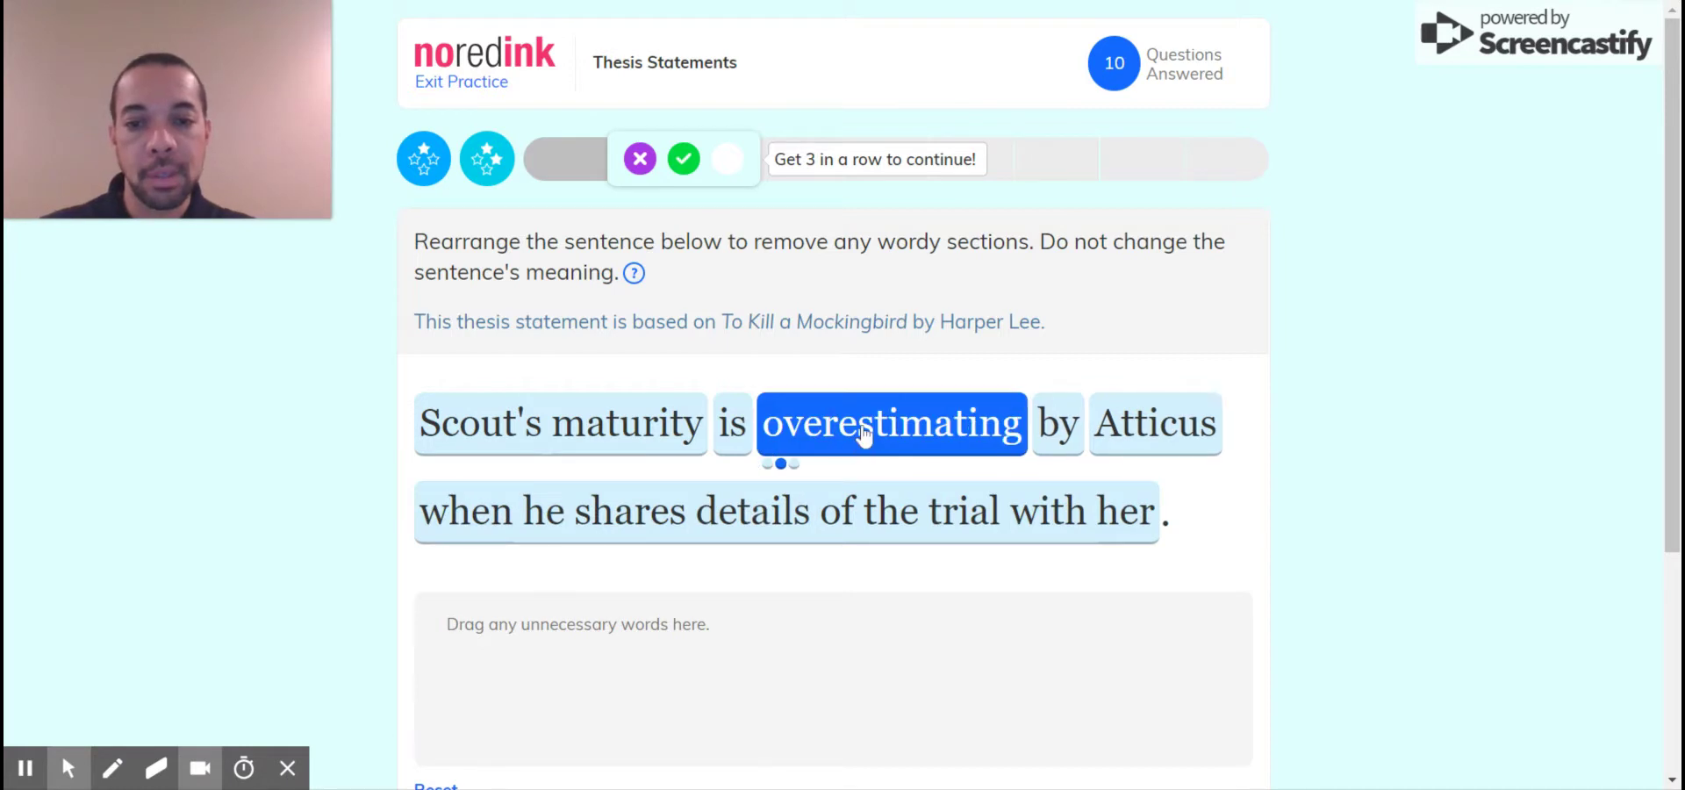
click(910, 433)
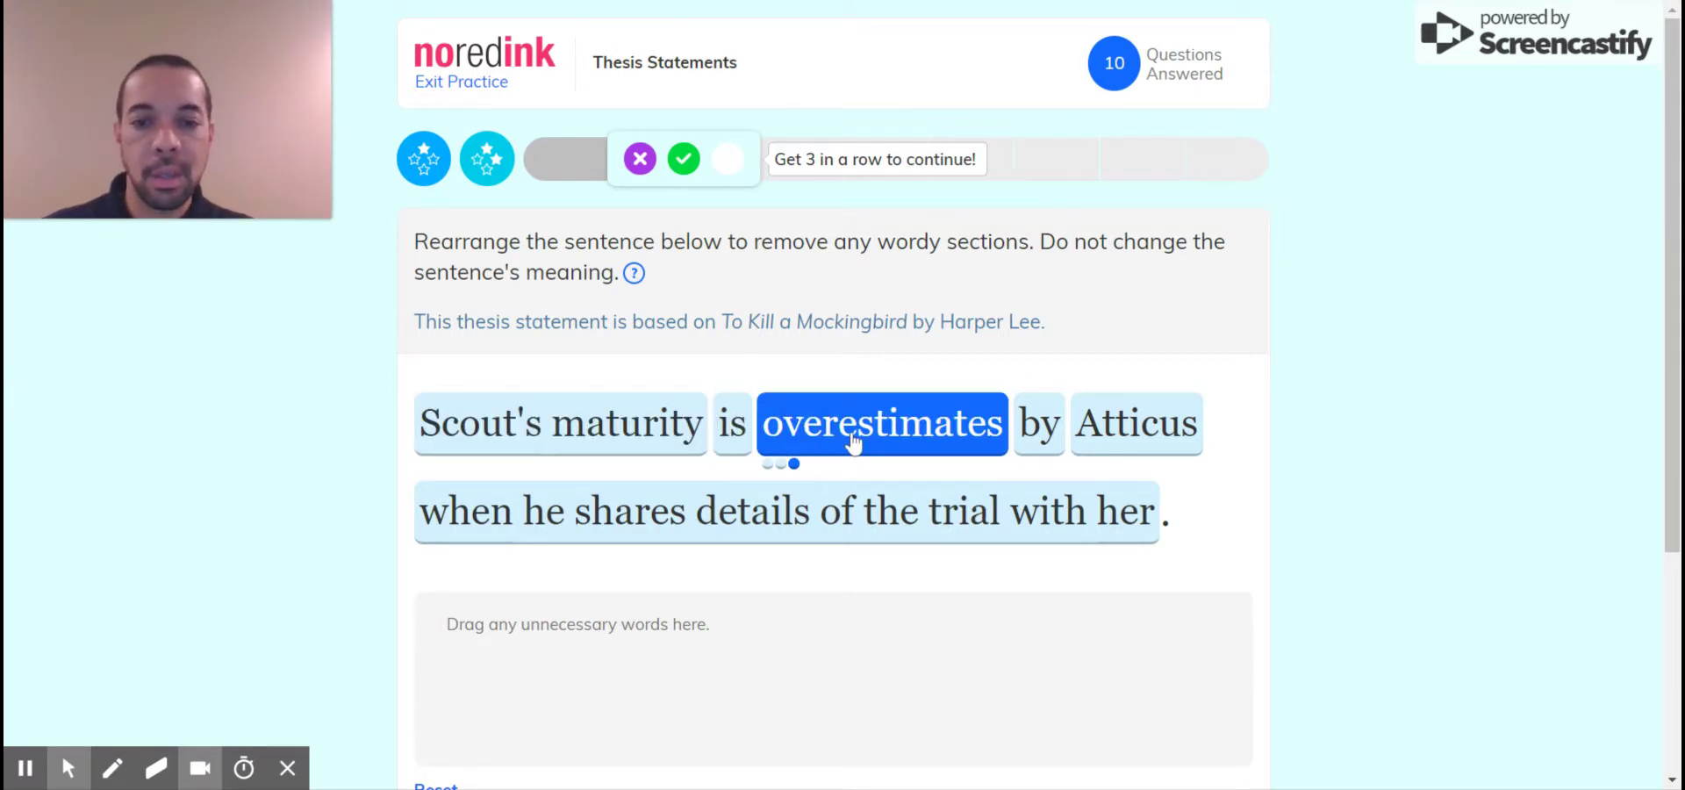
drag(732, 424, 580, 670)
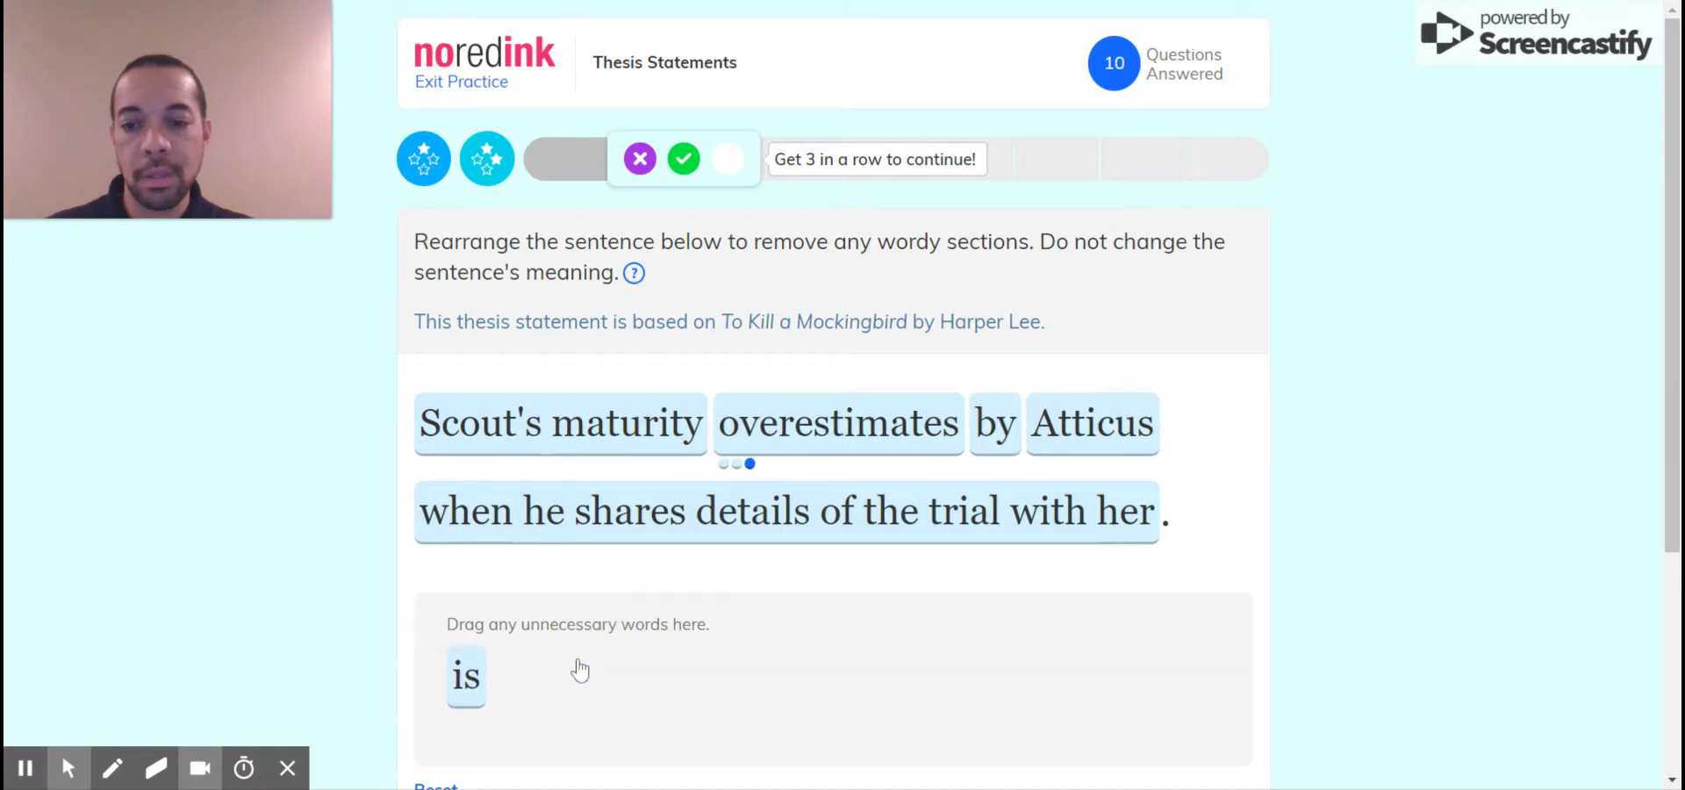
mouse_move(1110, 423)
mouse_down()
mouse_move(893, 373)
mouse_move(421, 408)
mouse_move(472, 427)
mouse_up()
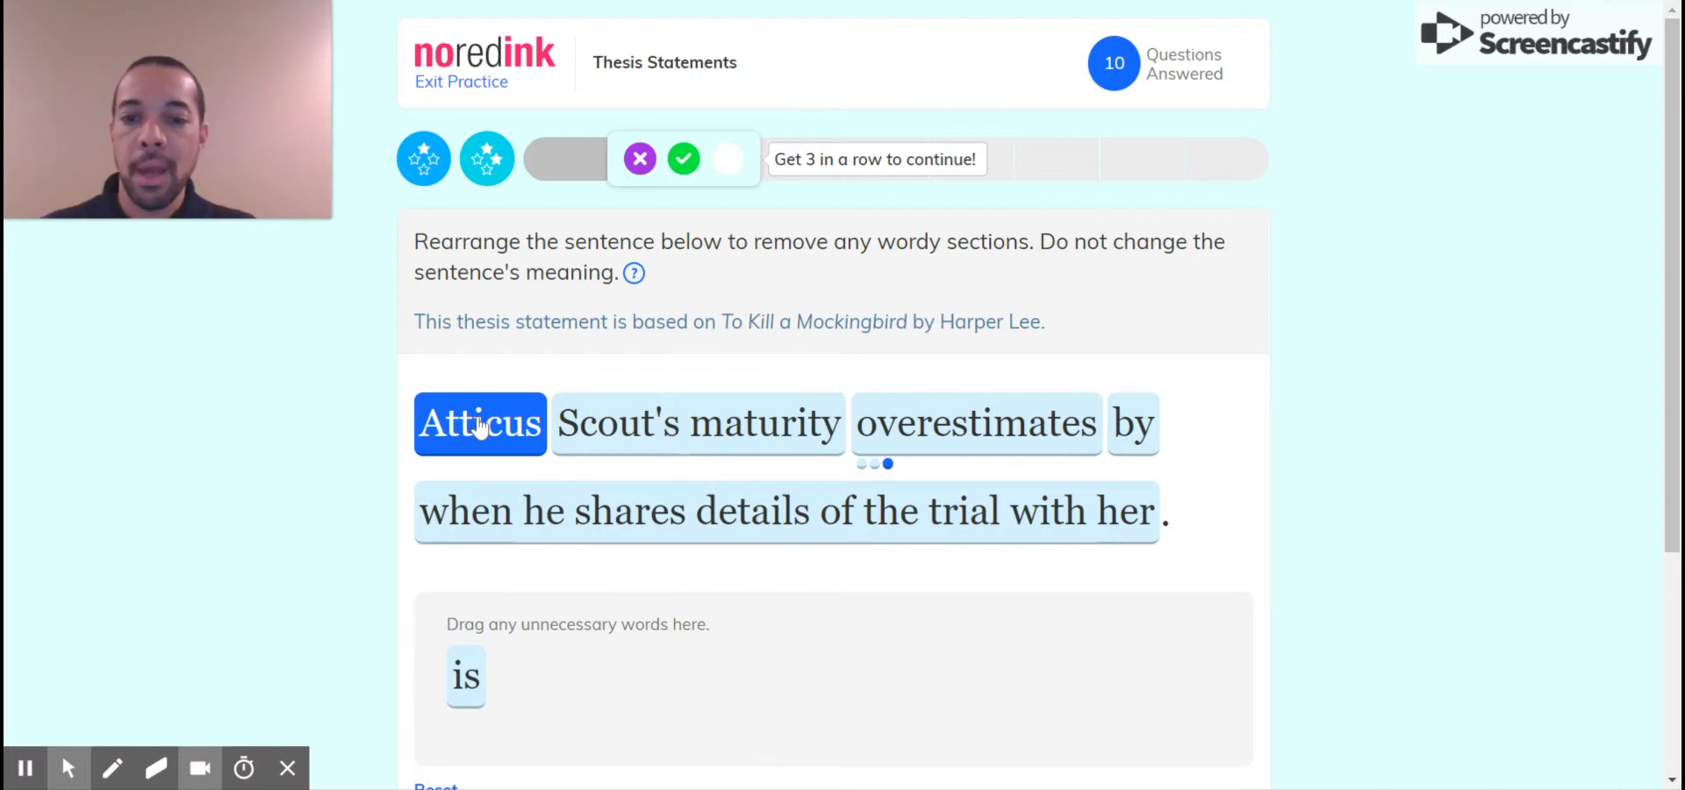
drag(959, 432, 605, 436)
click(882, 428)
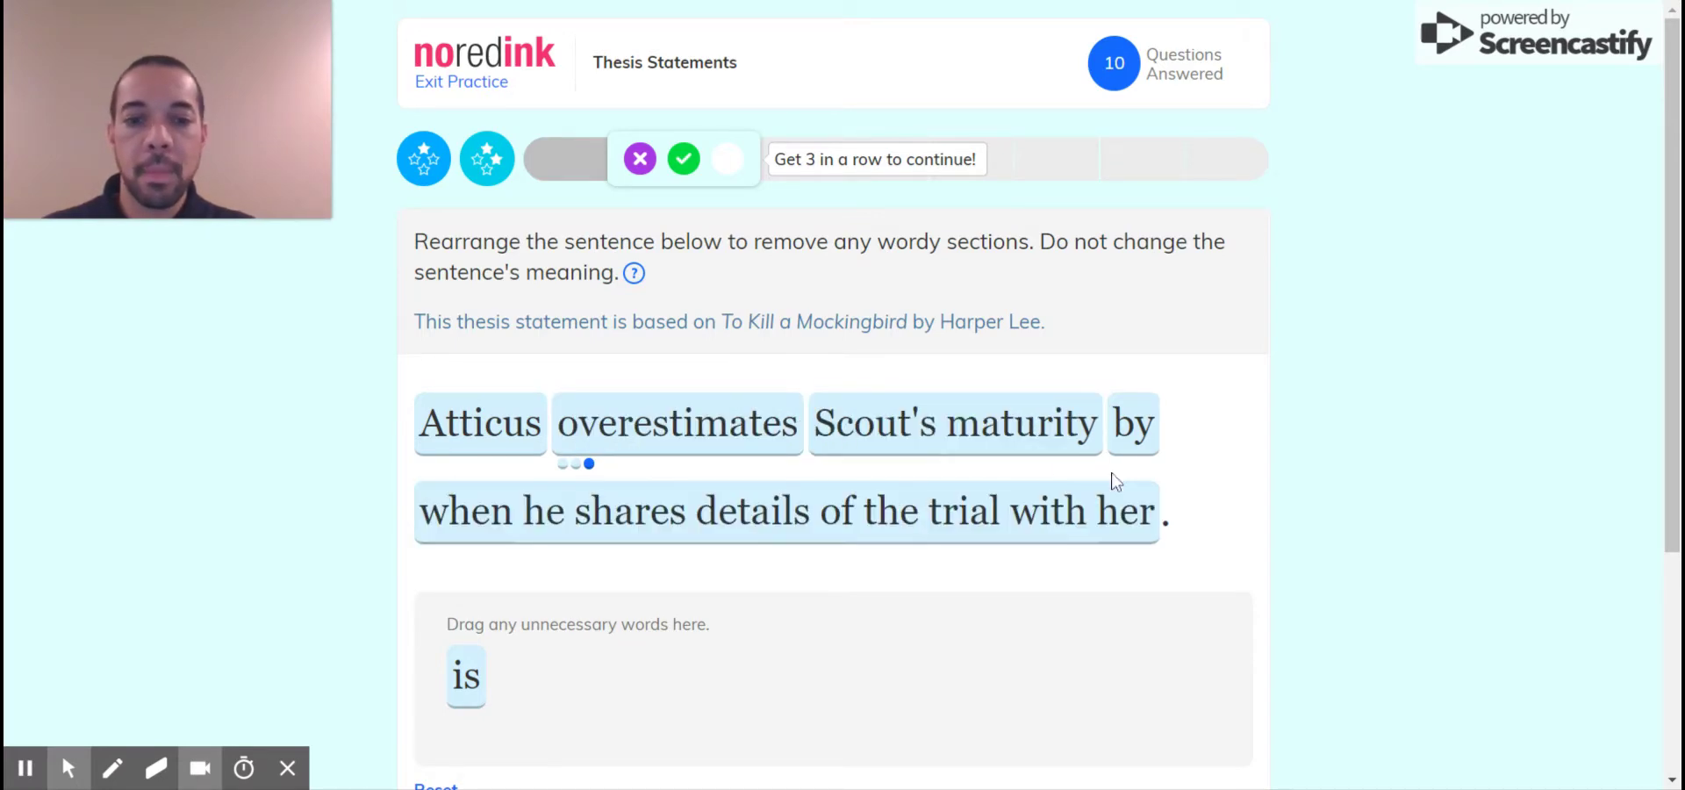
Step: Discard 'by' and make sure the verb still reads 'overestimates'
mouse_move(1129, 430)
mouse_down()
mouse_move(1092, 516)
mouse_move(662, 699)
mouse_up()
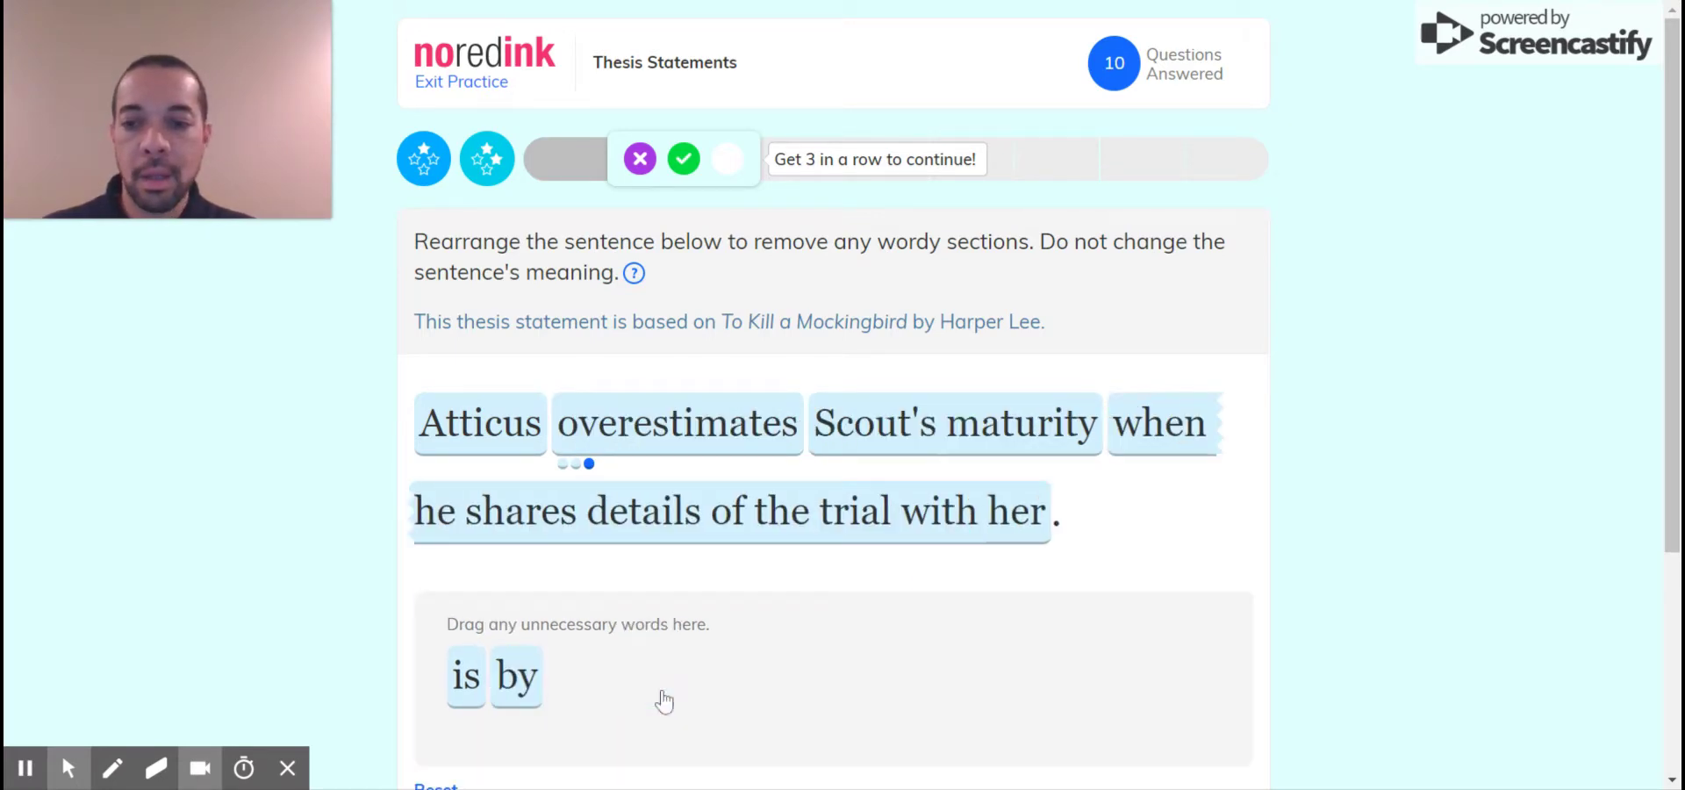
click(452, 511)
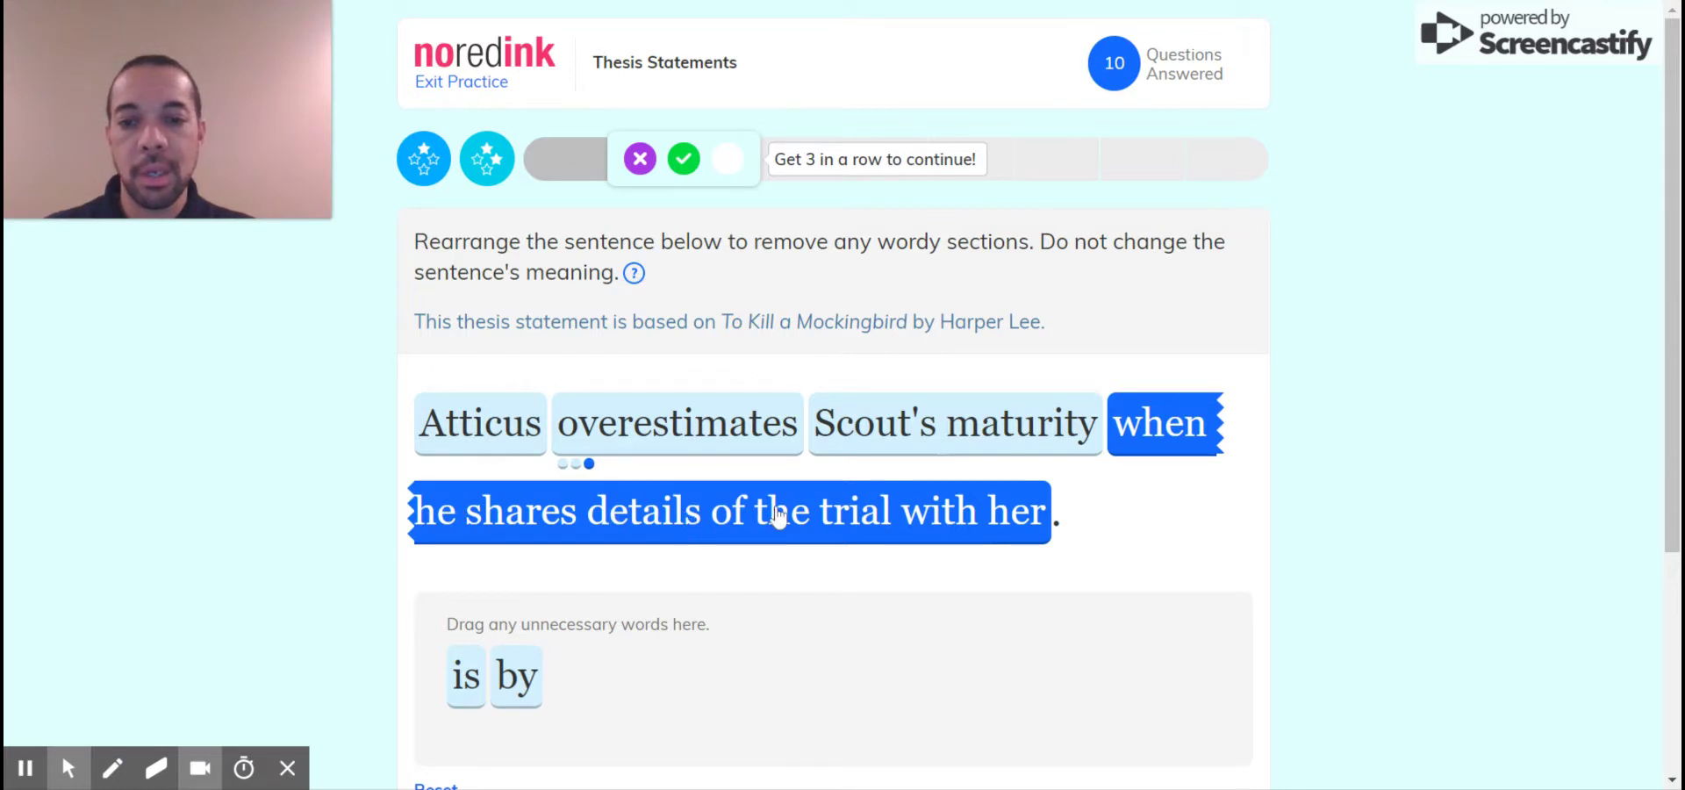
click(670, 439)
click(670, 438)
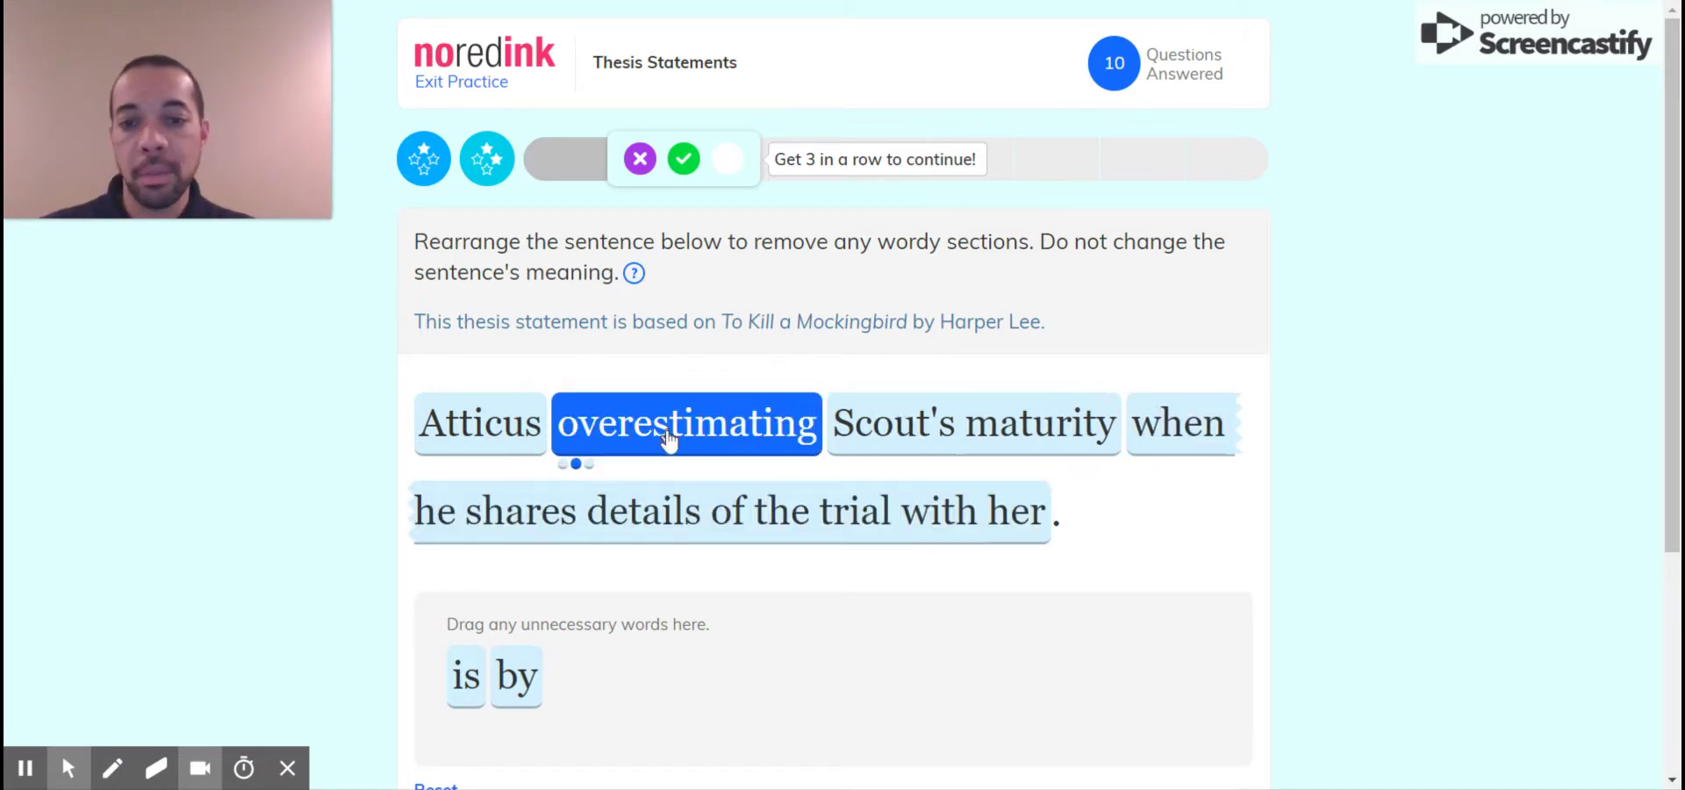
click(670, 439)
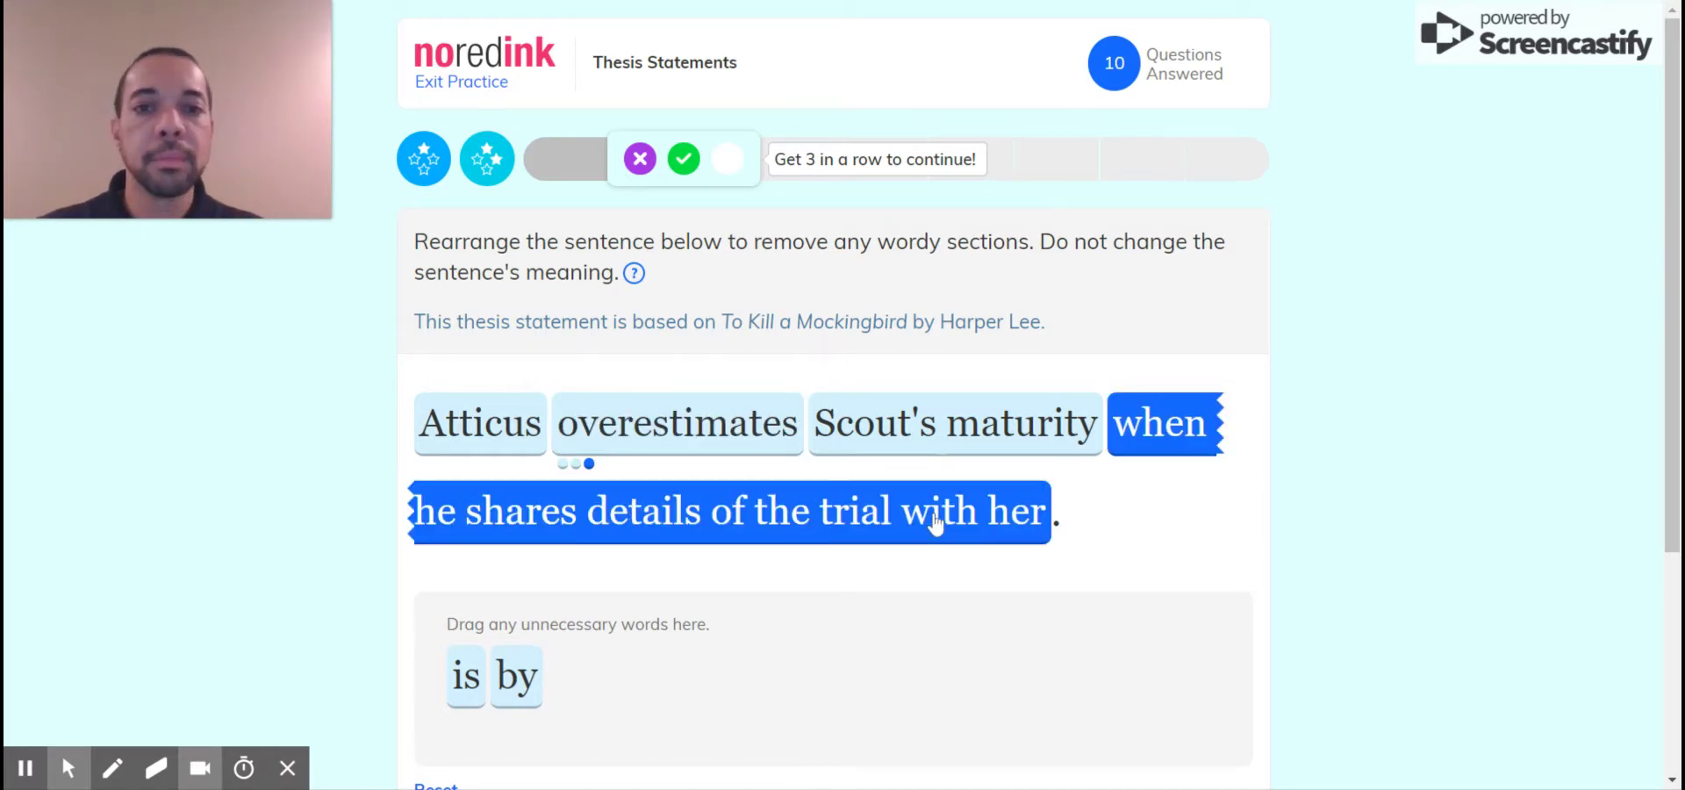
scroll(933, 525, down, 3)
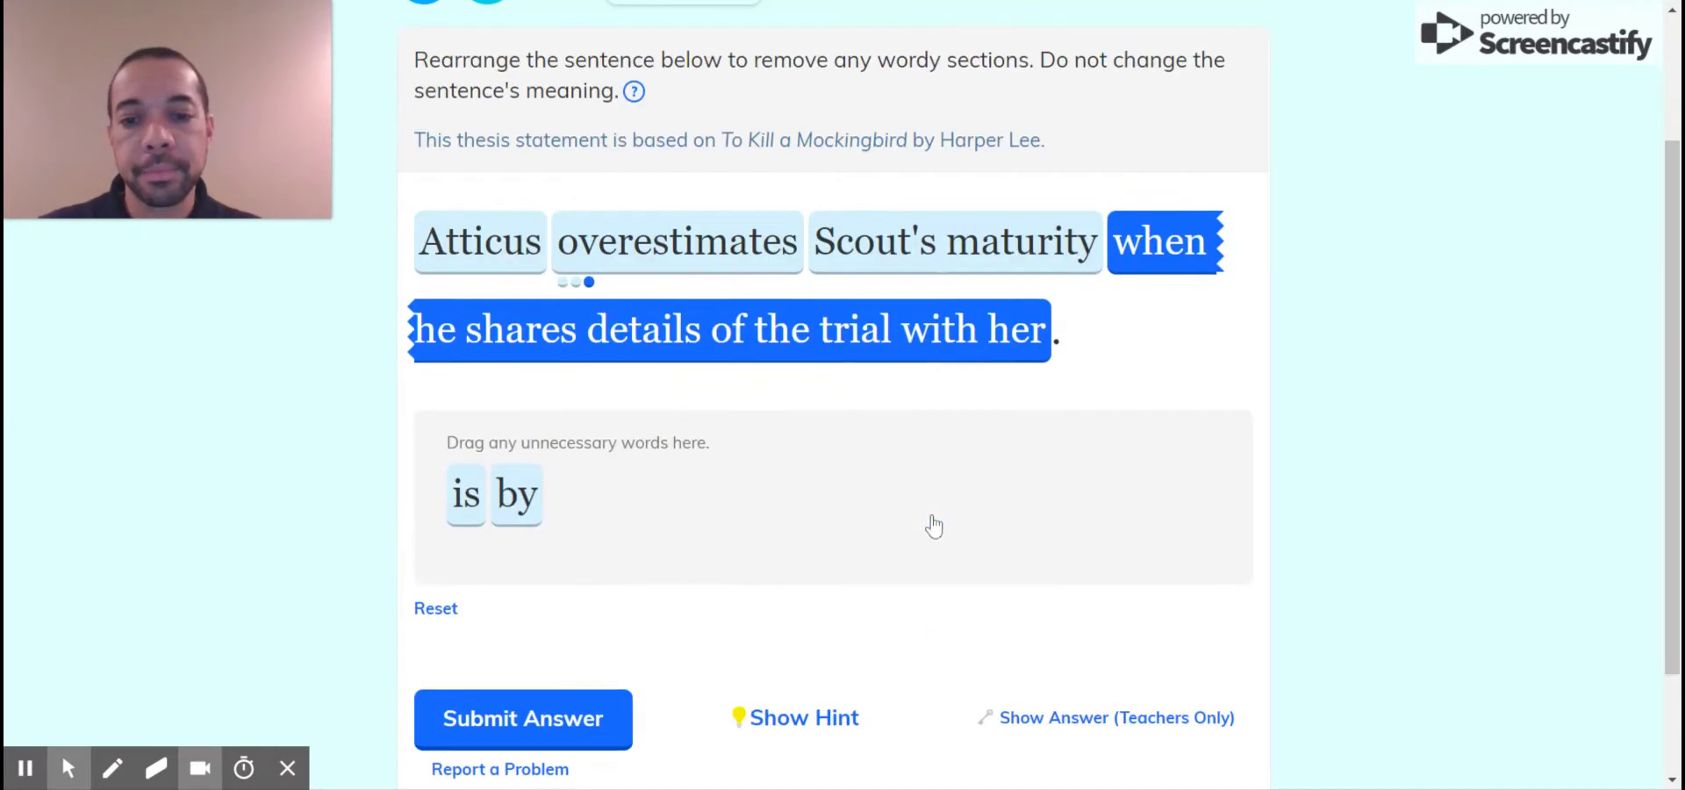
Step: Submit the Mockingbird revision, then discard 'is' and move 'the hard work of digging holes' to the front
click(521, 580)
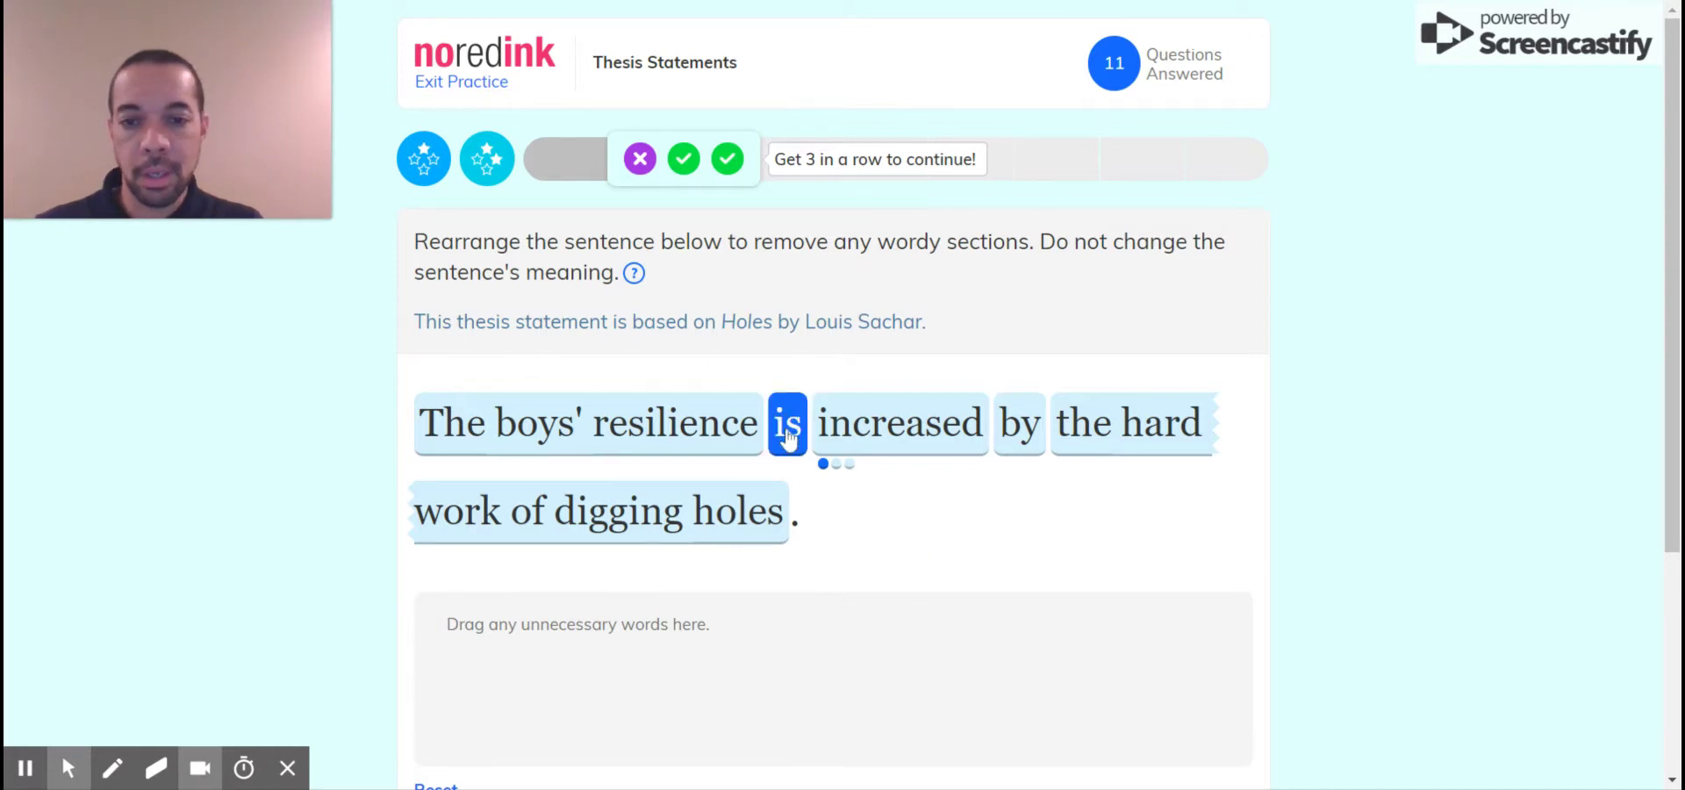
drag(788, 426, 538, 649)
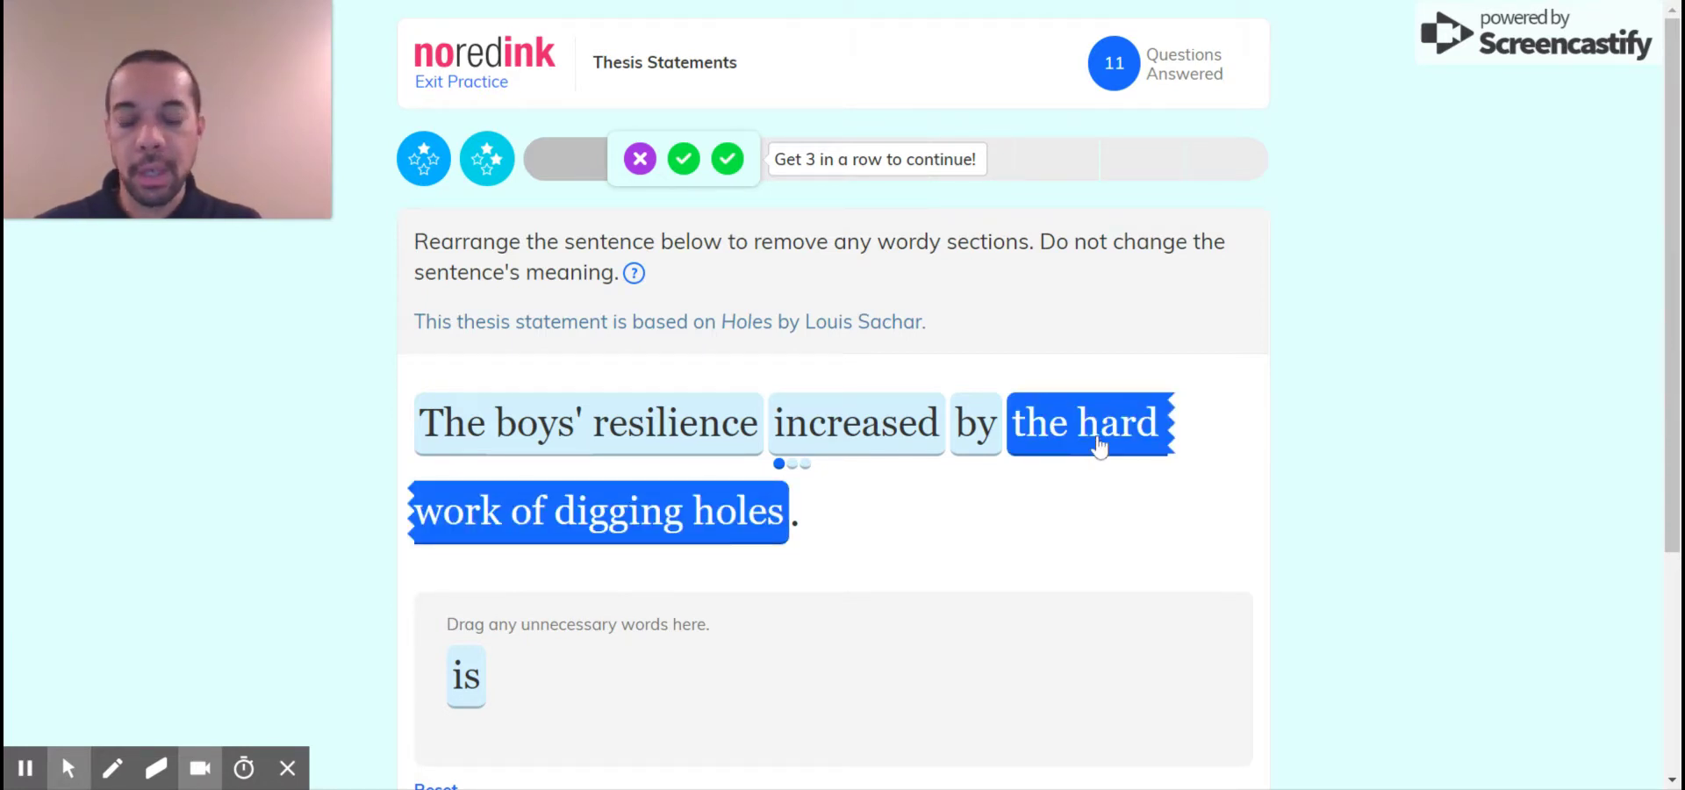
drag(1098, 446, 361, 425)
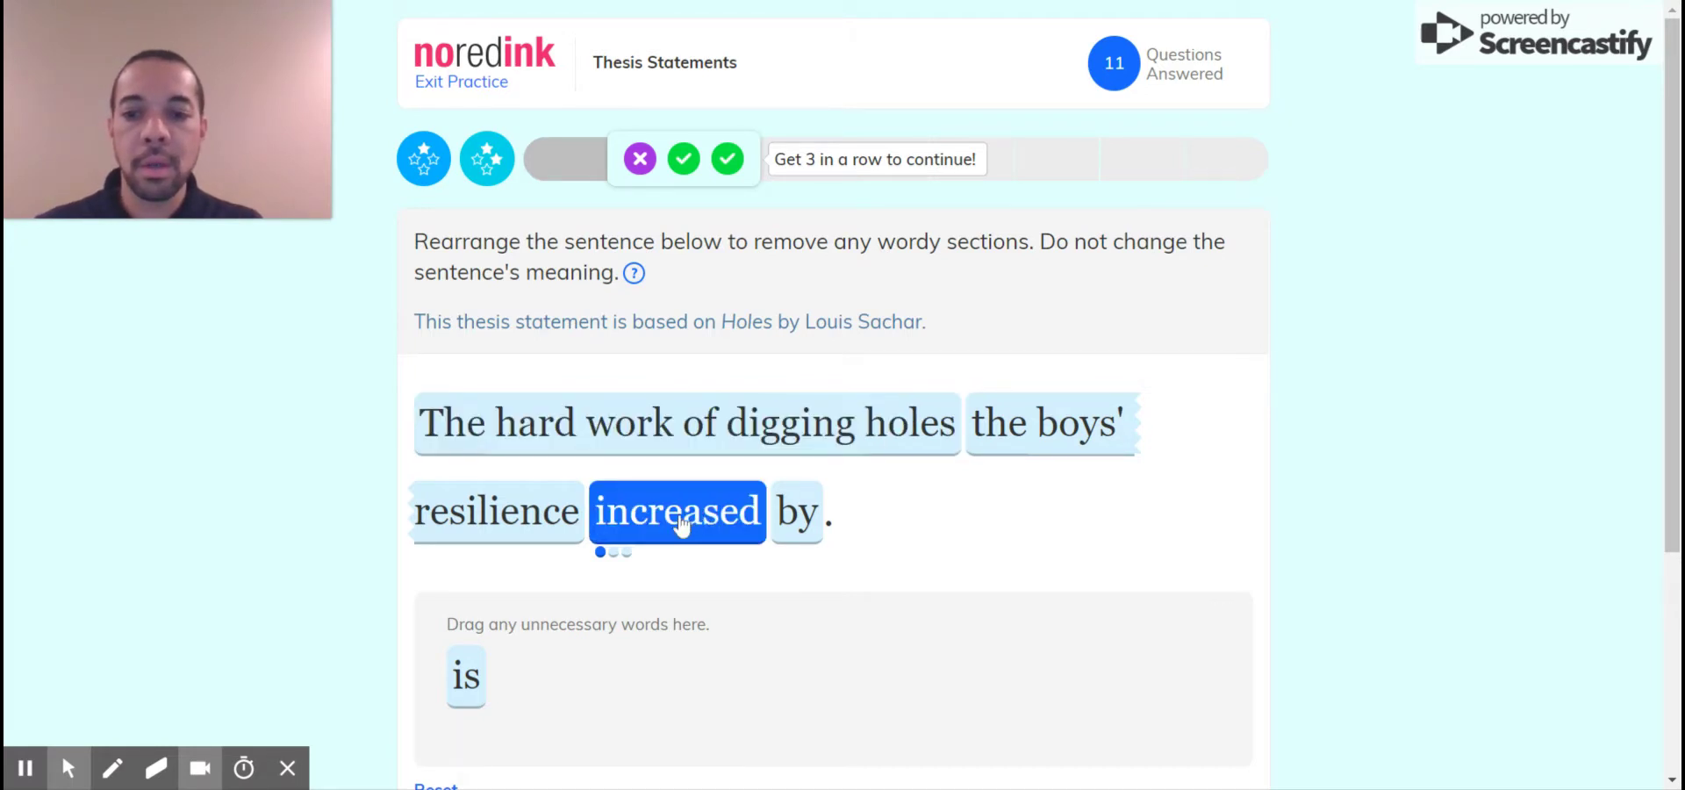
Step: Place 'increases' after 'digging holes' and discard the leftover 'by'
drag(681, 522, 1043, 430)
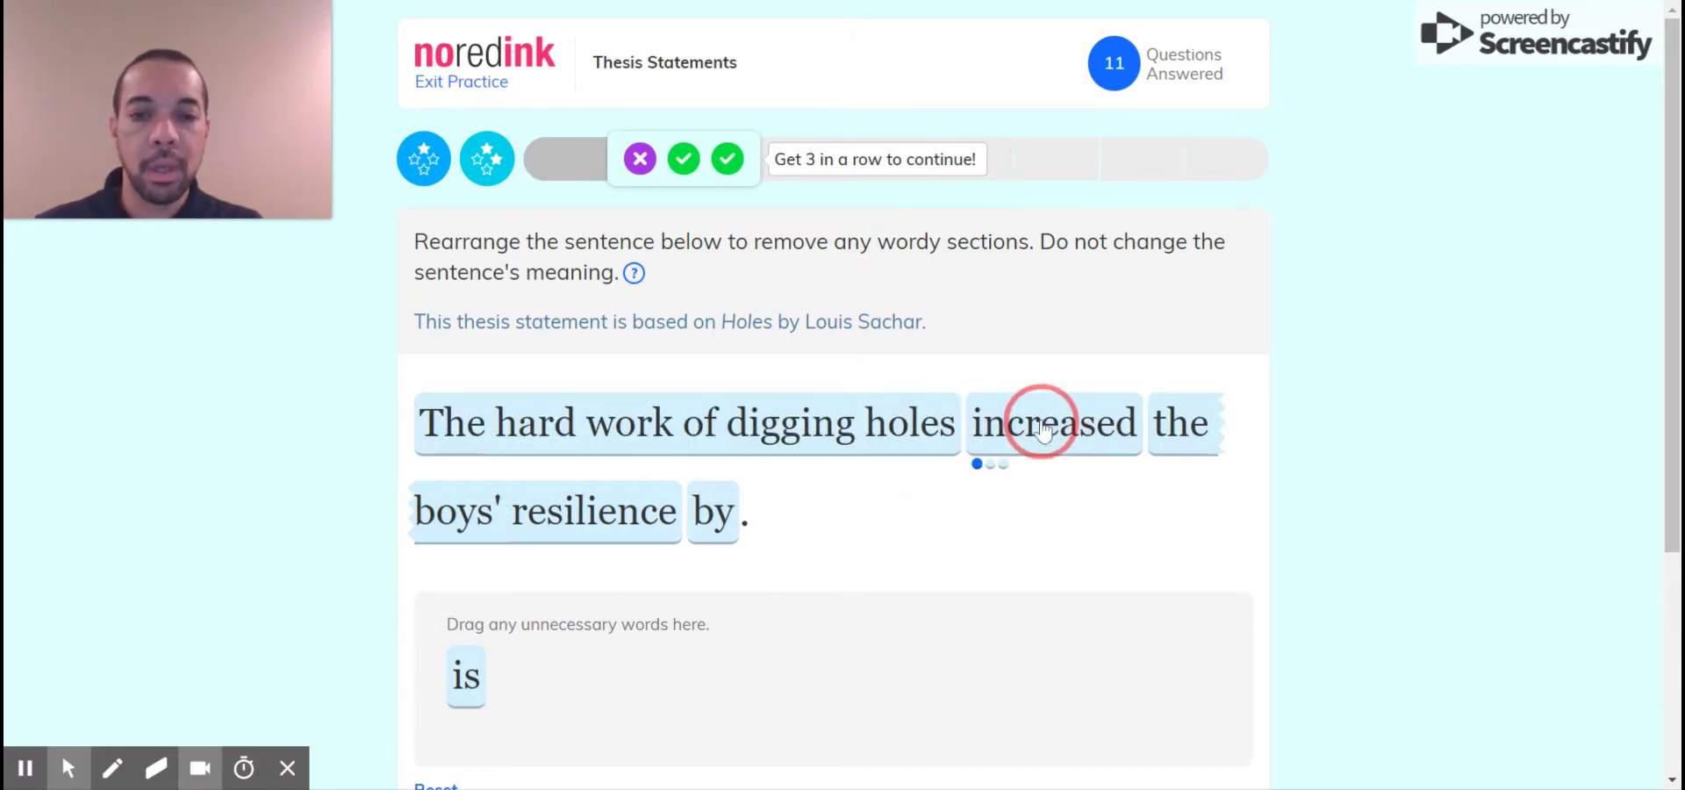
click(1057, 436)
click(1057, 435)
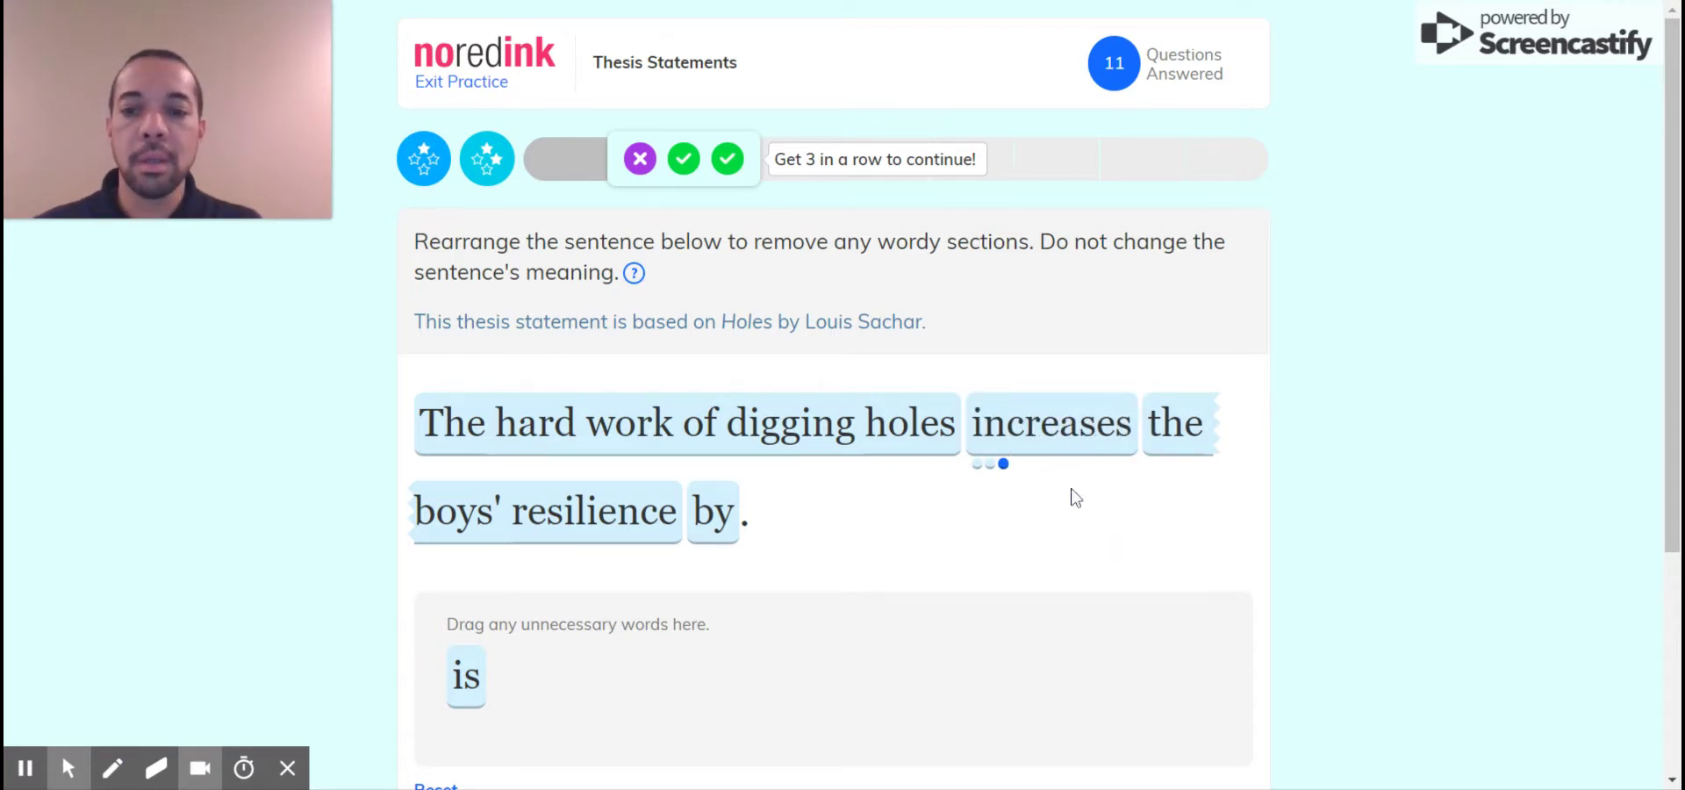
drag(711, 518, 643, 684)
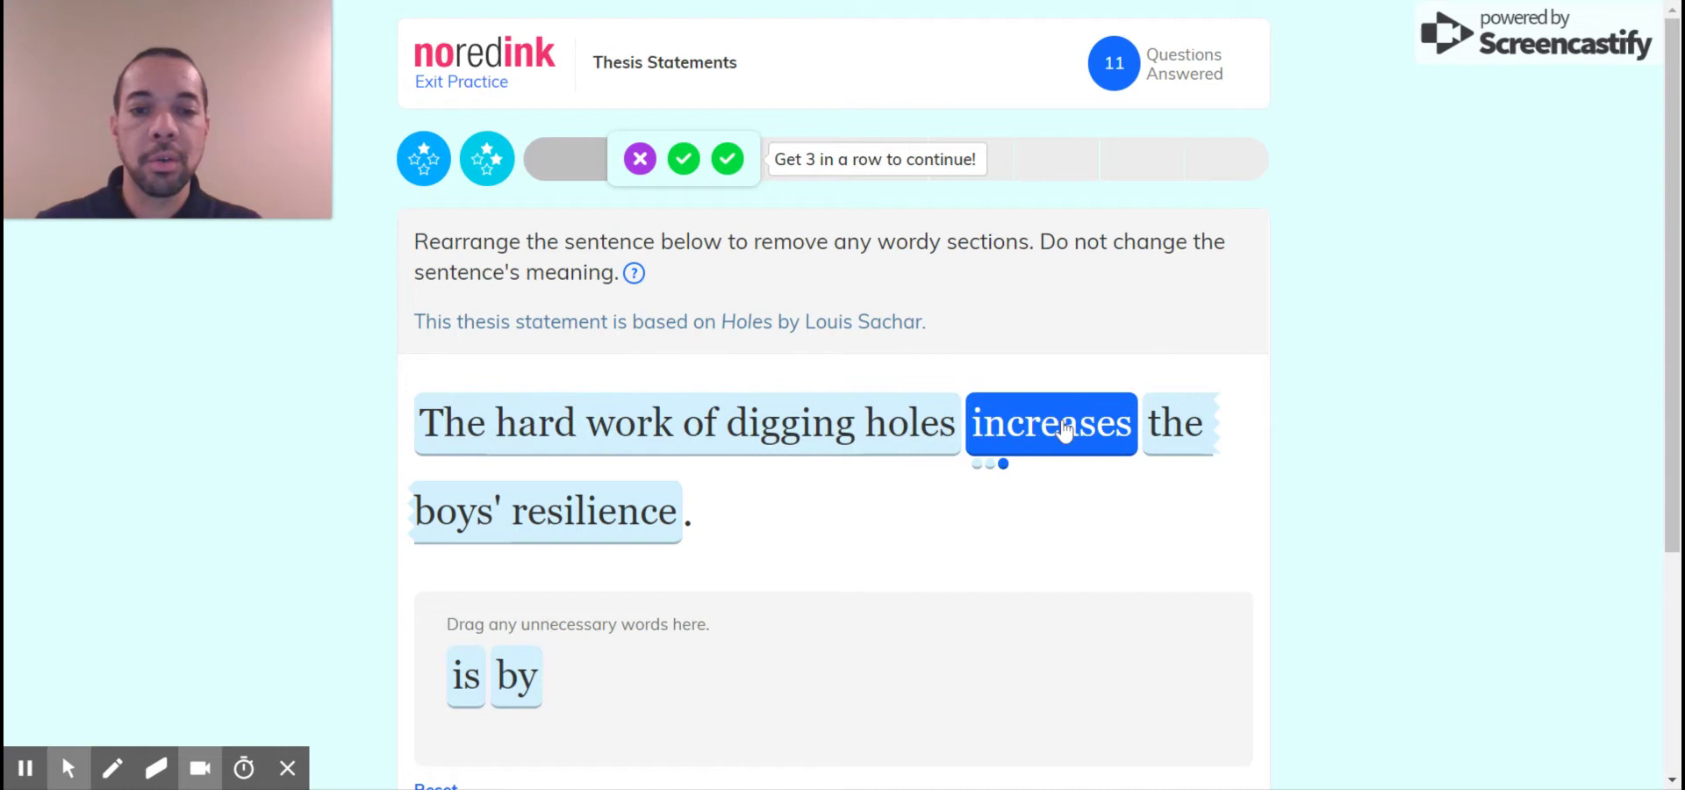
scroll(808, 531, down, 4)
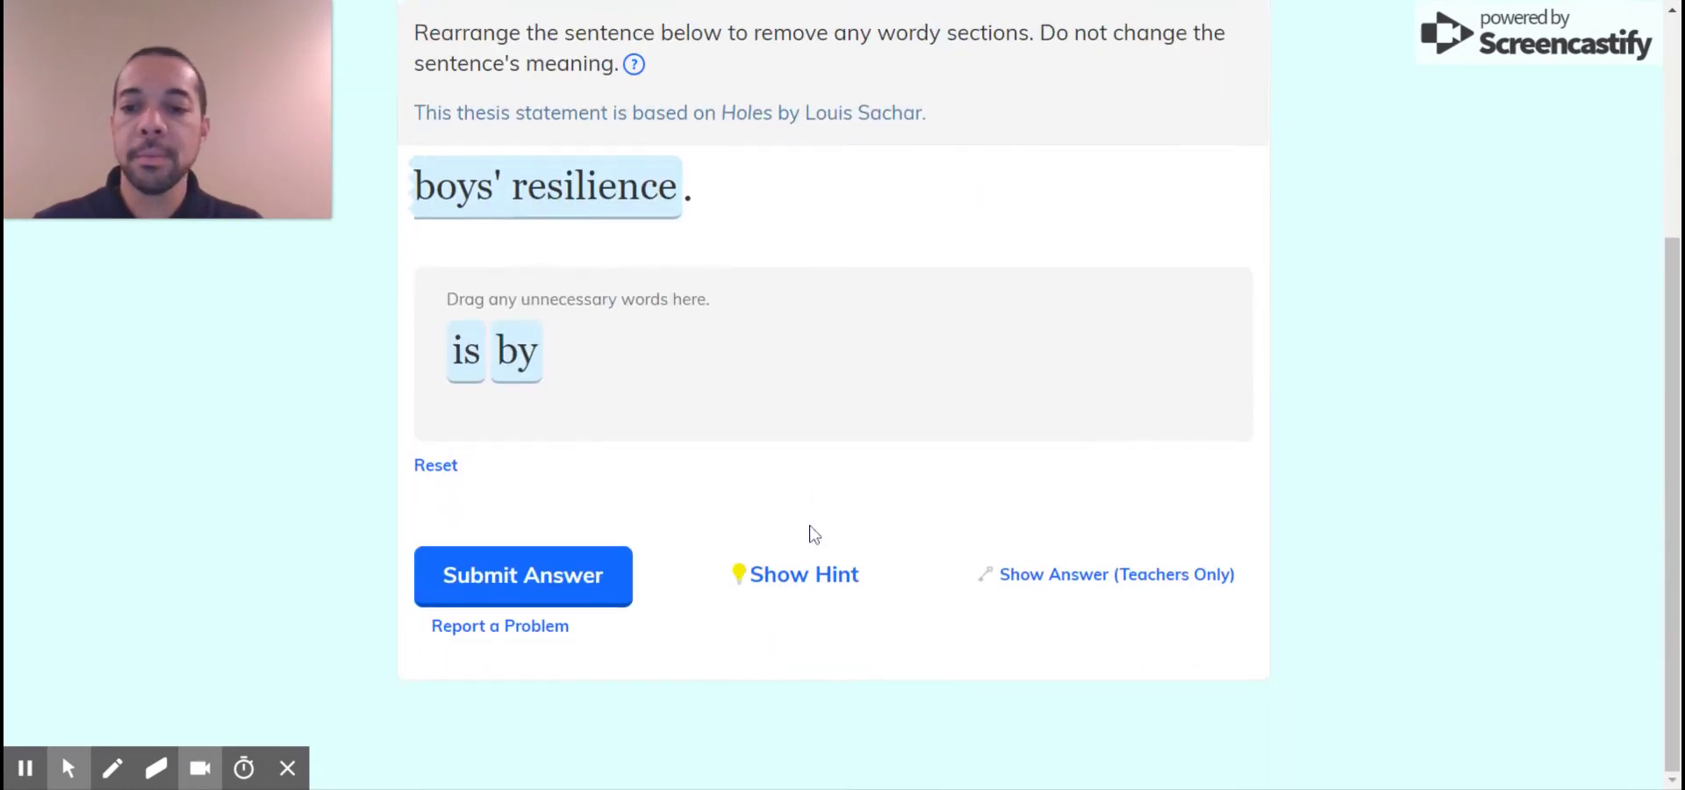
Step: Submit the Holes revision and change 'a replacement' to 'replace'
click(534, 586)
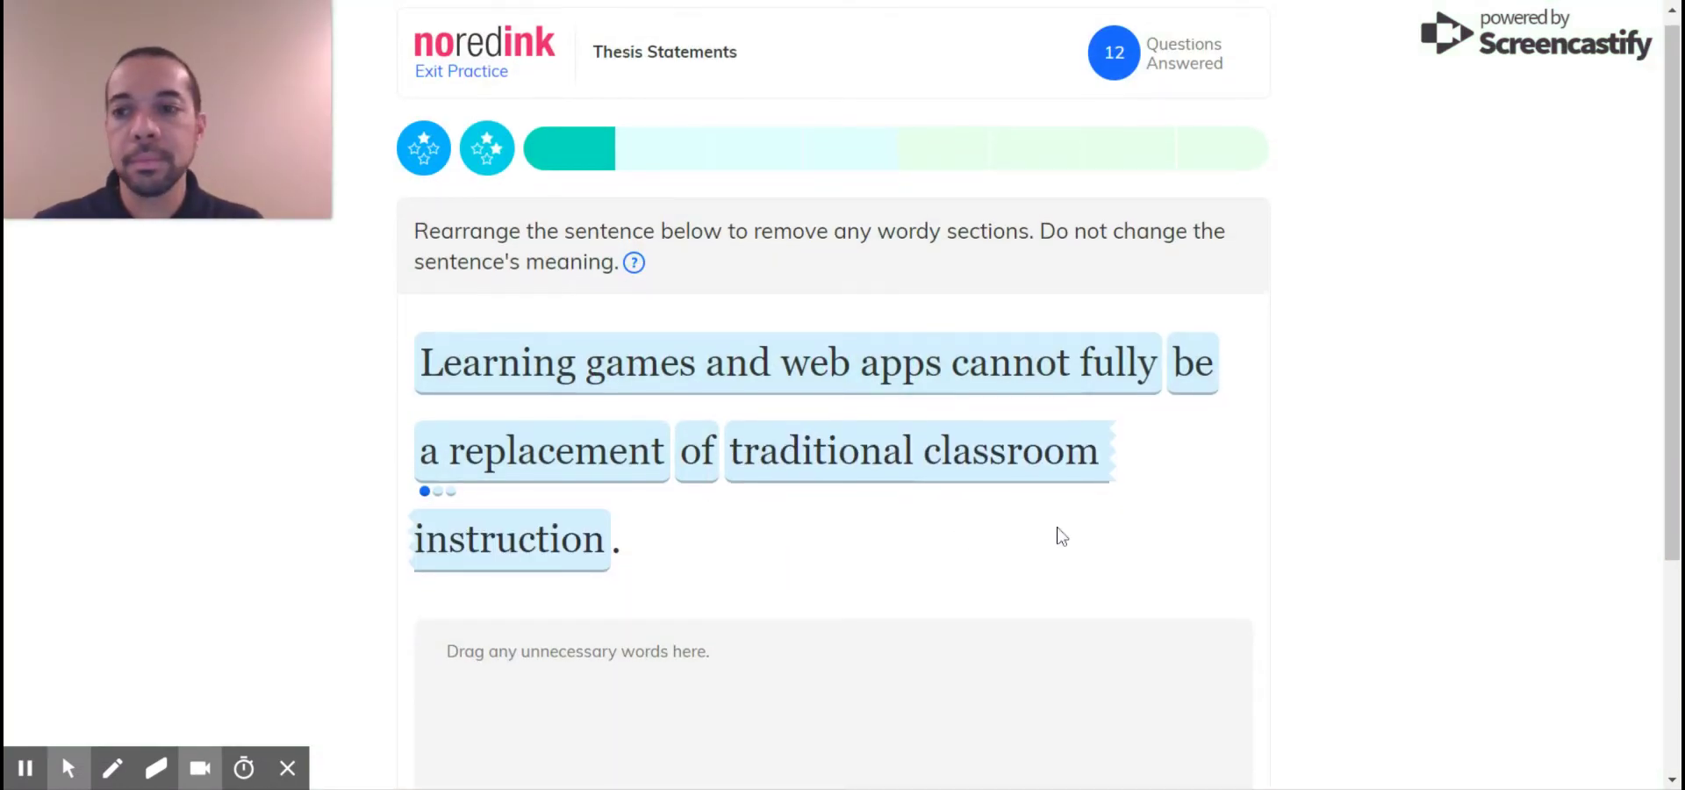
scroll(1061, 535, down, 1)
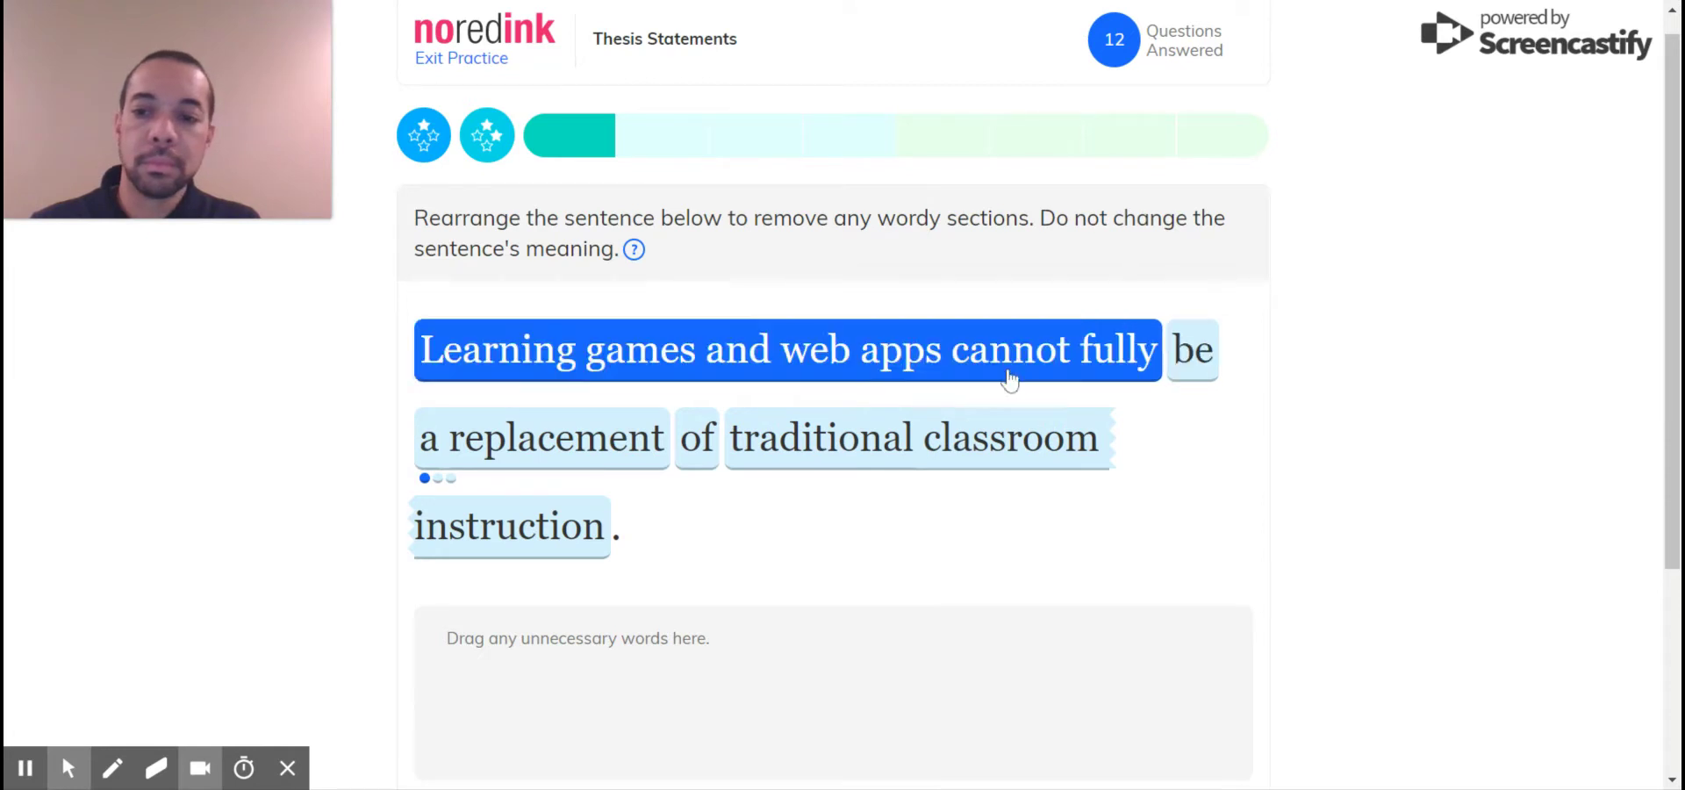
click(562, 437)
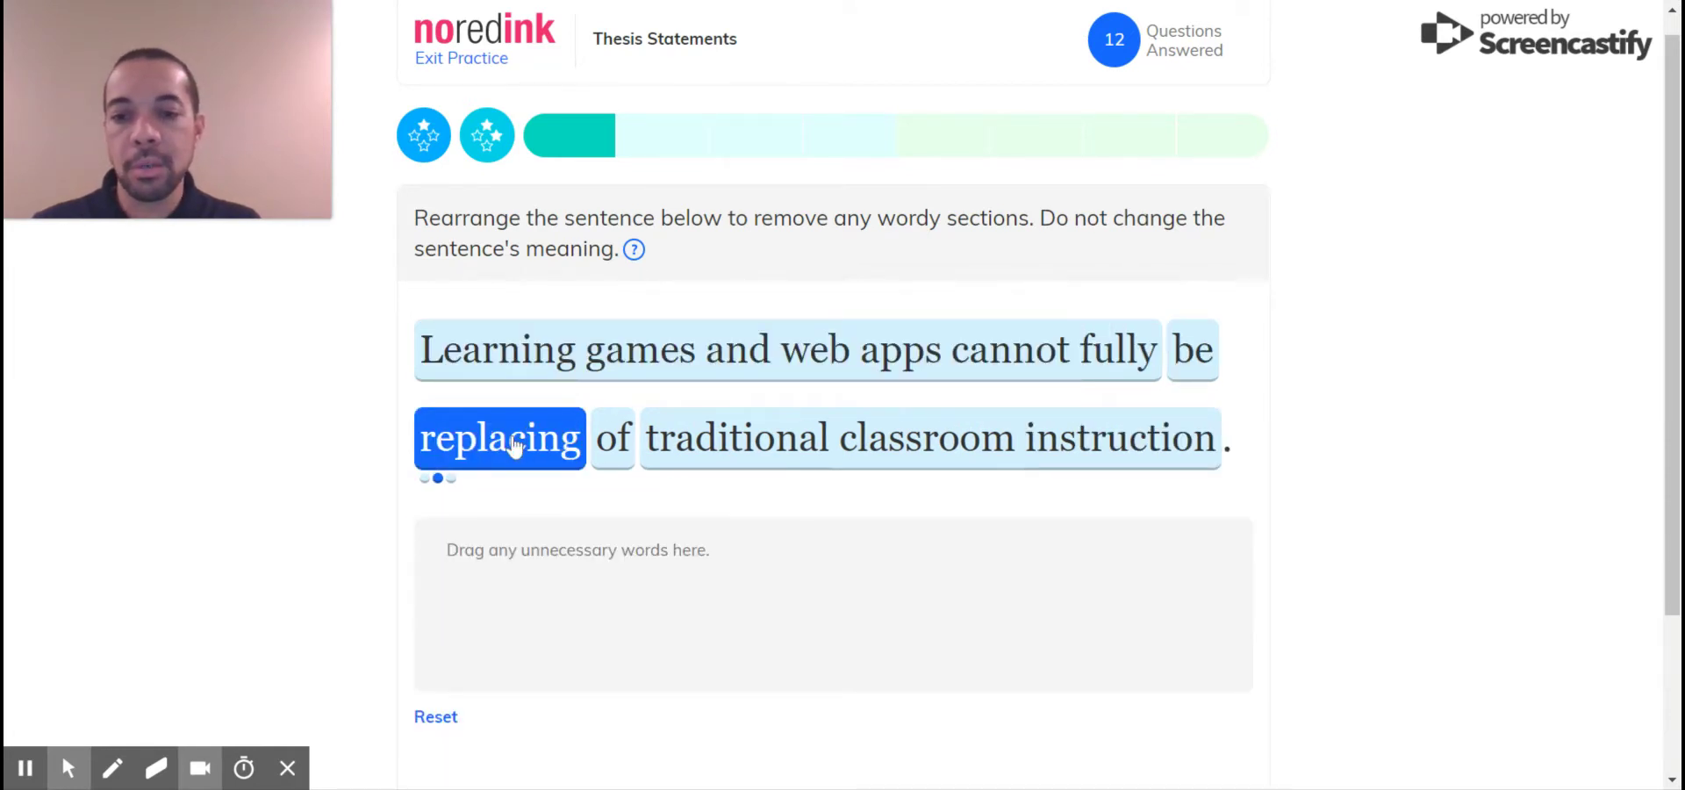
click(516, 446)
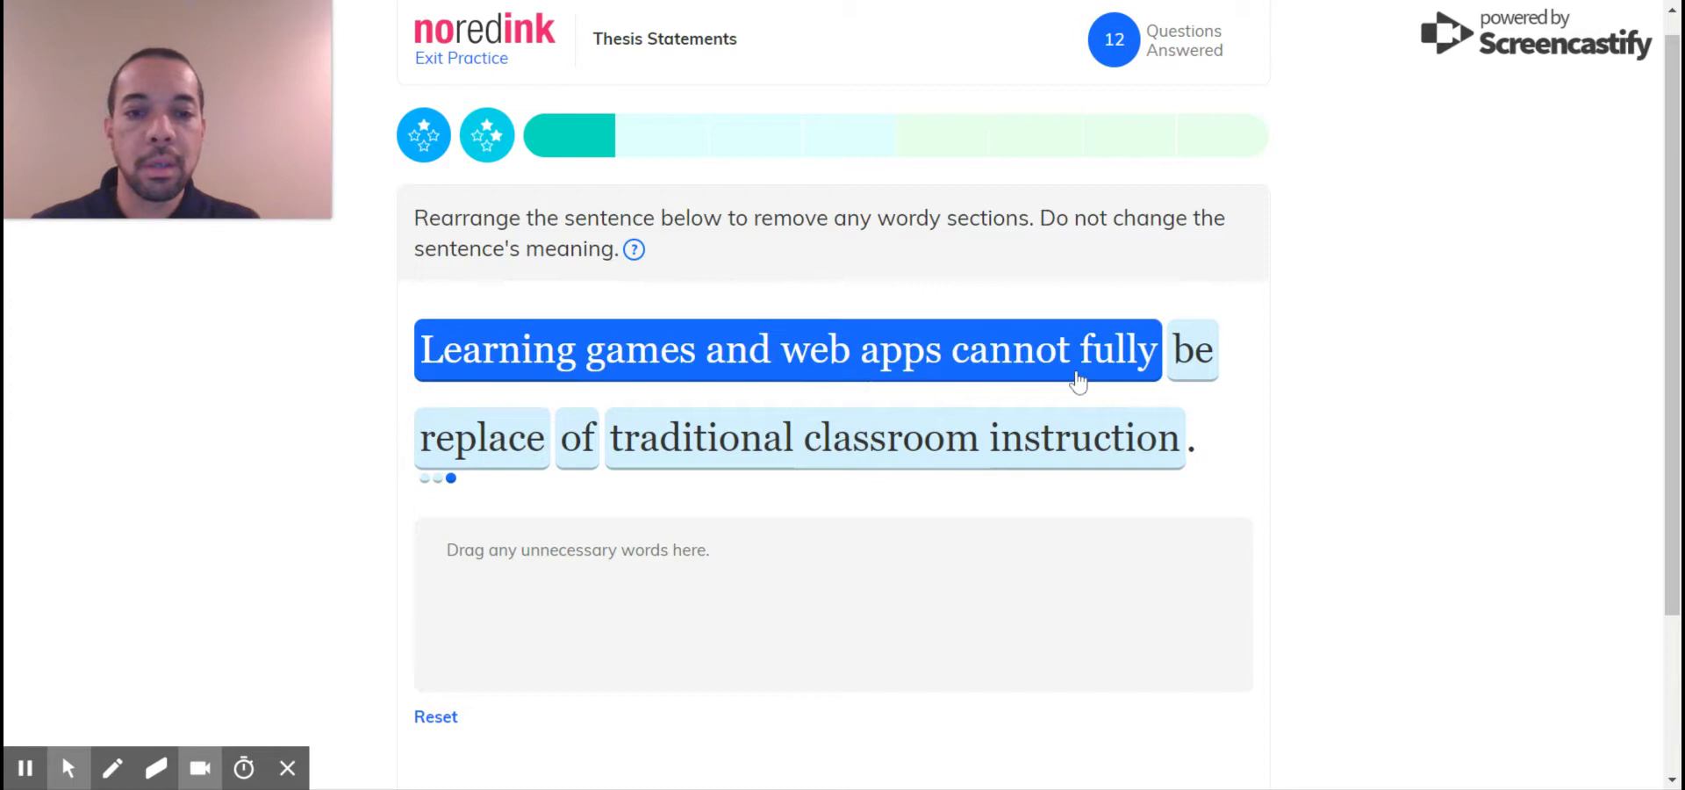
Step: Discard 'be' and 'of' and submit the learning-games sentence
drag(1203, 355, 908, 638)
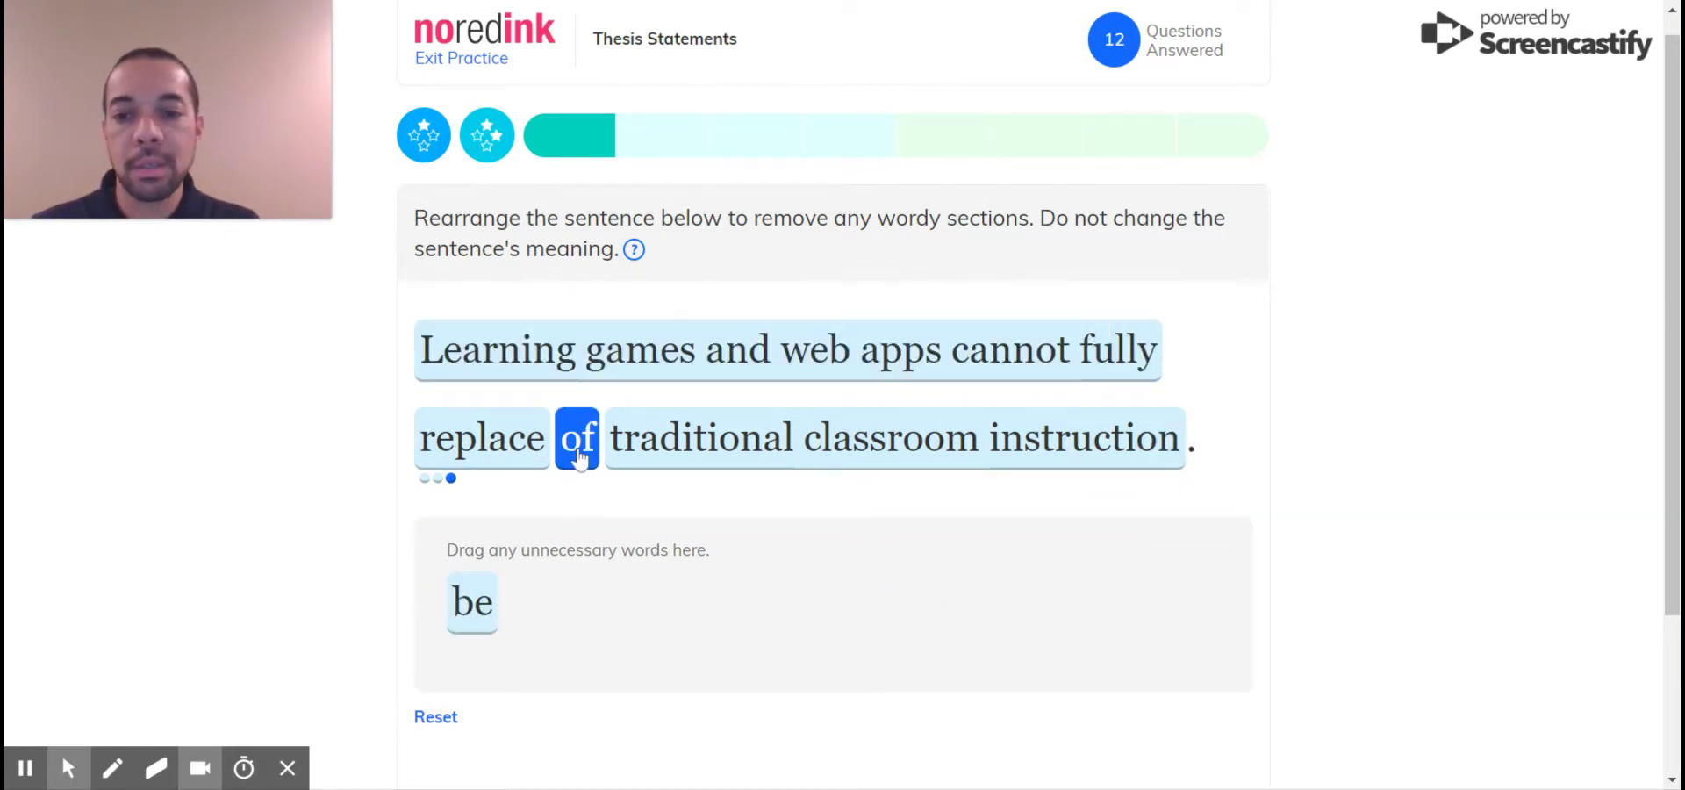
drag(576, 465, 541, 664)
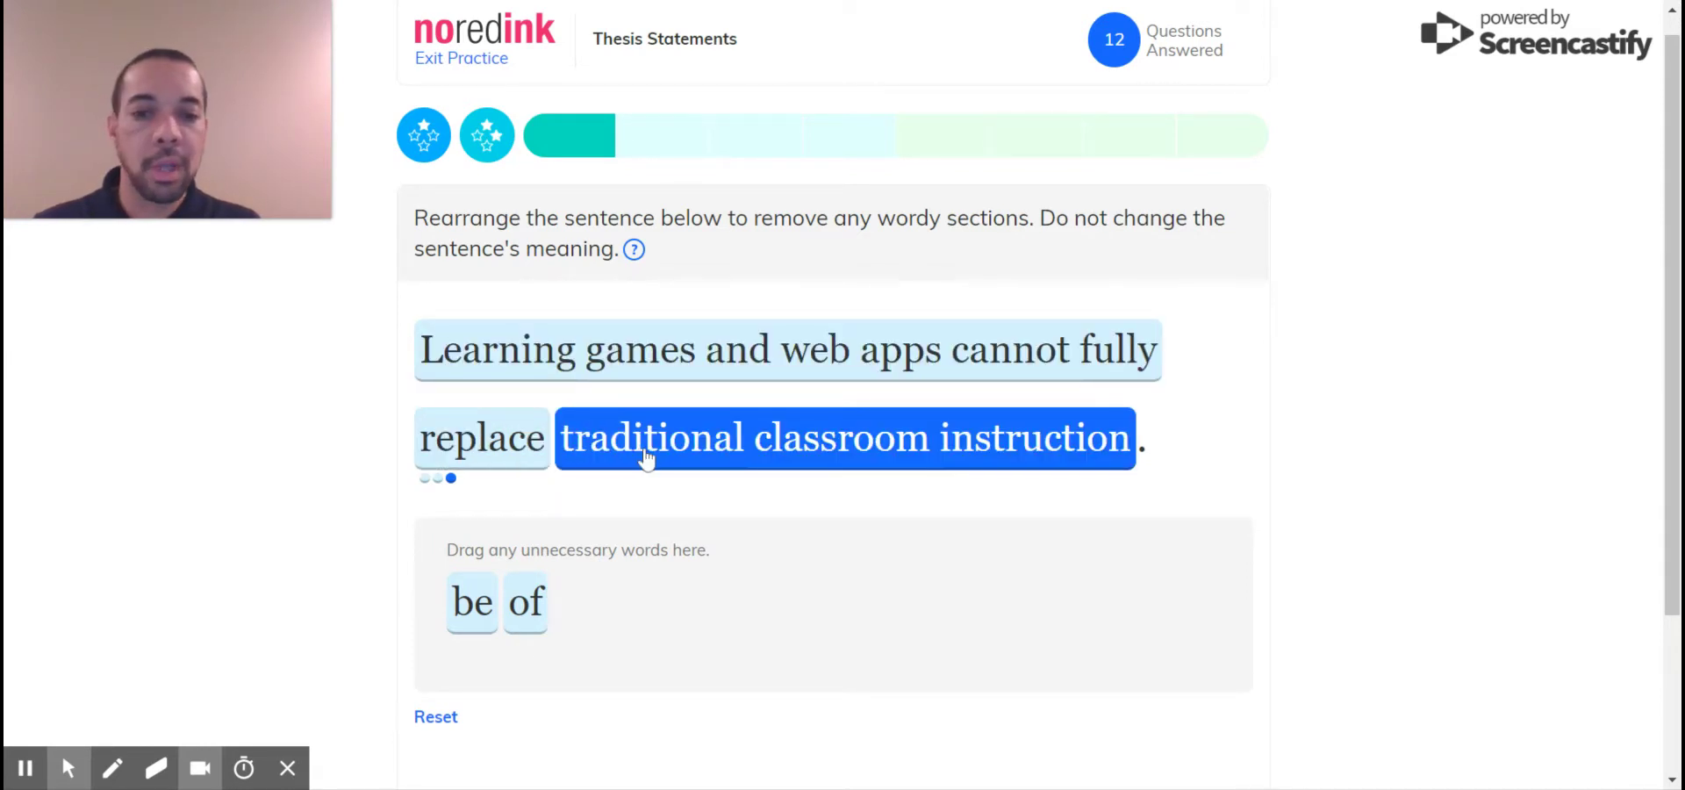
scroll(764, 514, up, 1)
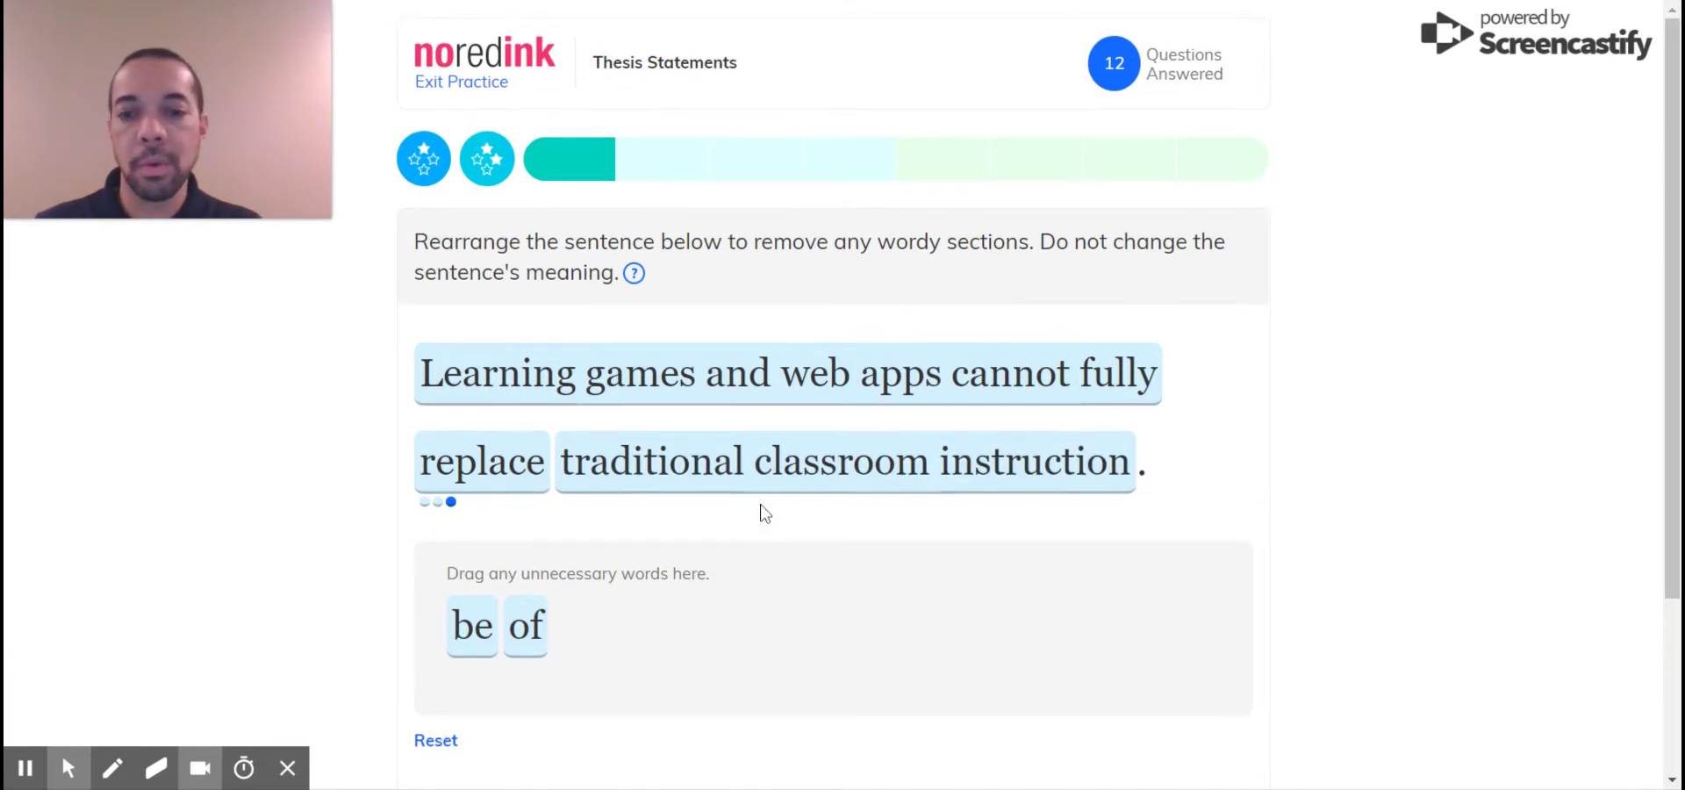
scroll(760, 514, down, 3)
click(476, 625)
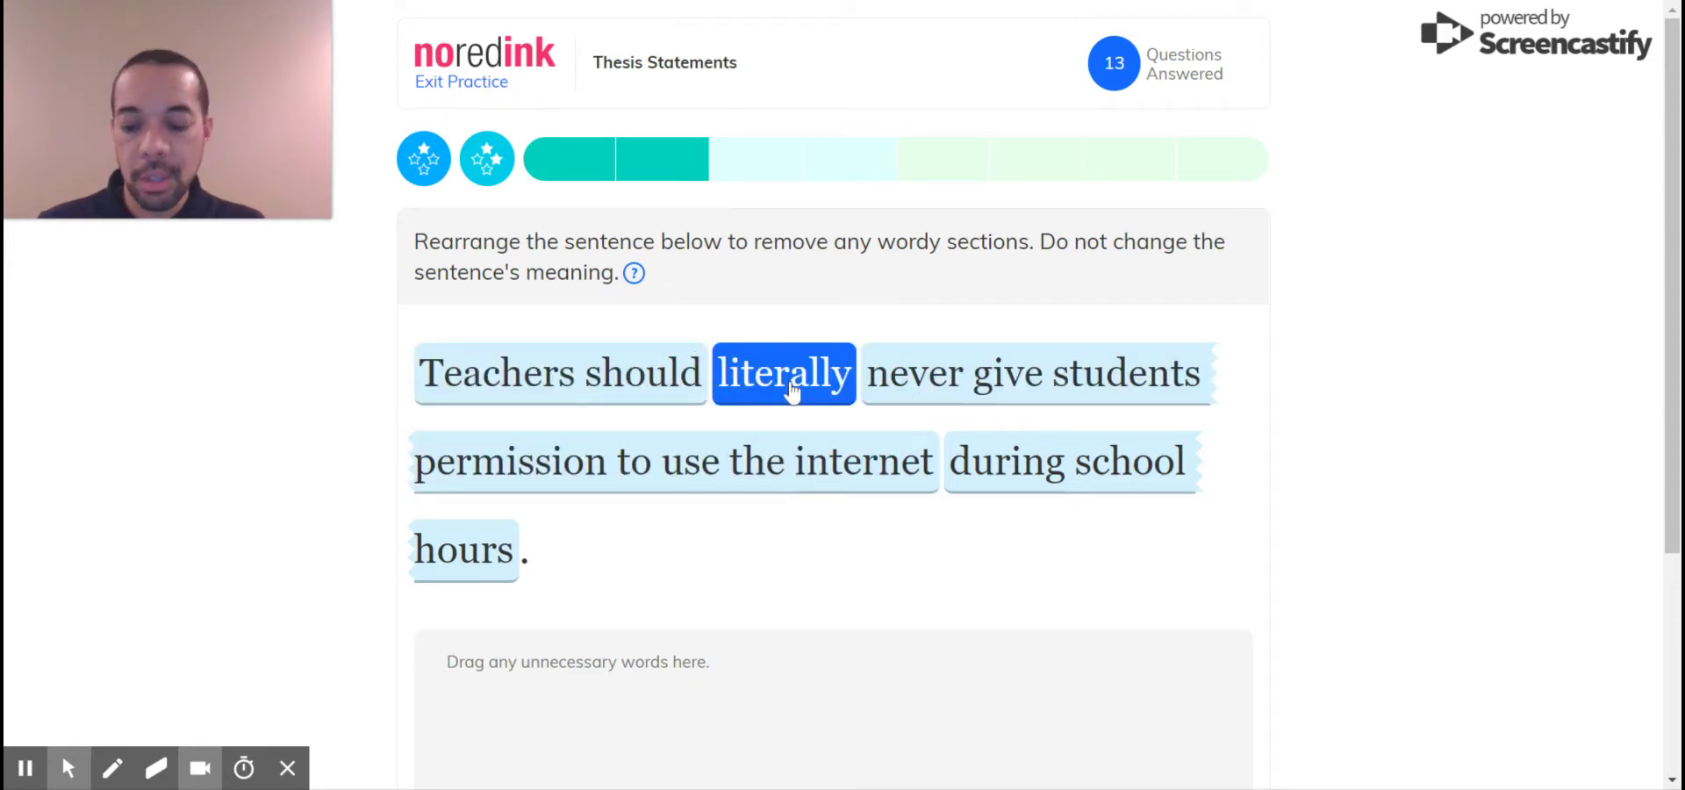
Step: Discard 'literally' from the internet-permission sentence and submit it
drag(790, 391, 597, 715)
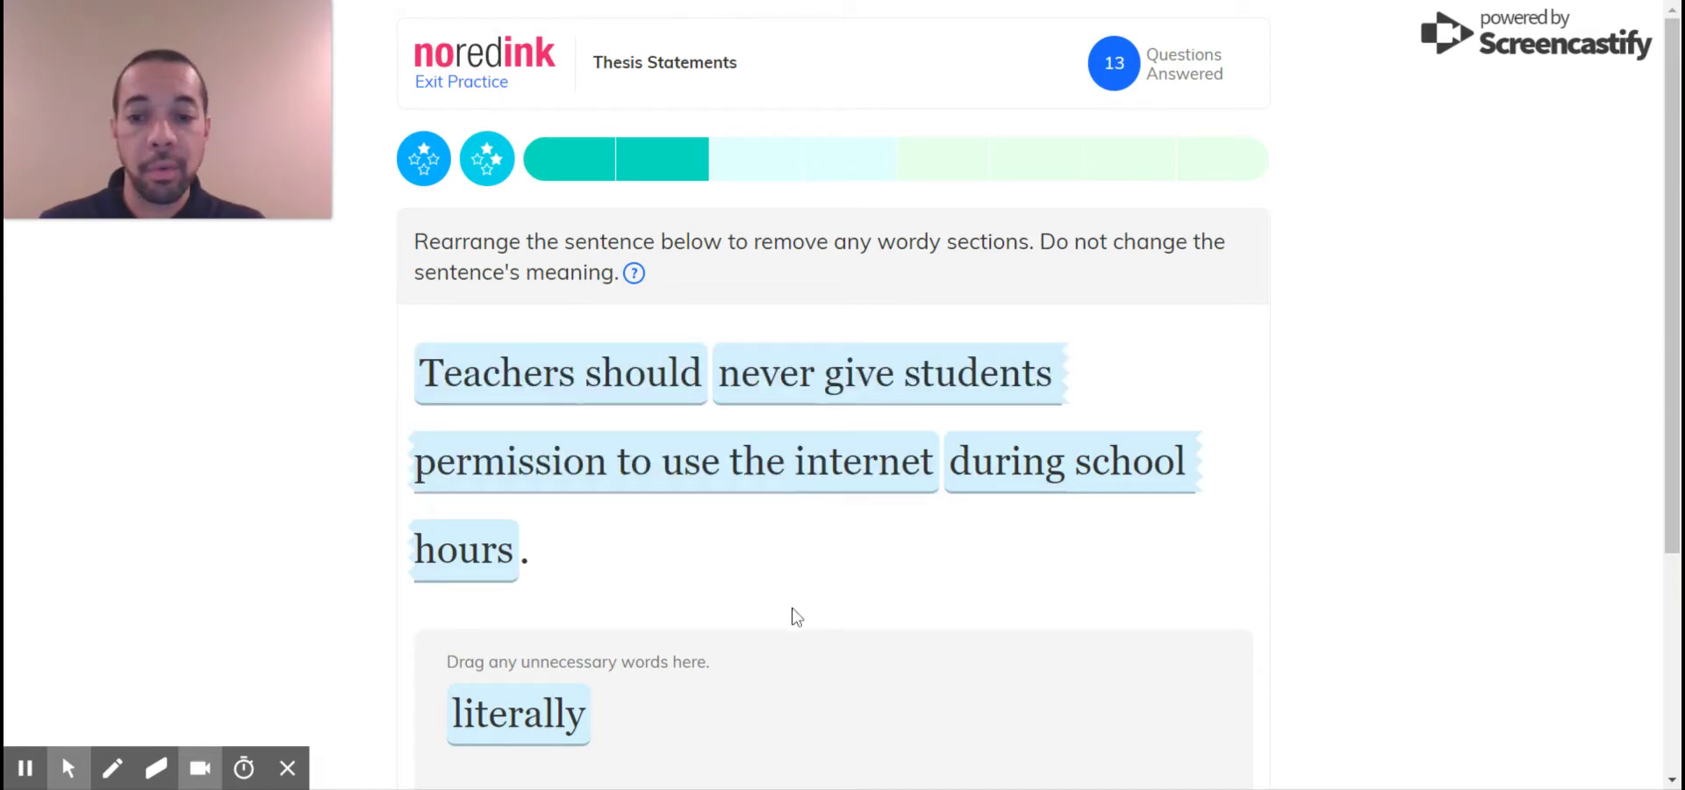
scroll(794, 602, down, 4)
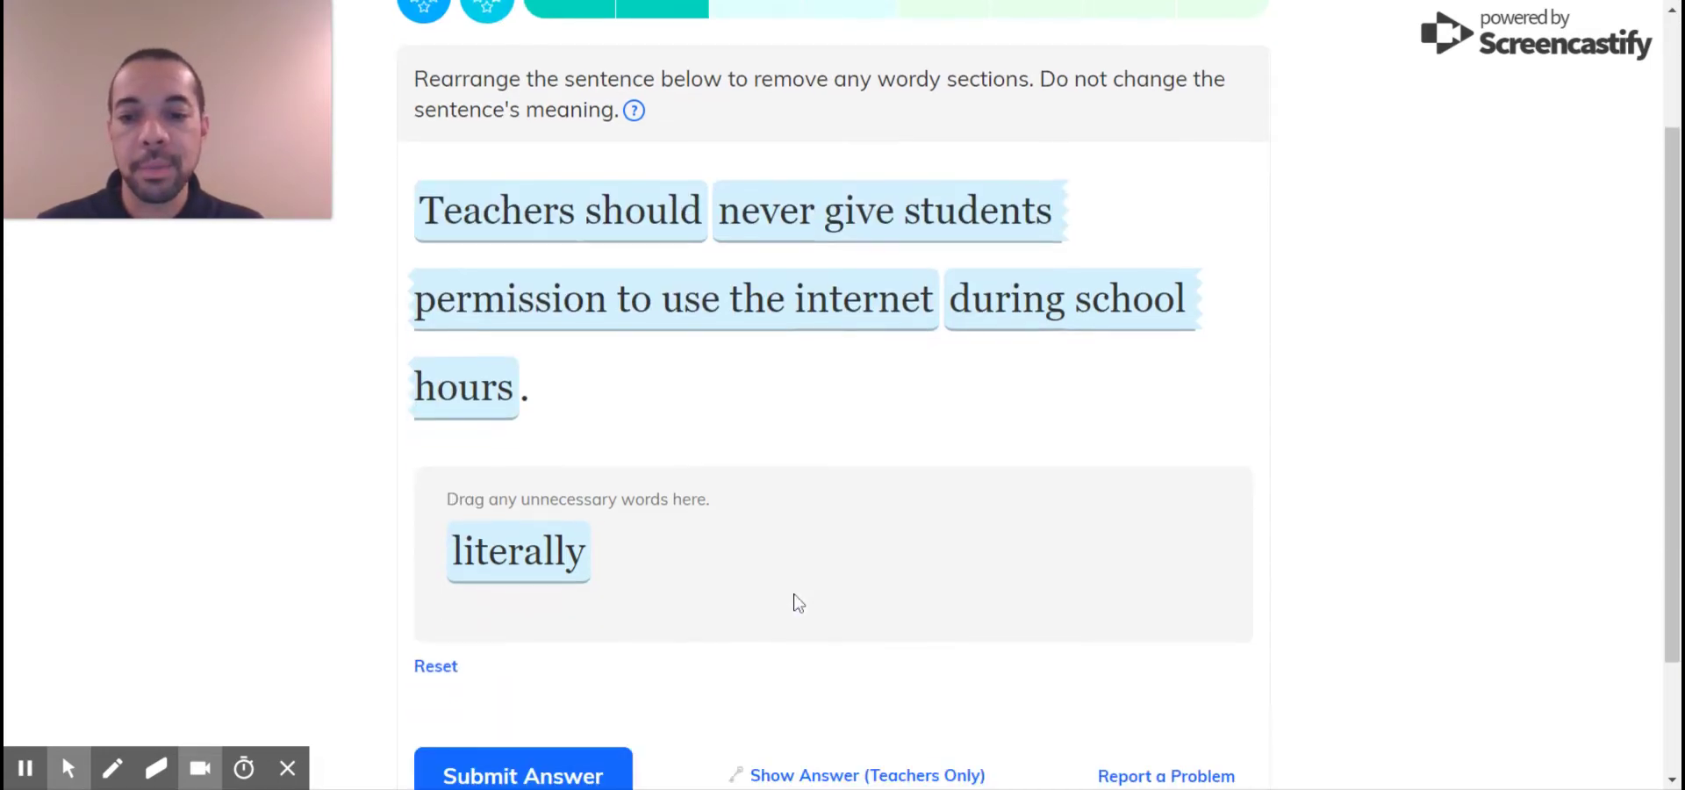
click(509, 622)
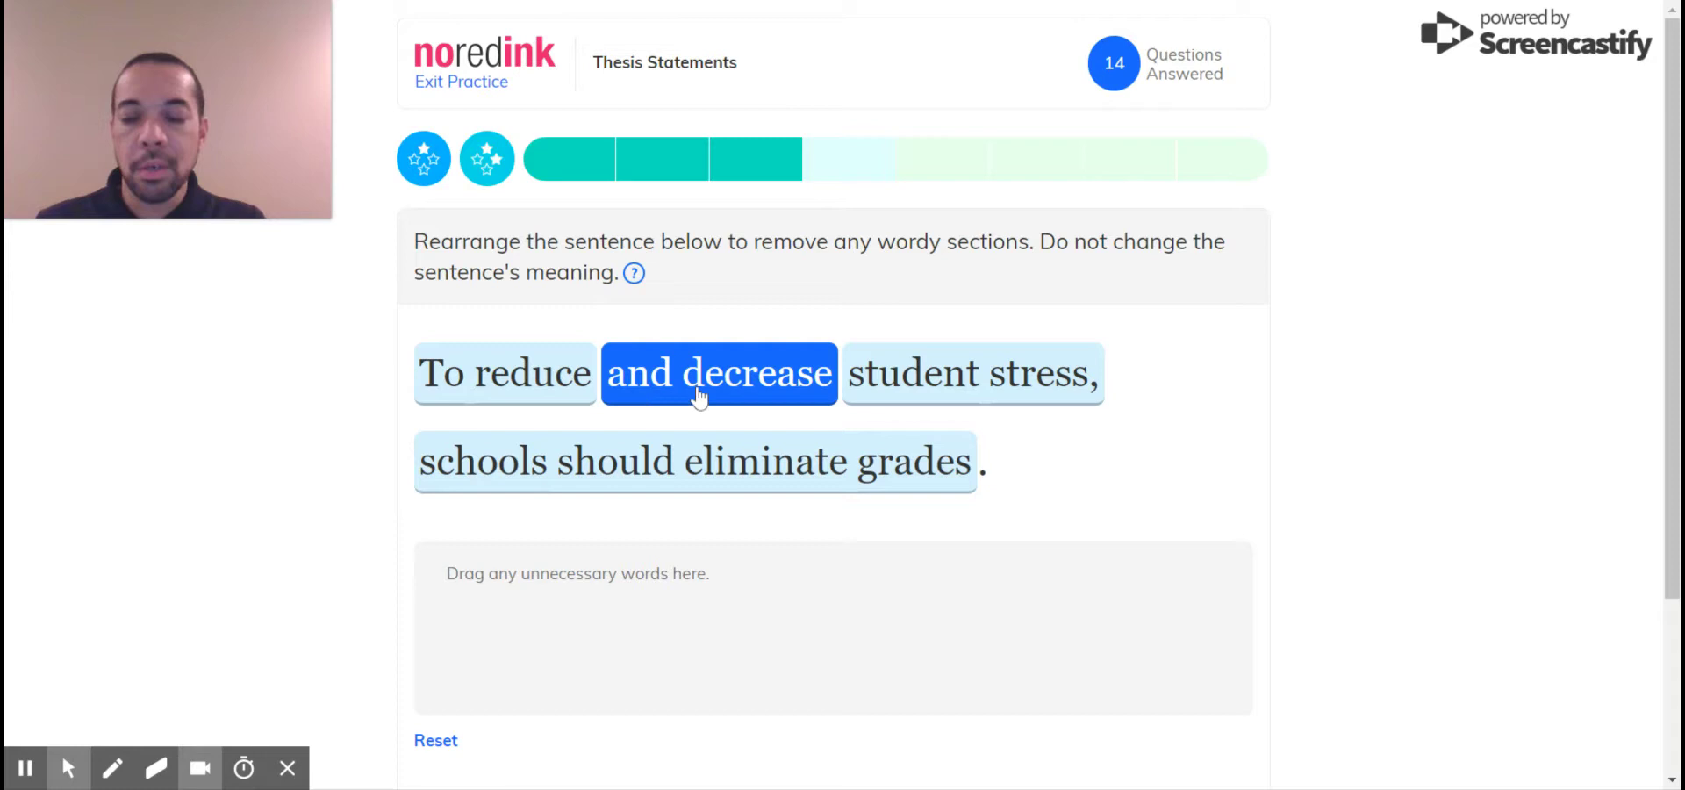
Step: Discard 'and decrease' and try moving 'student stress' and 'schools should eliminate grades' to the front
drag(669, 391, 639, 658)
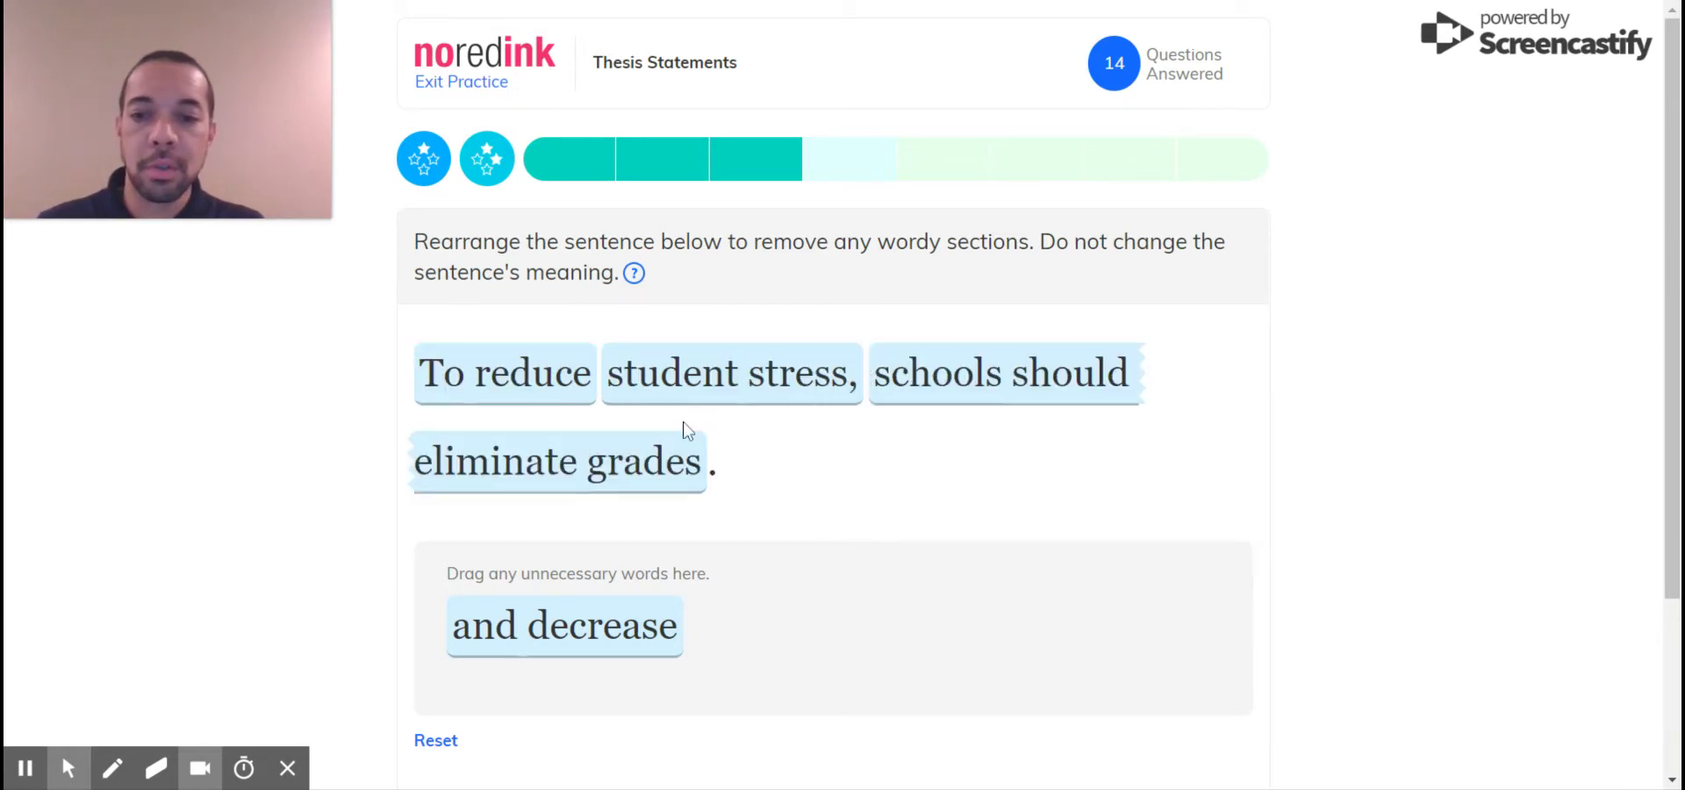
click(814, 384)
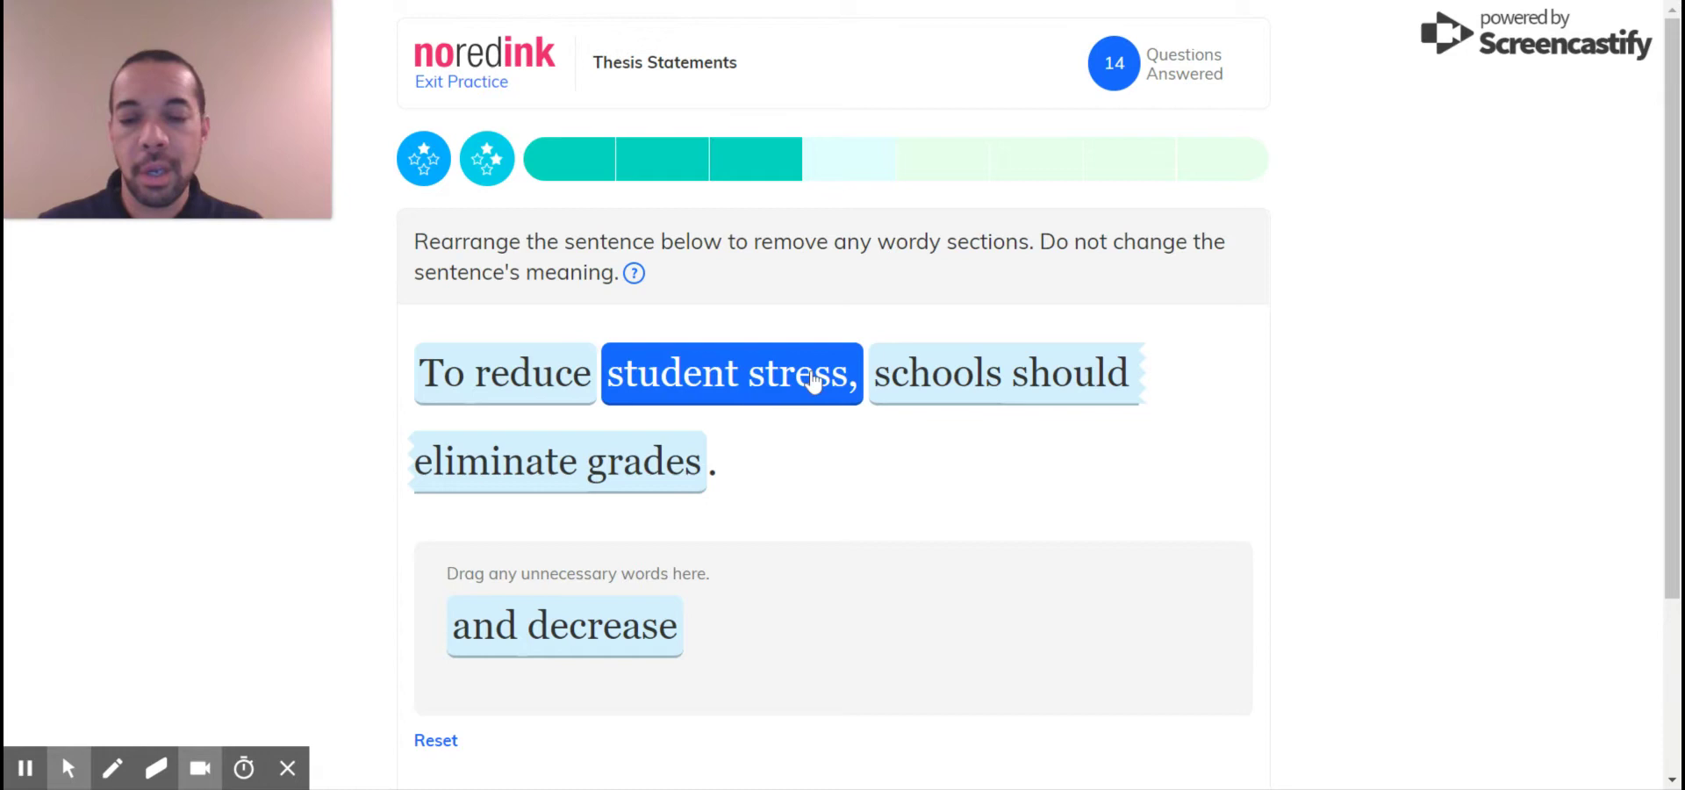
drag(745, 386, 664, 384)
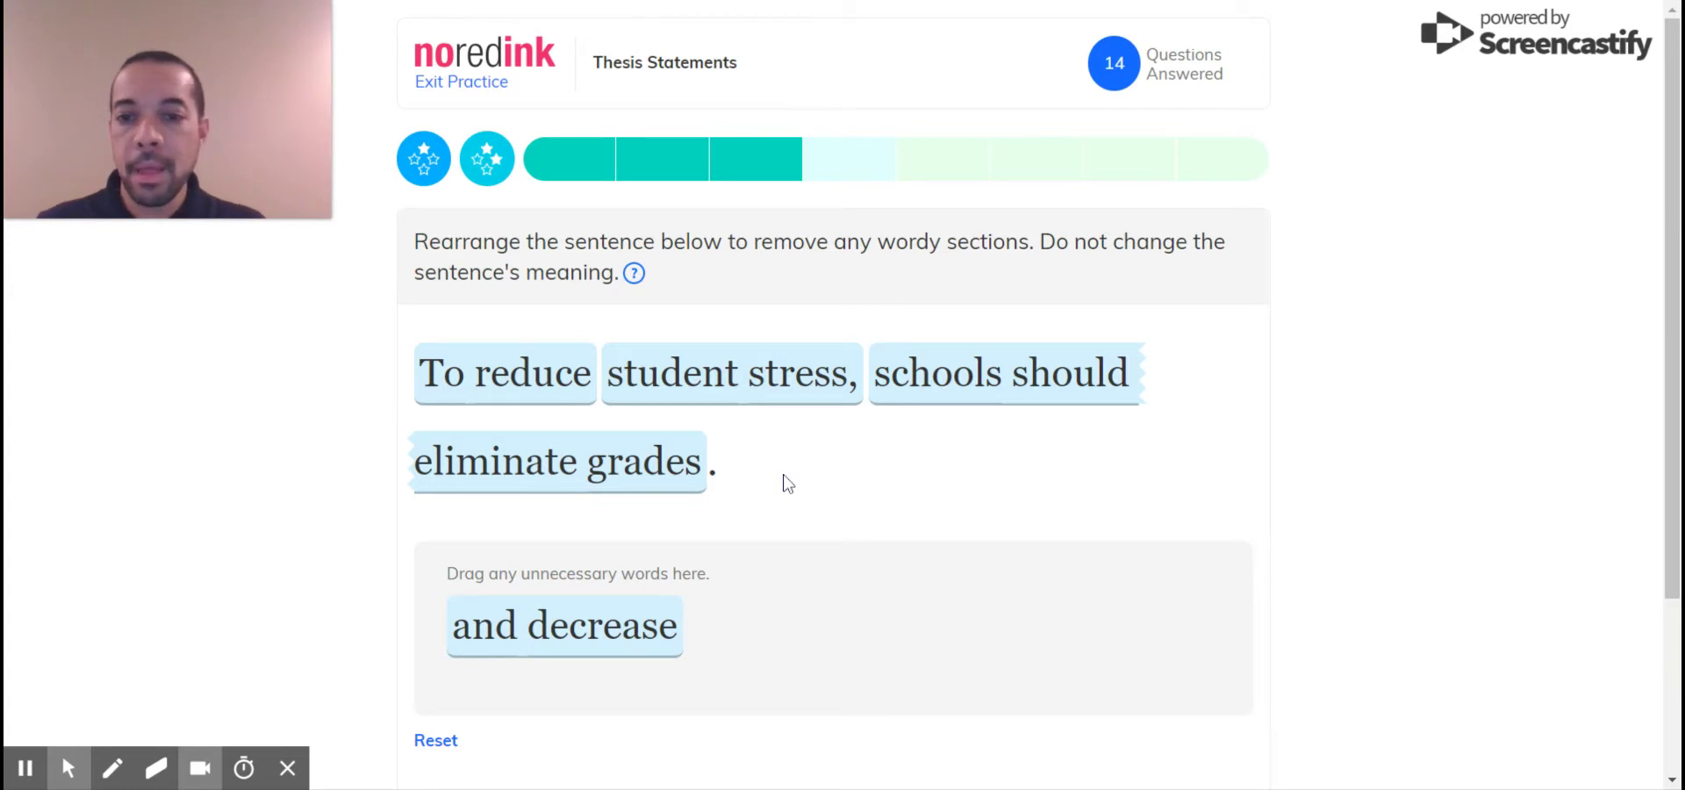
click(987, 384)
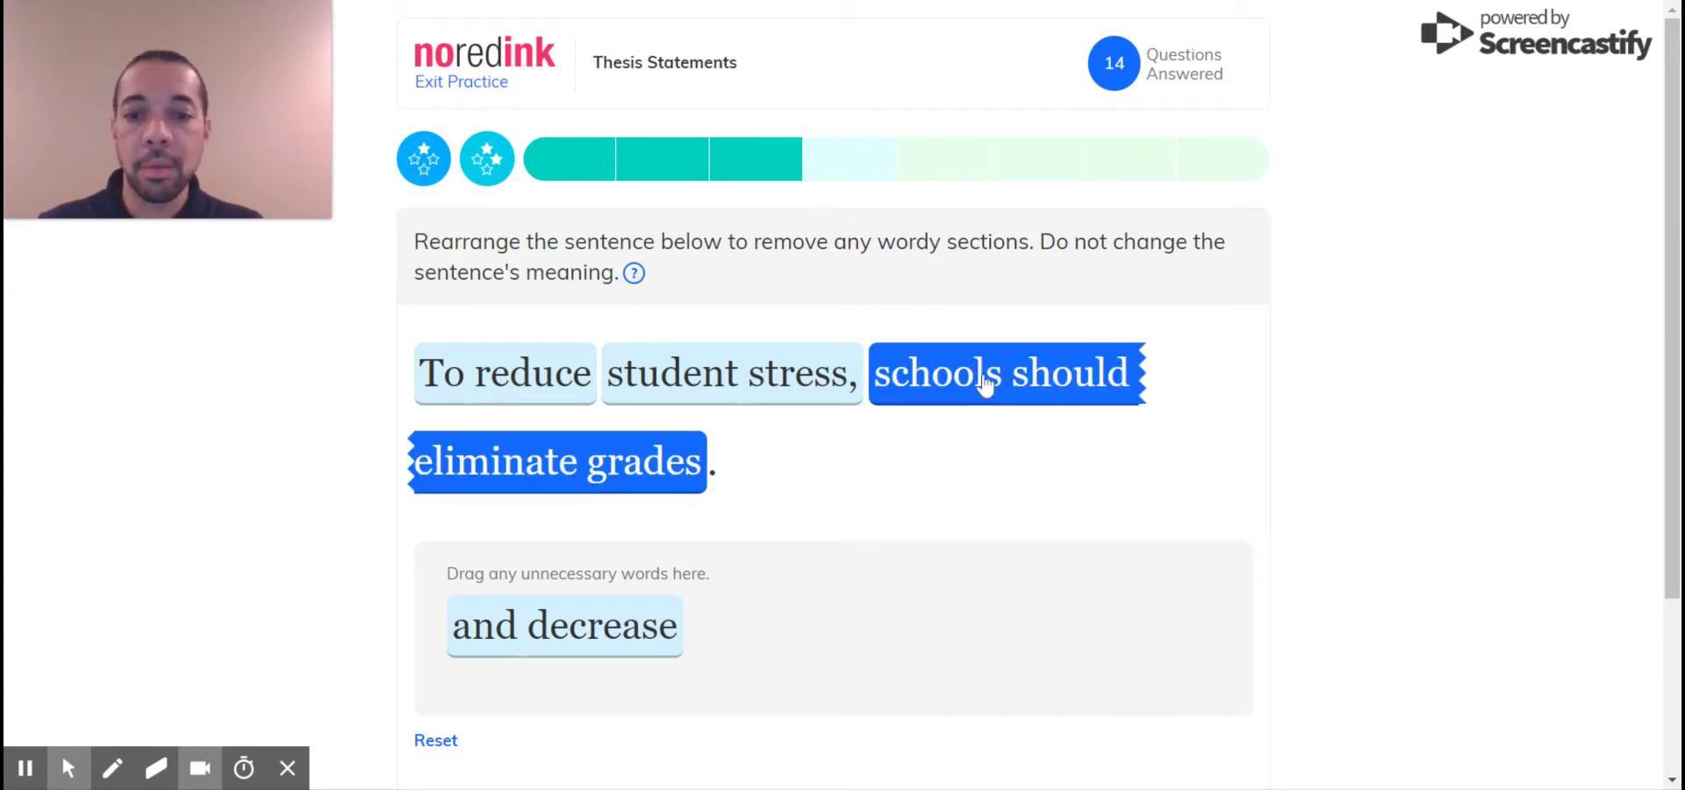
drag(986, 385, 445, 393)
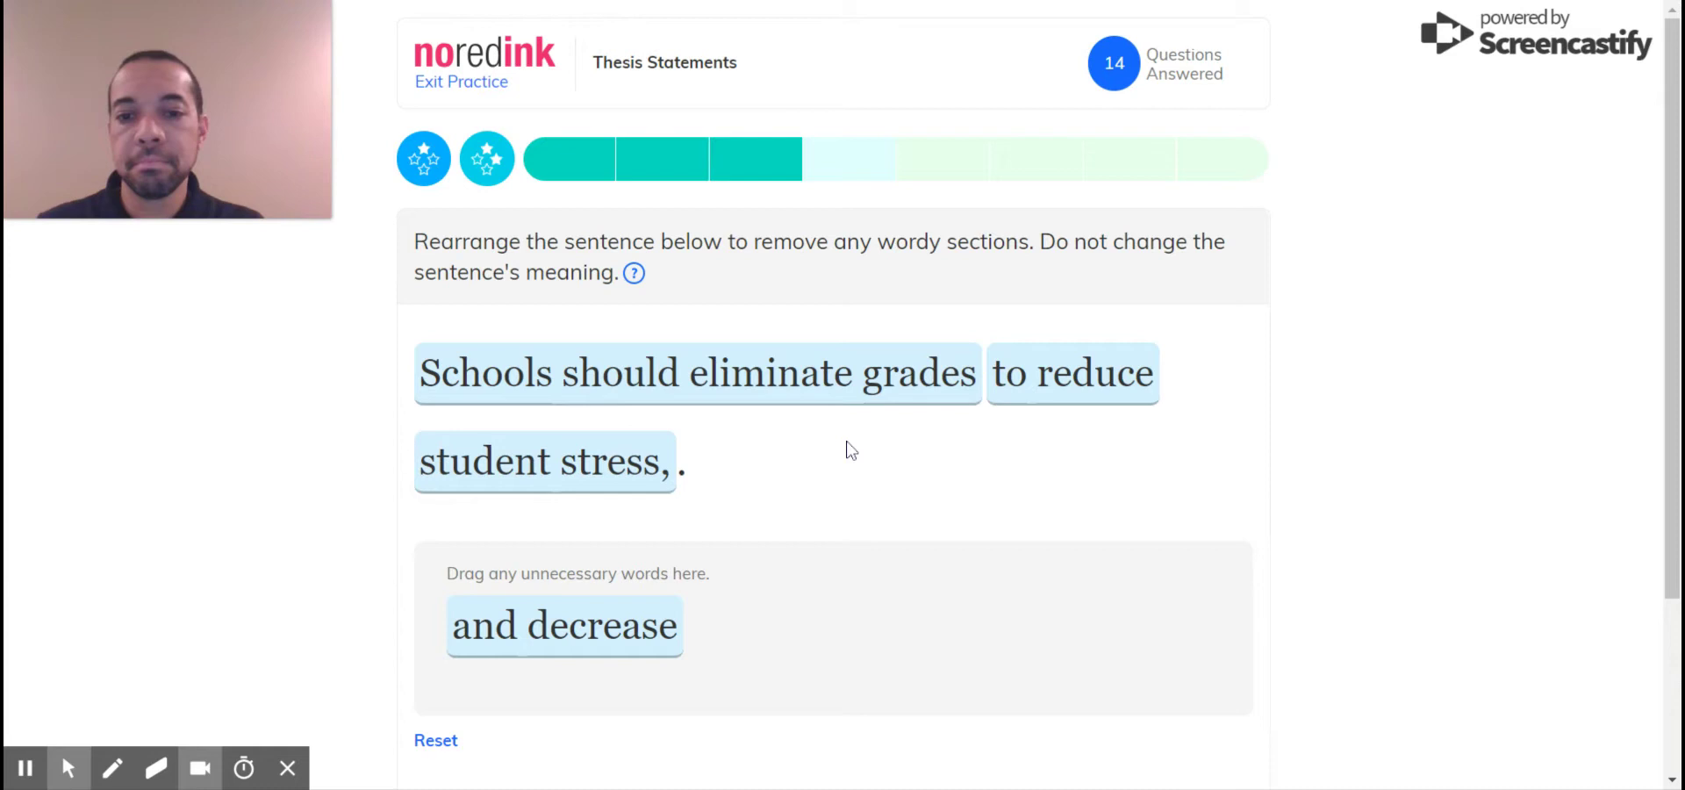
Step: Put 'To reduce student stress' back at the start and submit the sentence
scroll(851, 450, down, 2)
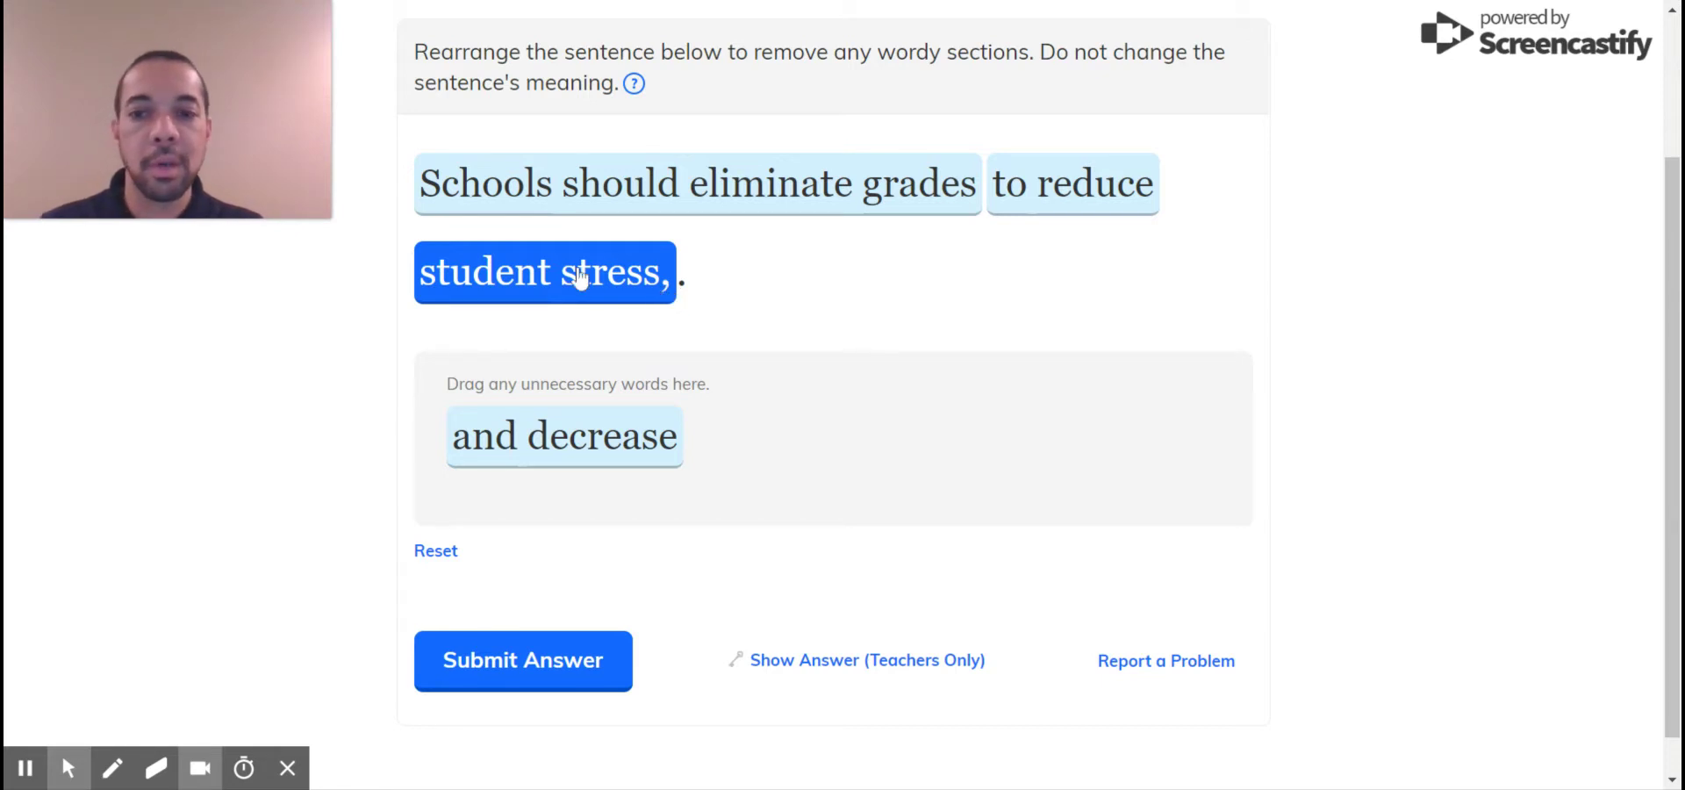
drag(673, 180, 755, 282)
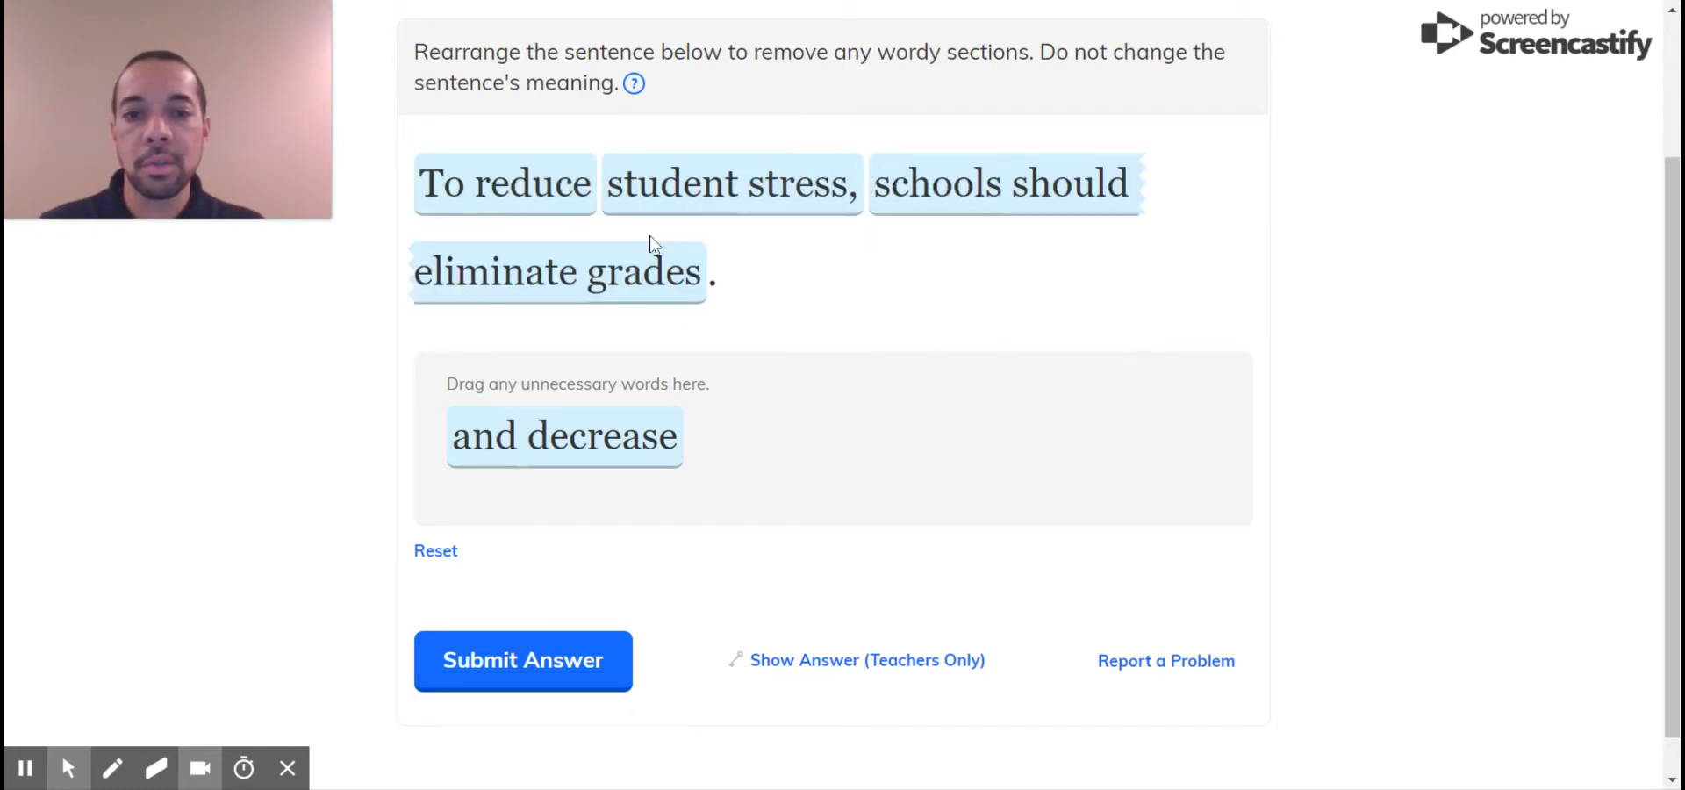
click(551, 670)
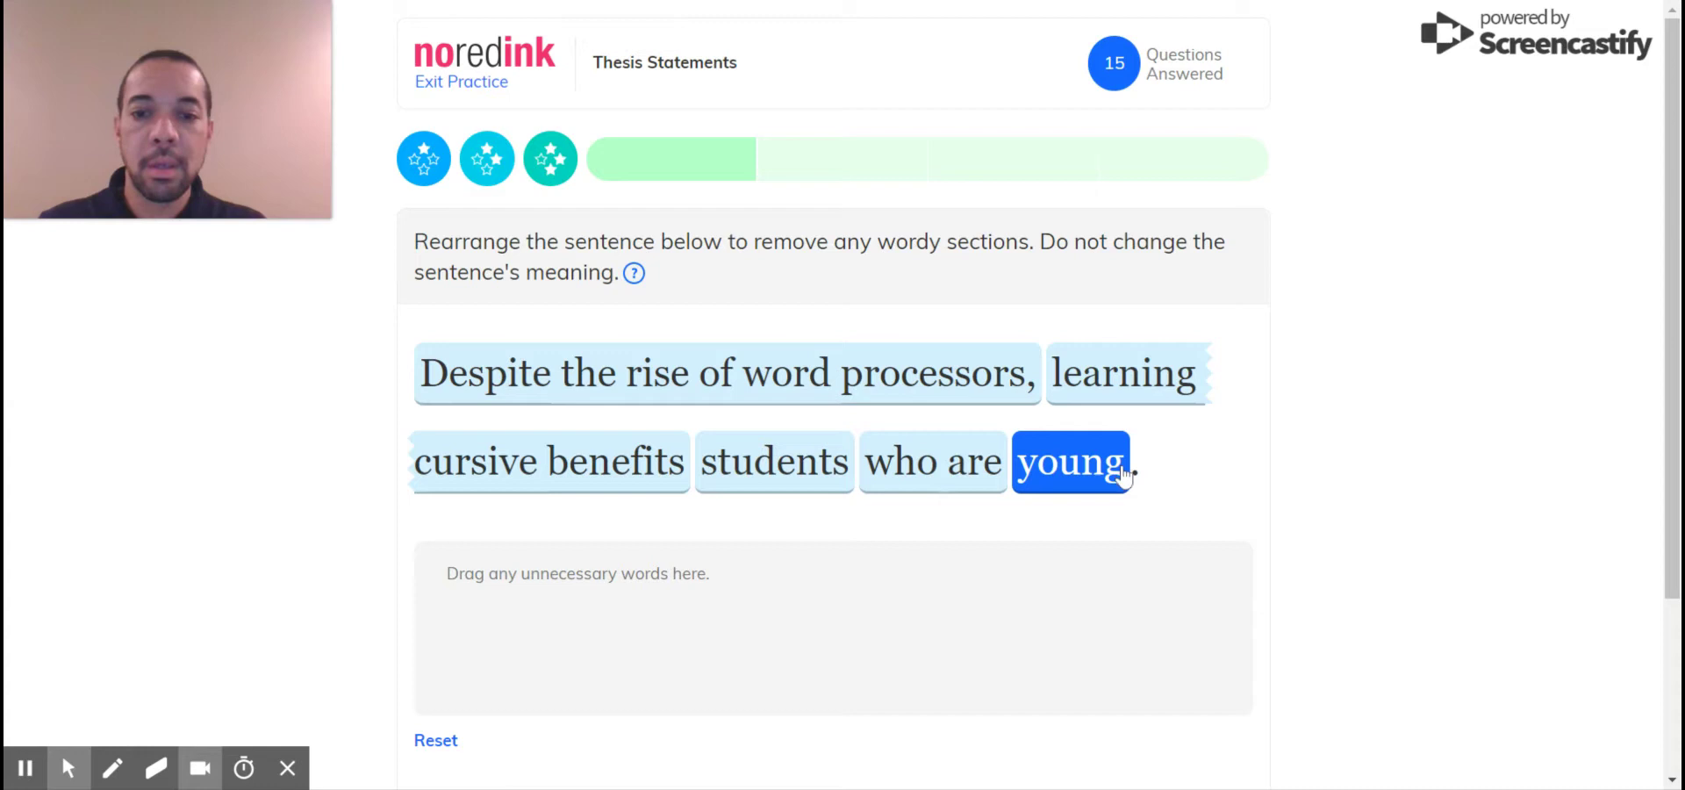
Step: Move 'young' before 'students', discard 'who are', and submit the cursive sentence
mouse_move(1122, 468)
mouse_down()
mouse_move(1024, 460)
mouse_move(764, 489)
mouse_up()
drag(1085, 484, 971, 632)
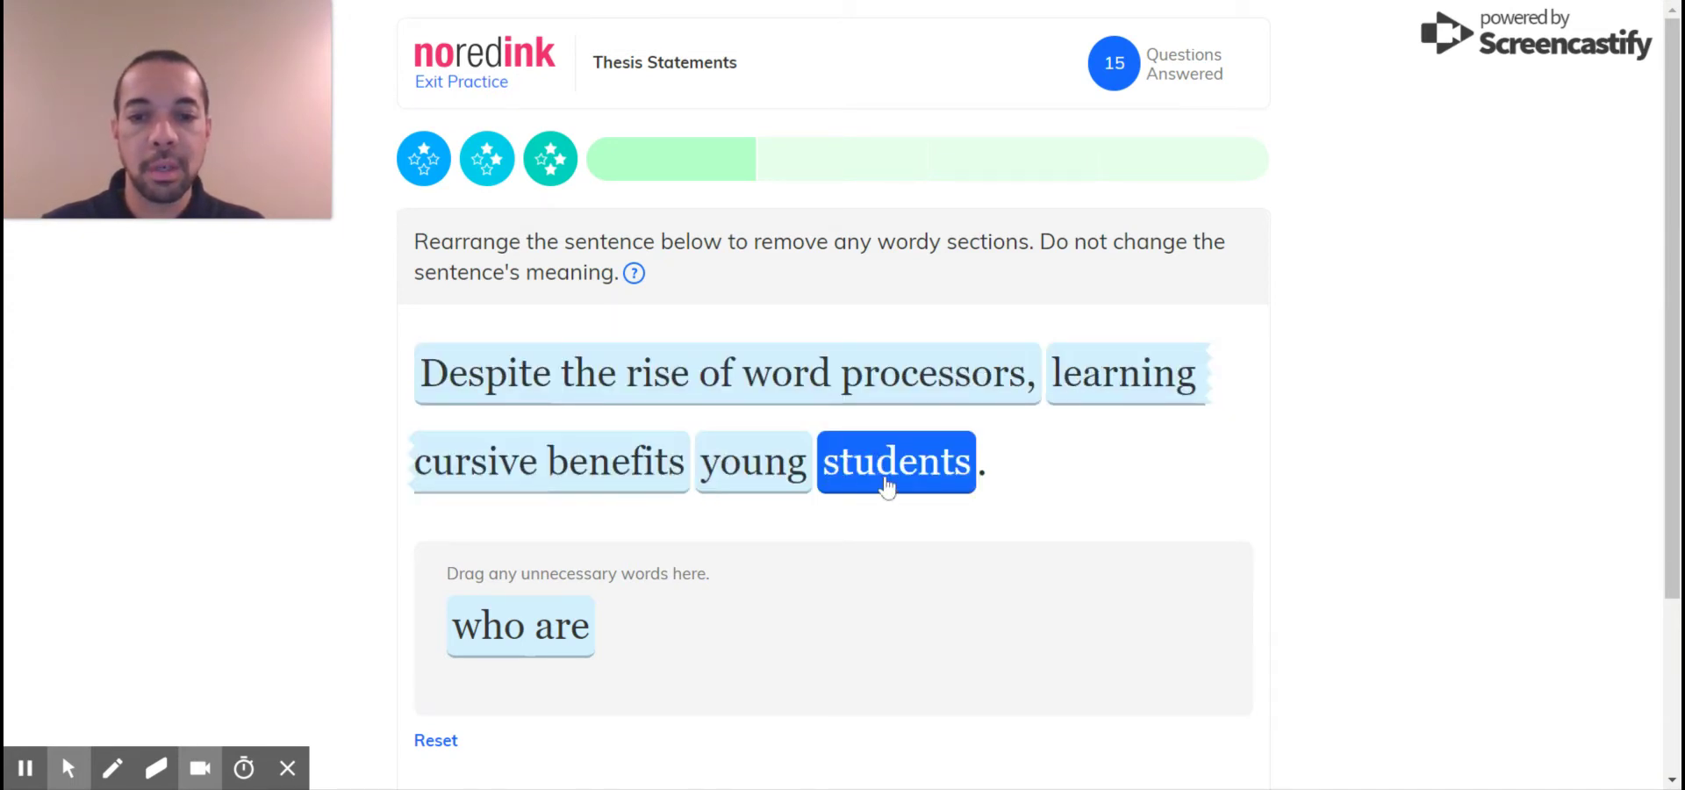
scroll(894, 490, down, 1)
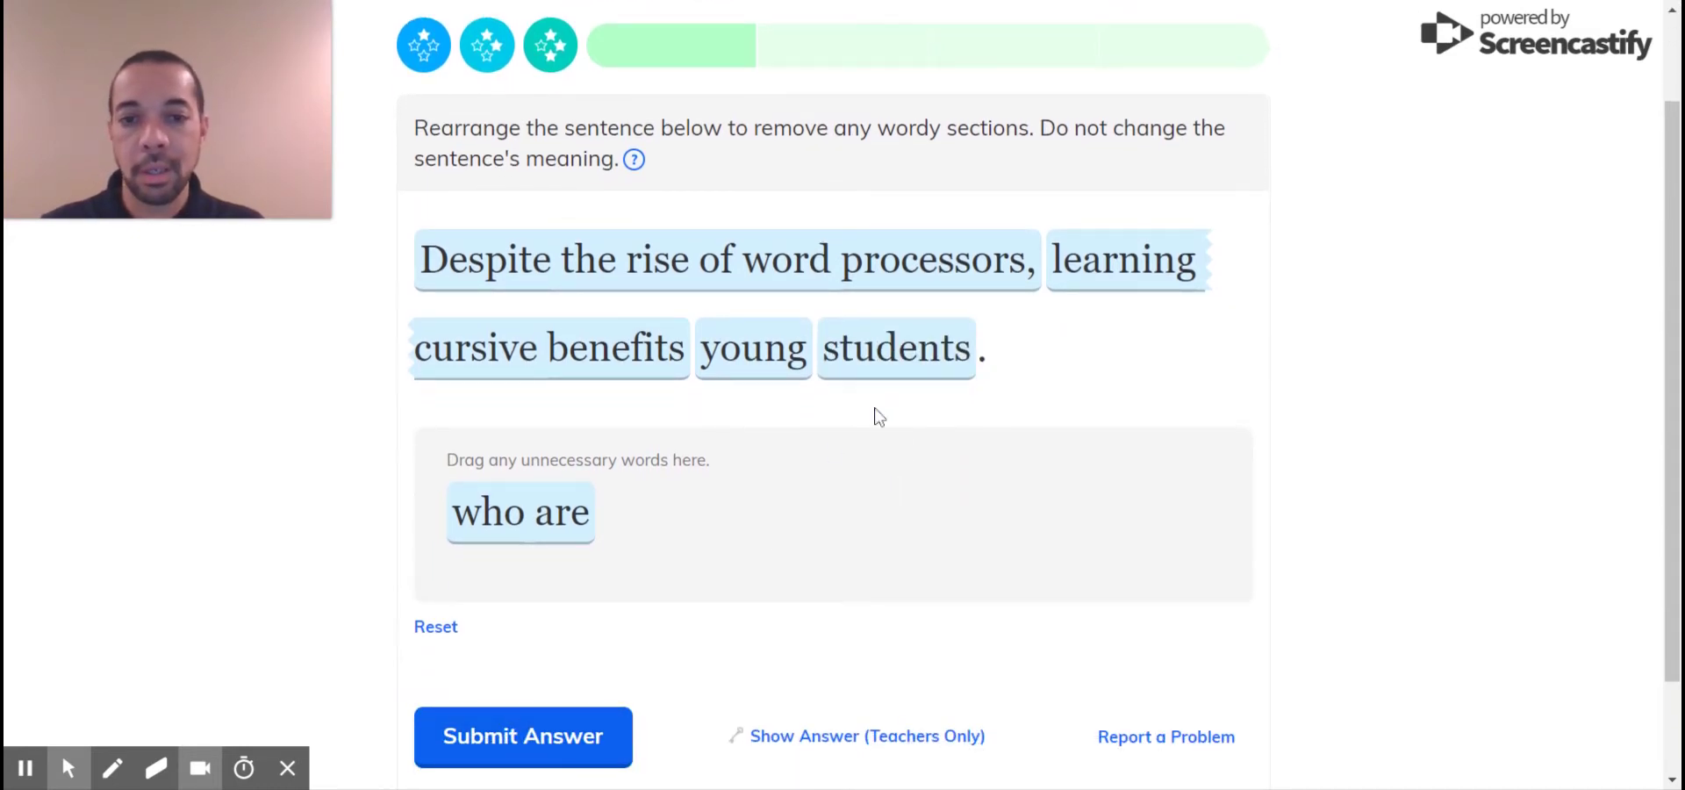
click(489, 742)
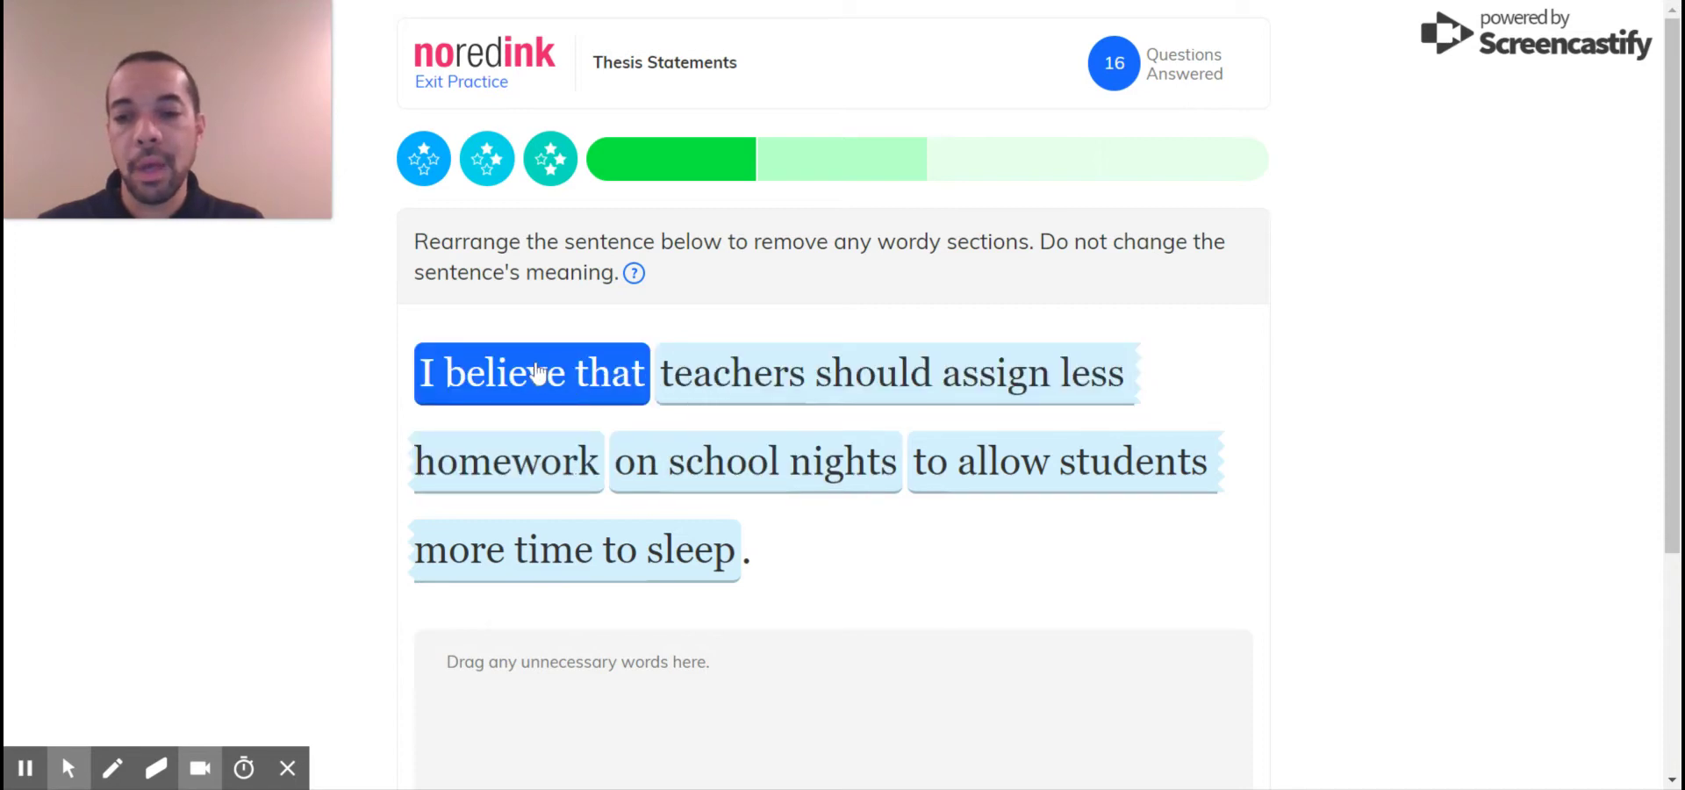
Step: Discard 'I believe that', keep 'on school nights' after 'homework', and submit the homework sentence
drag(538, 376, 539, 750)
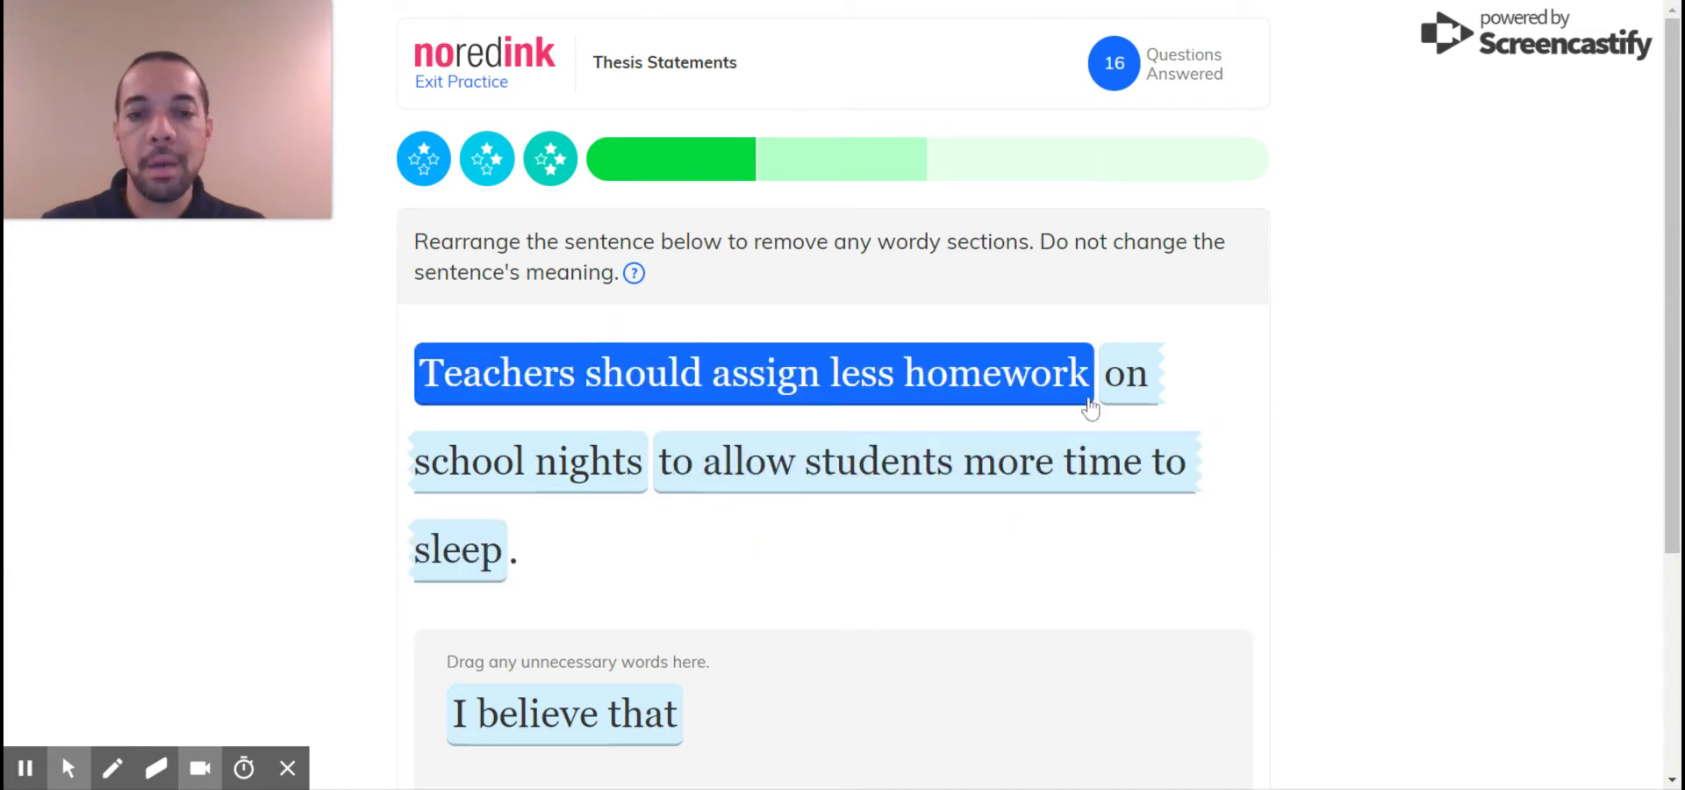
drag(1128, 387, 985, 742)
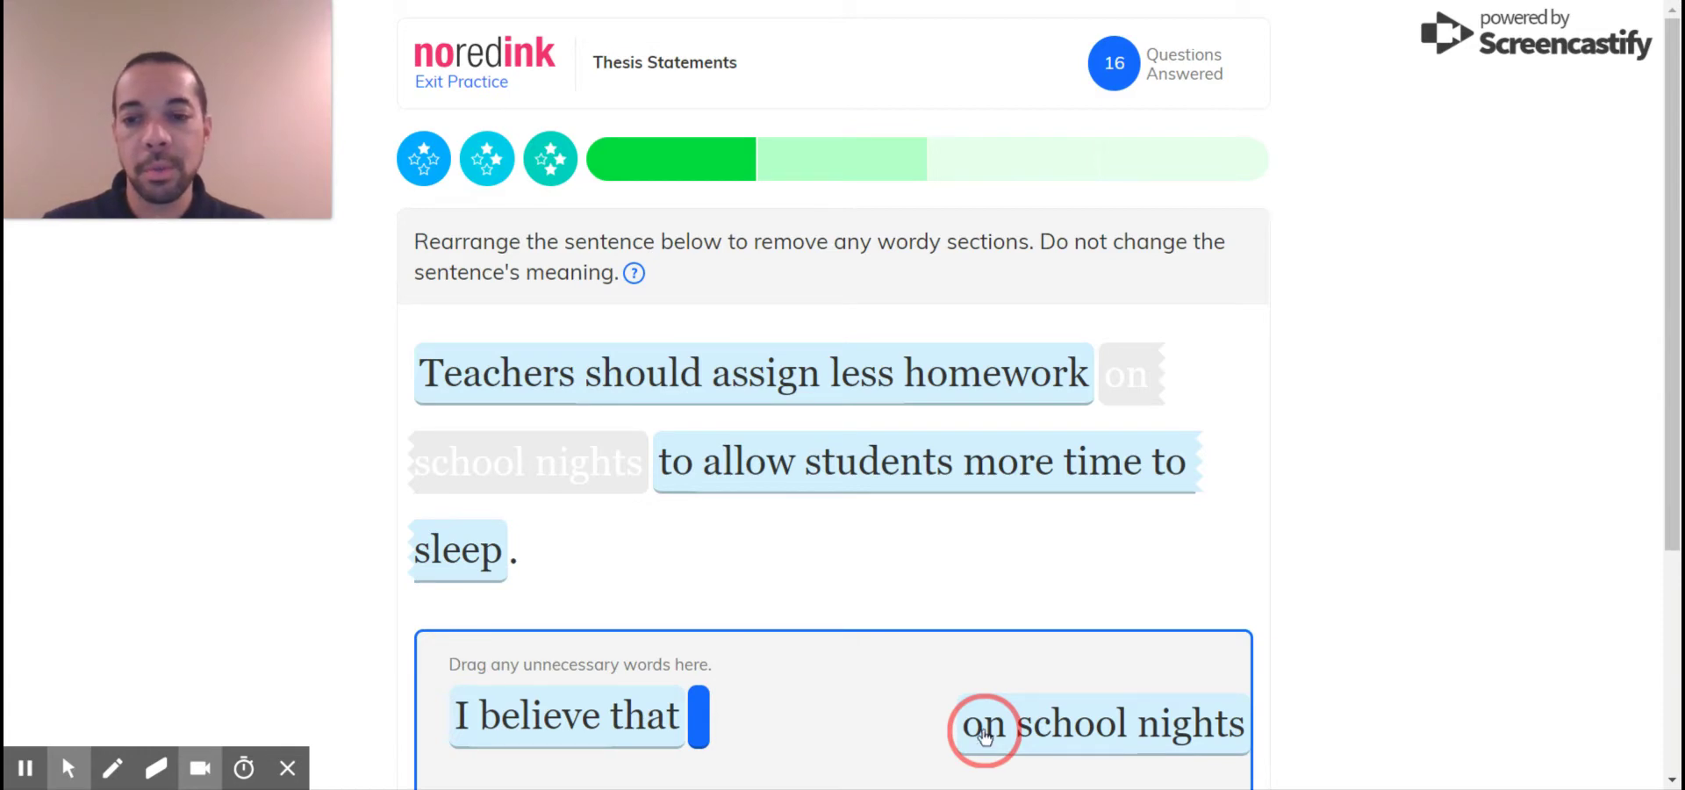
mouse_move(985, 736)
mouse_down()
mouse_move(1109, 327)
mouse_move(1124, 387)
mouse_up()
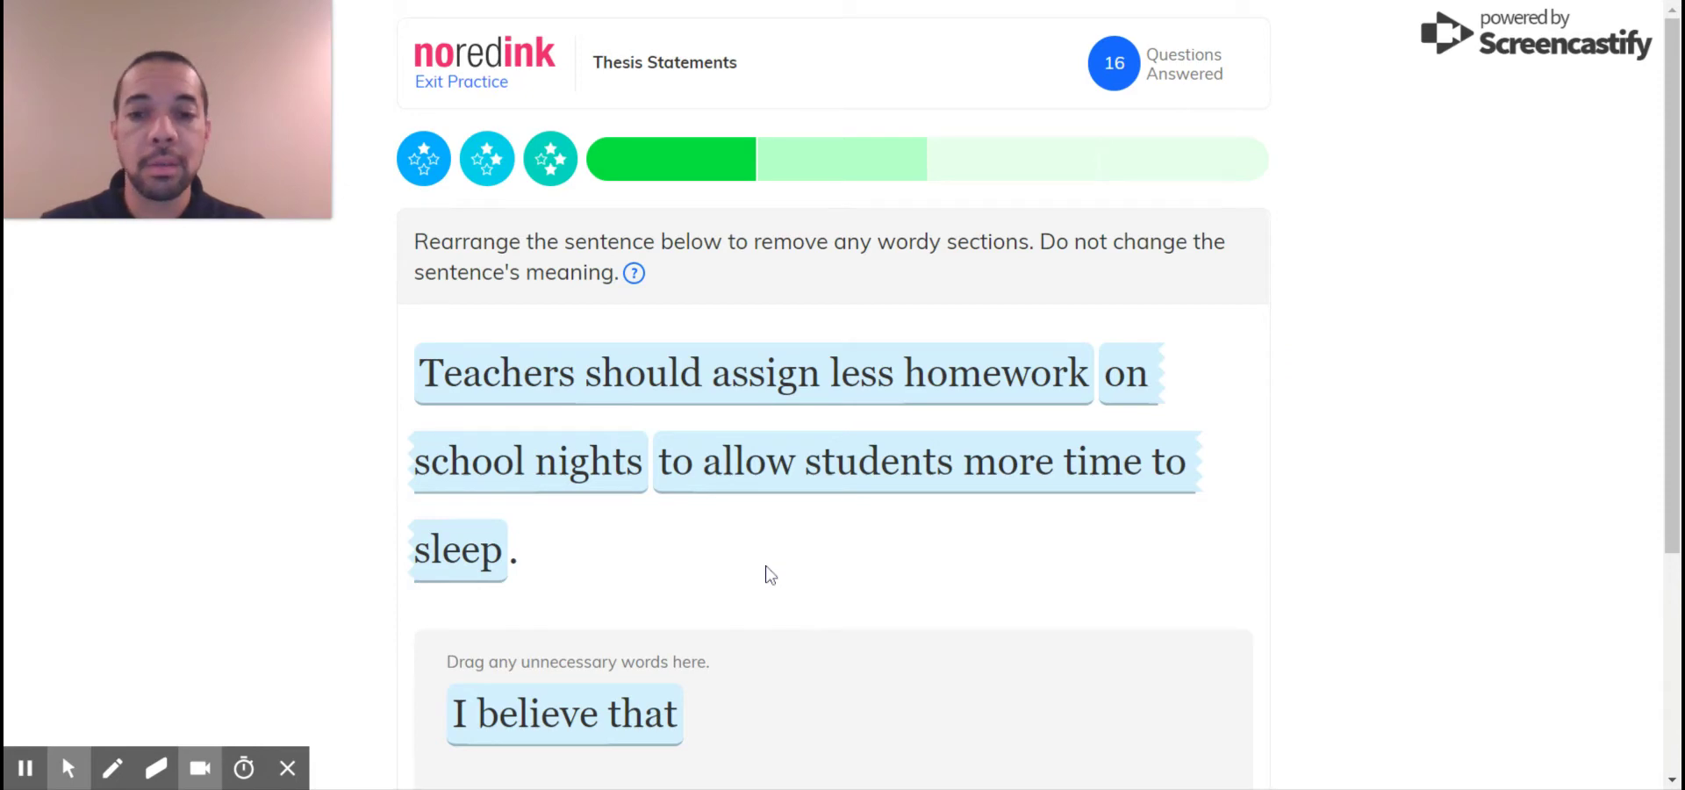
scroll(770, 575, down, 4)
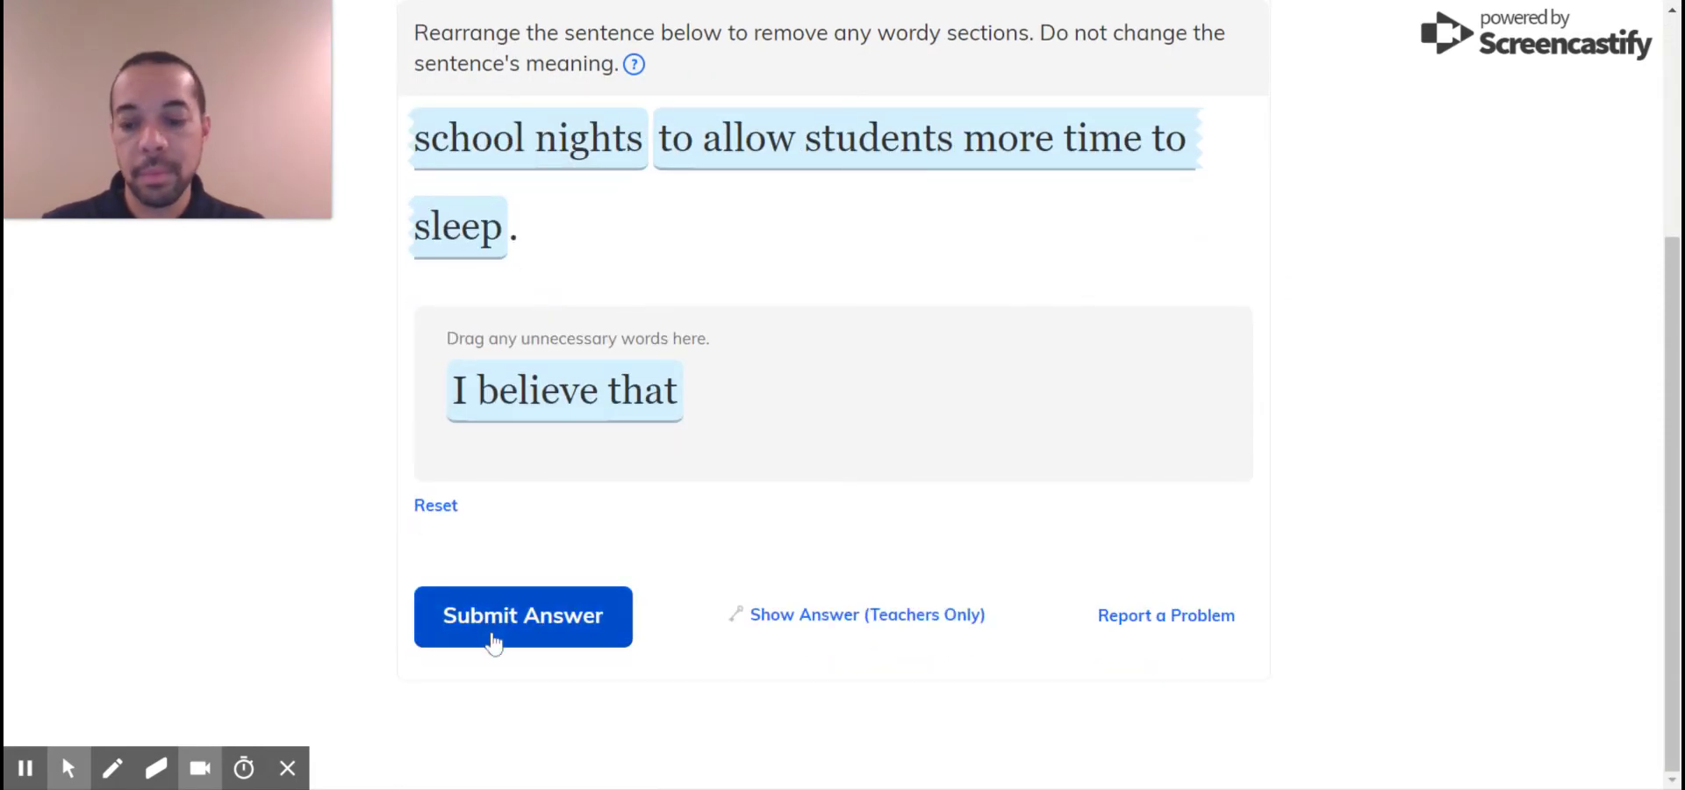
click(493, 633)
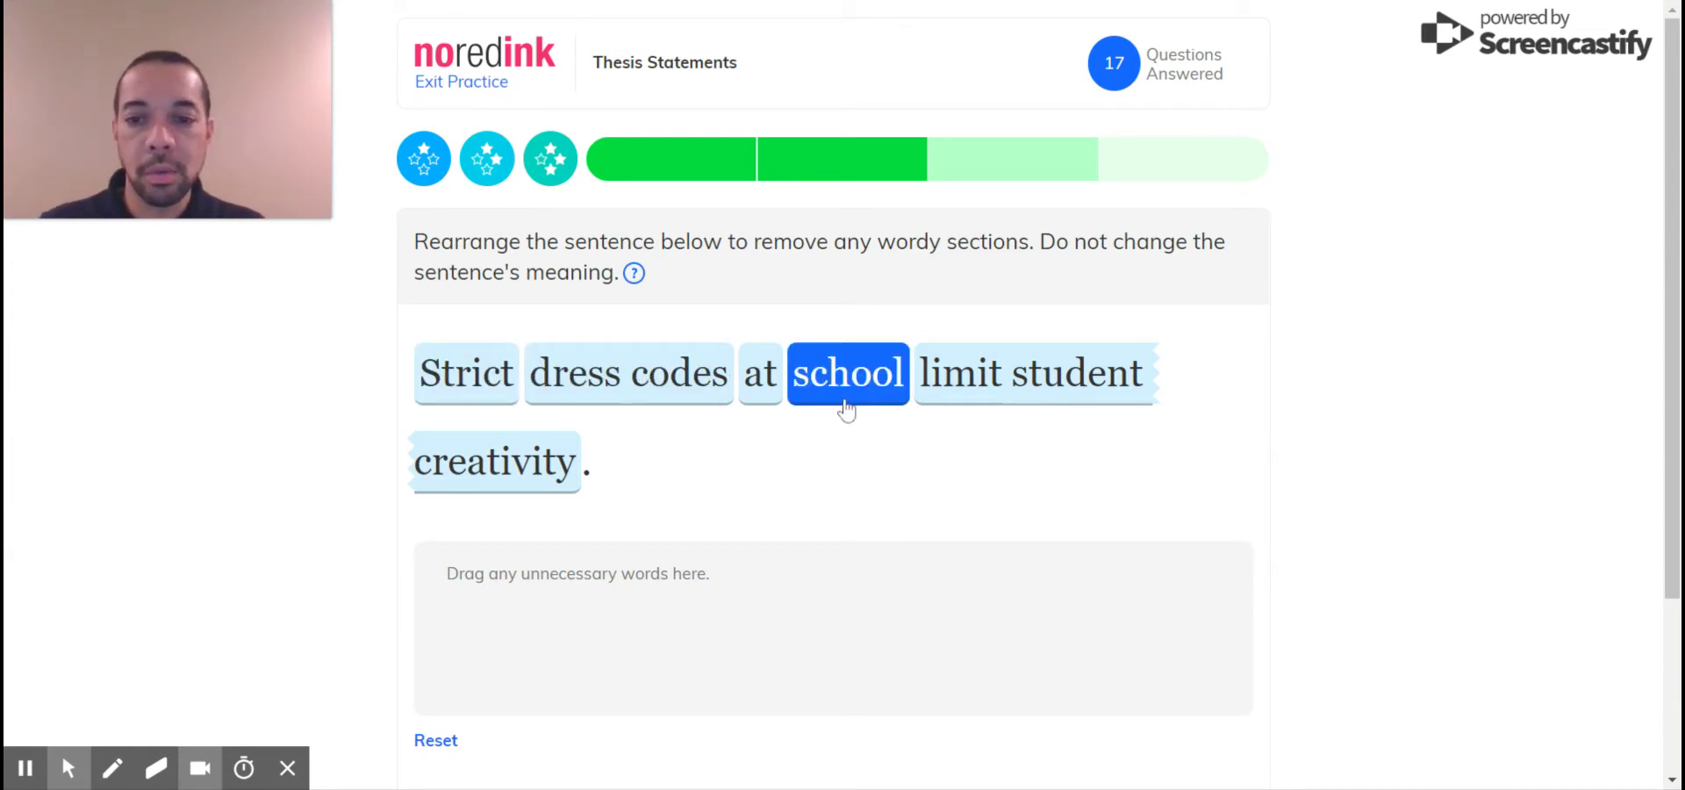
Step: Discard 'at' and 'school' and submit the dress-code sentence
drag(767, 395, 696, 620)
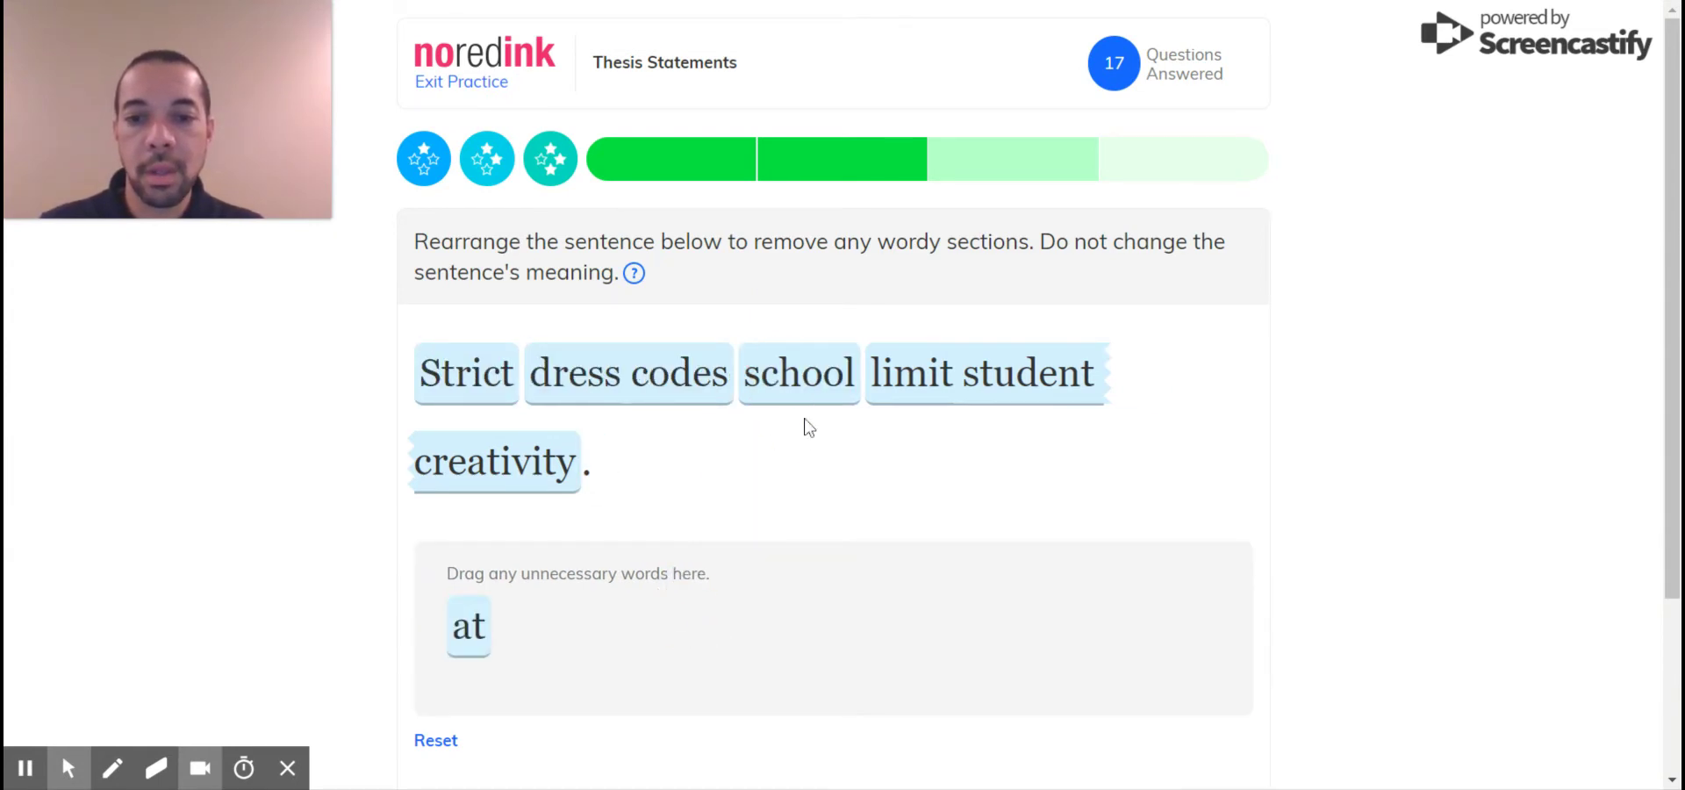
drag(797, 393, 732, 657)
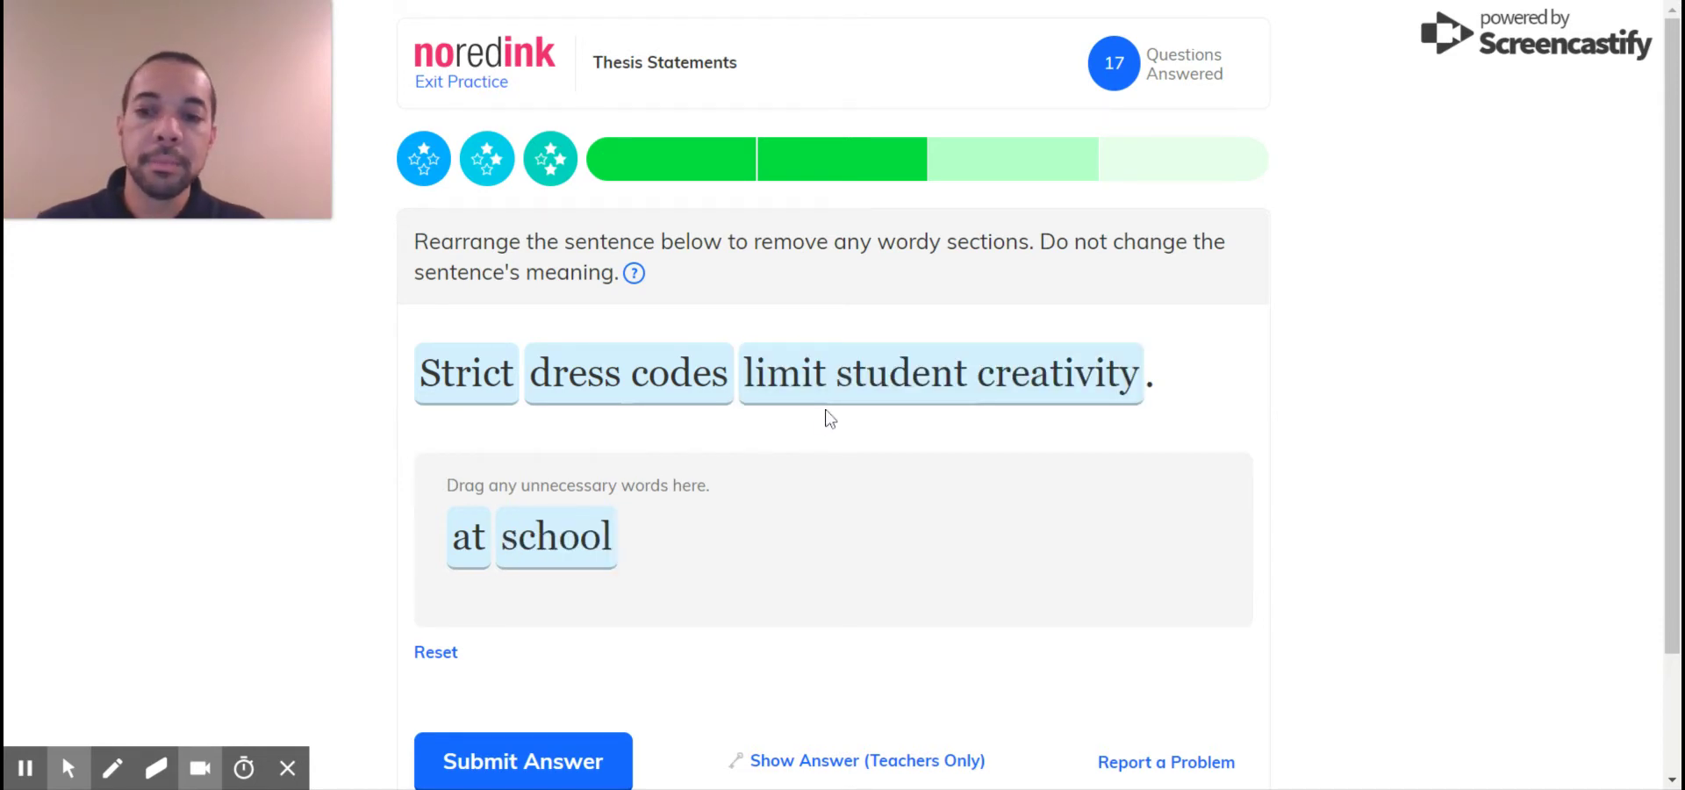
scroll(828, 413, down, 2)
click(525, 625)
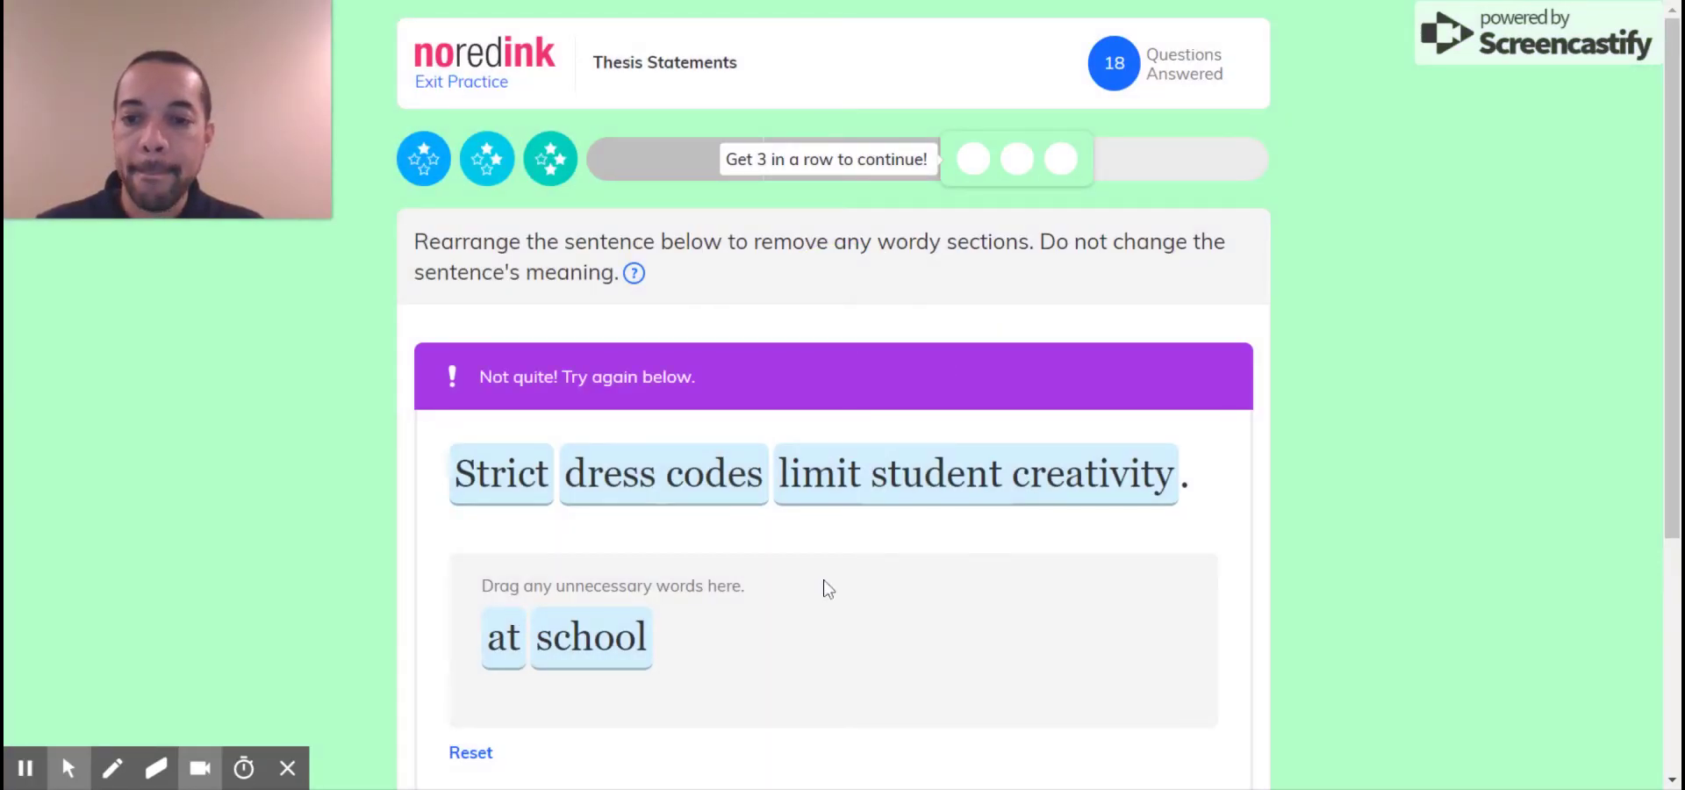
Step: Return 'at school' after 'Dress codes' and set 'Strict' aside as unnecessary
click(588, 641)
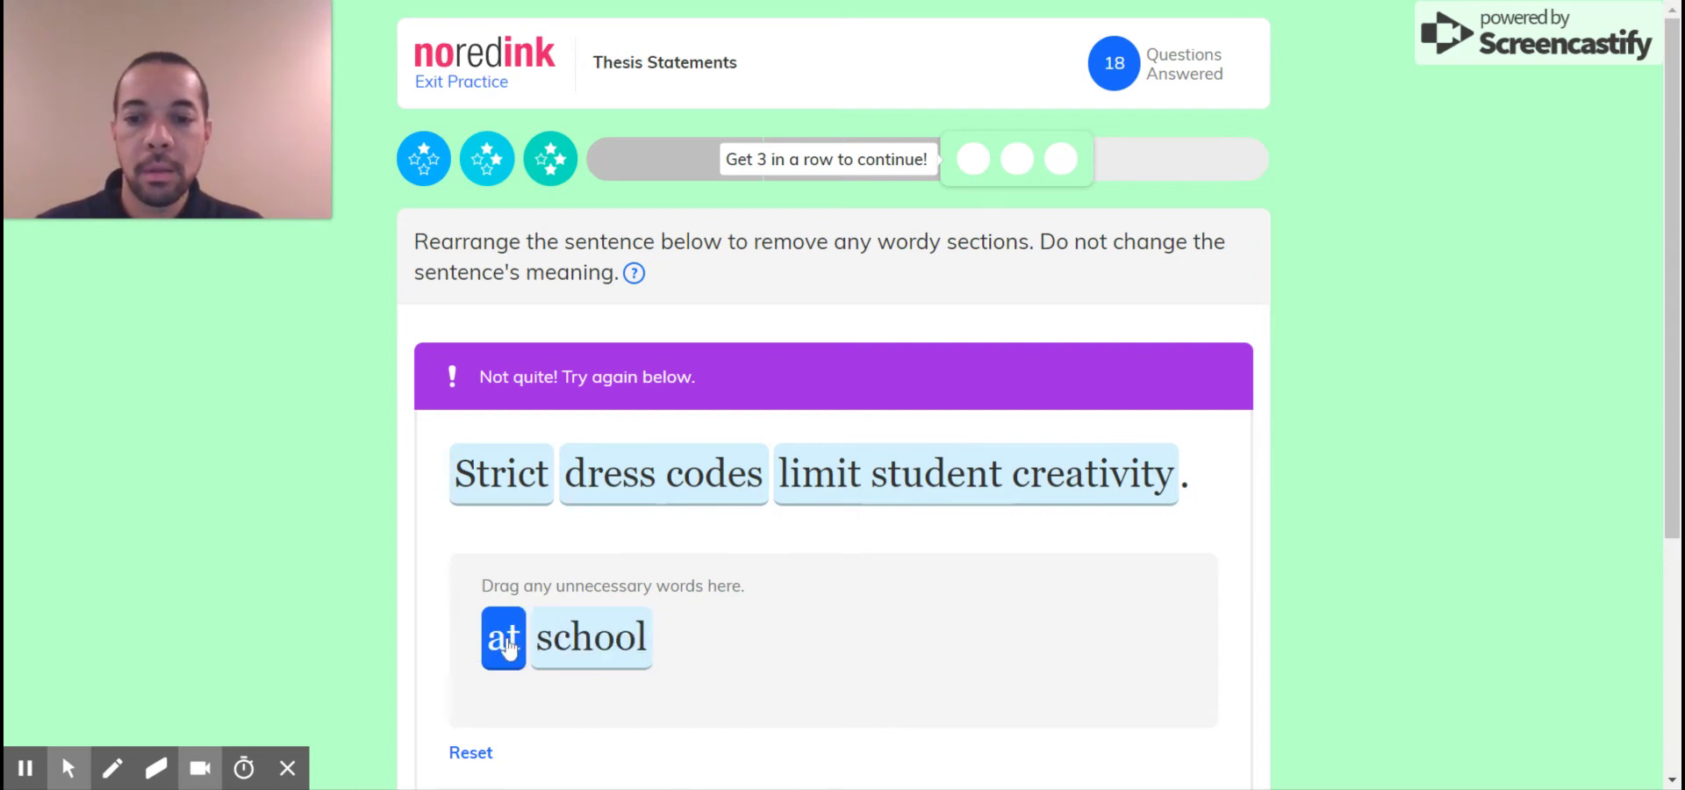
drag(507, 648, 773, 481)
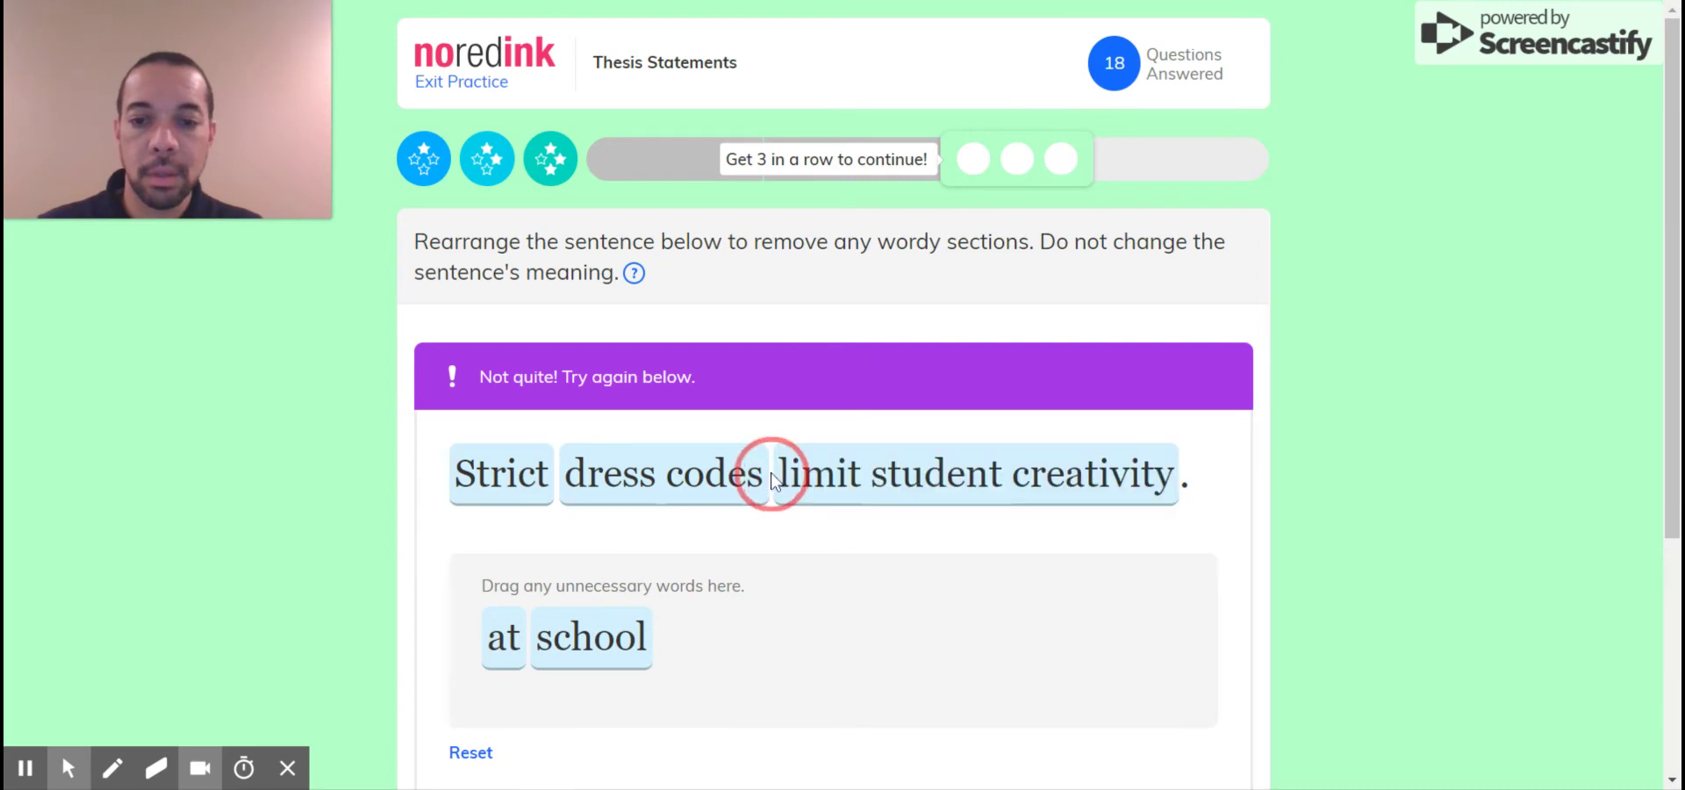
scroll(725, 604, down, 4)
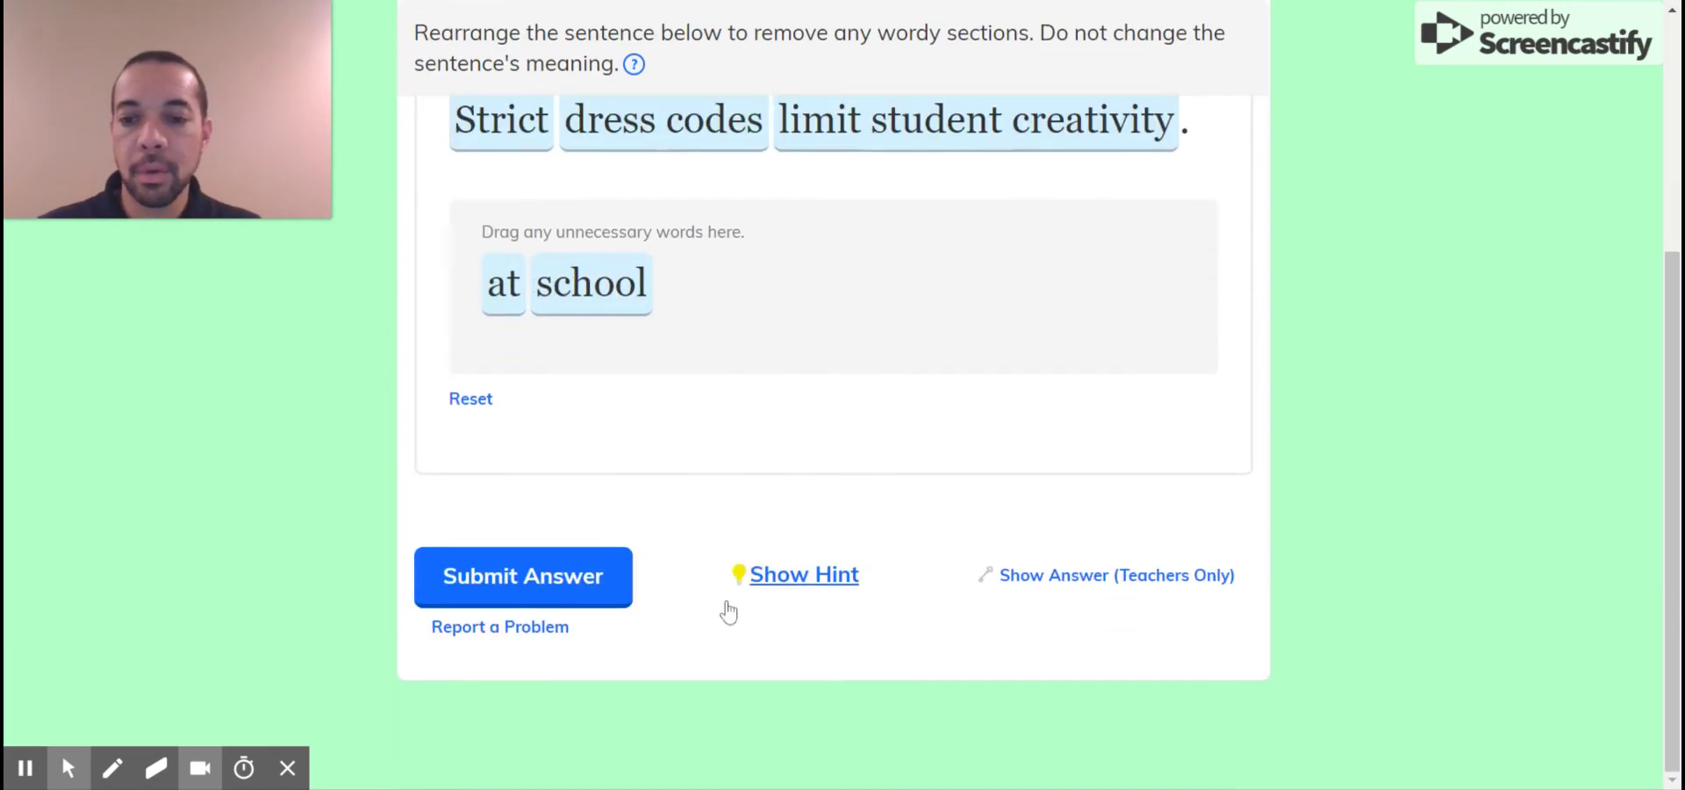
click(468, 400)
scroll(706, 399, down, 1)
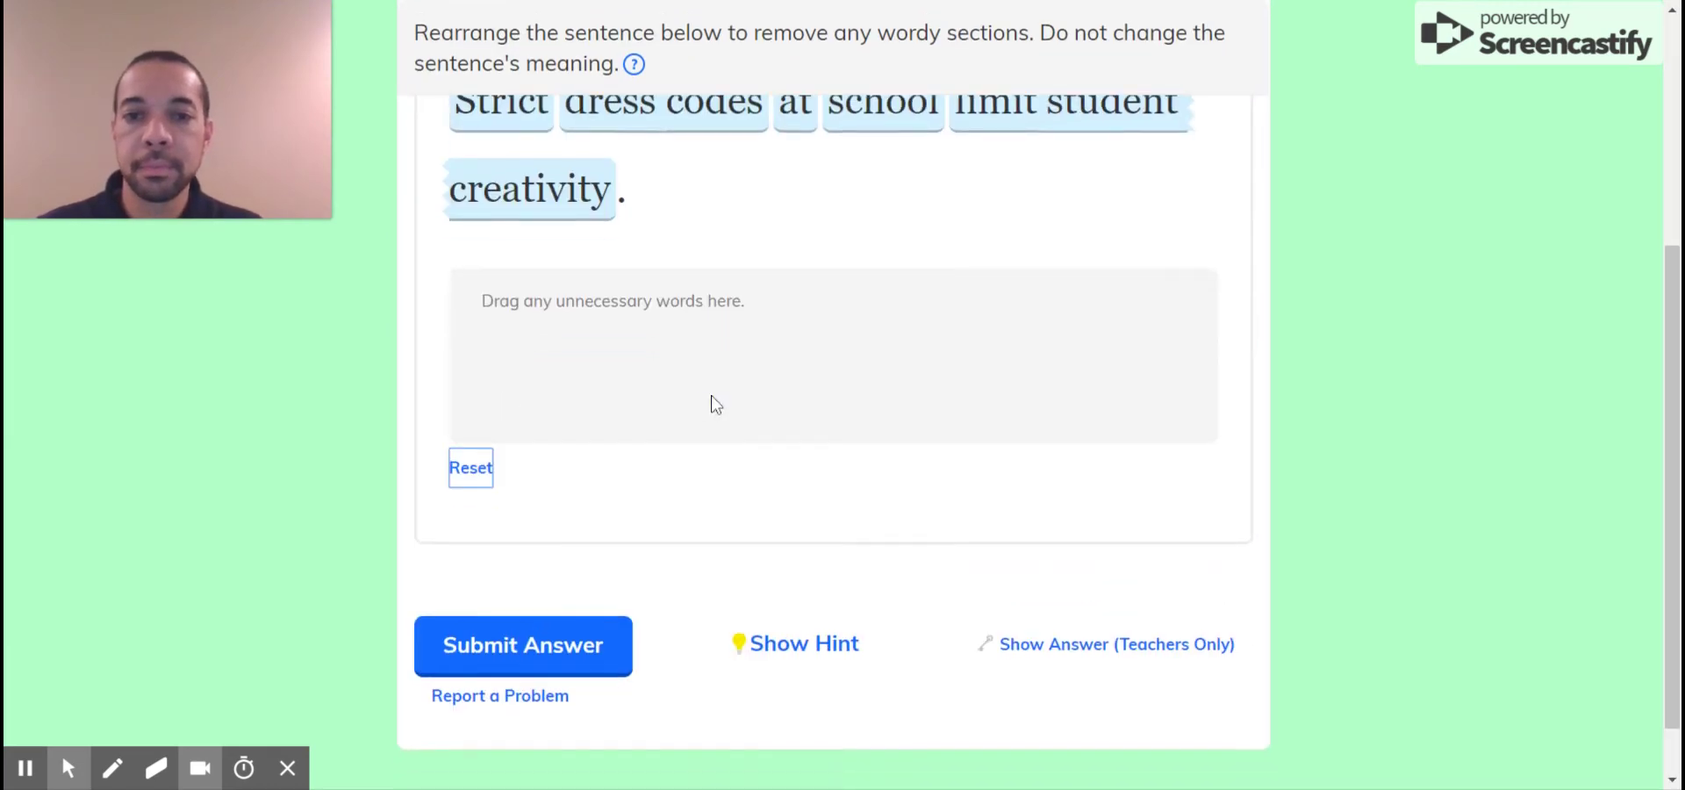
scroll(712, 399, up, 3)
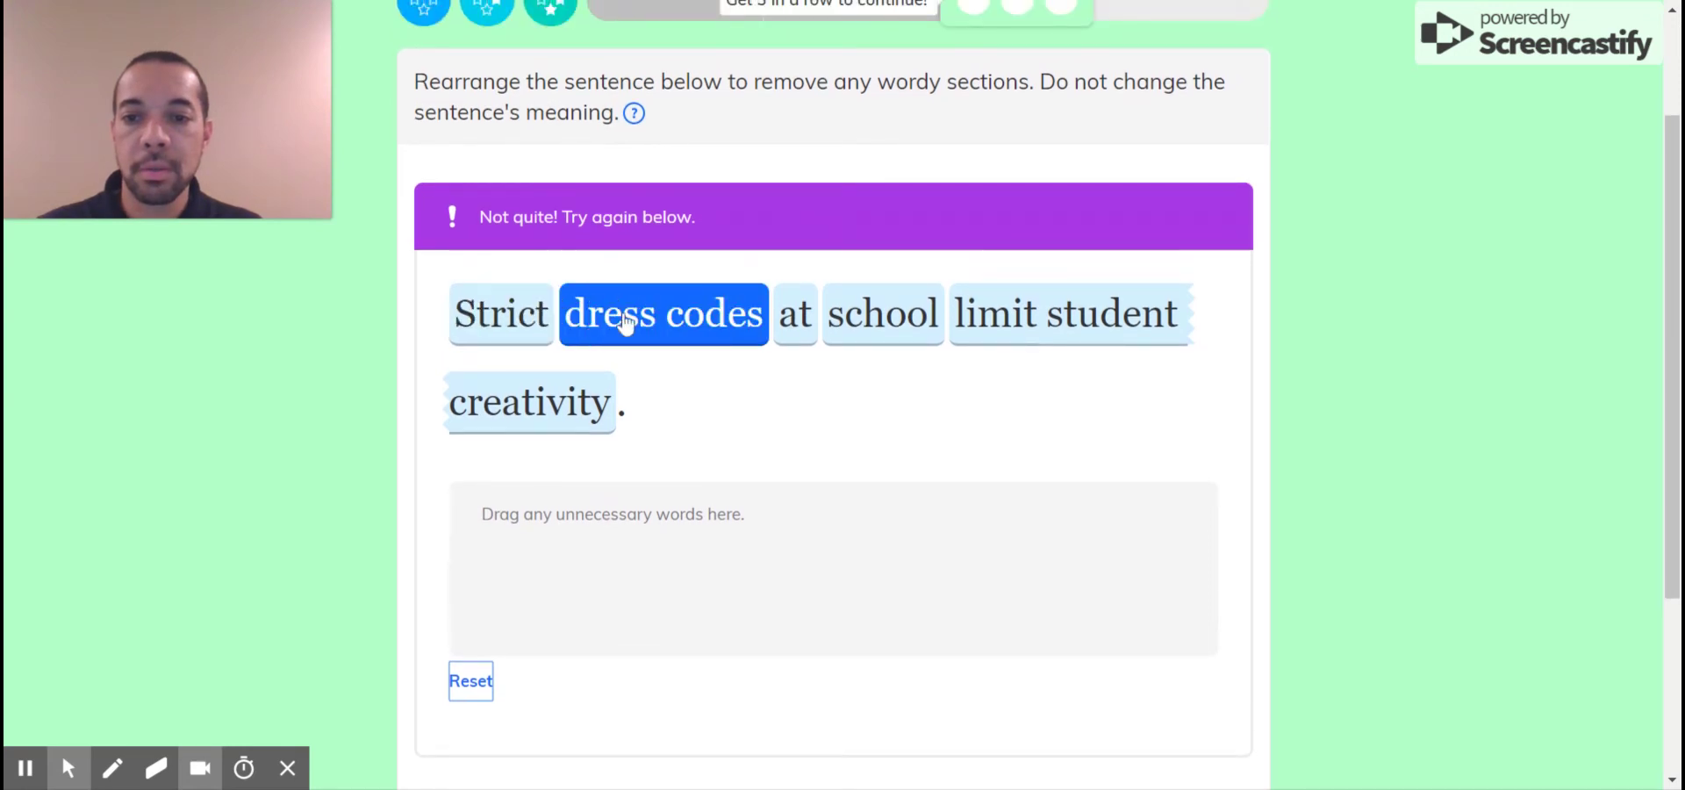
drag(504, 313, 527, 557)
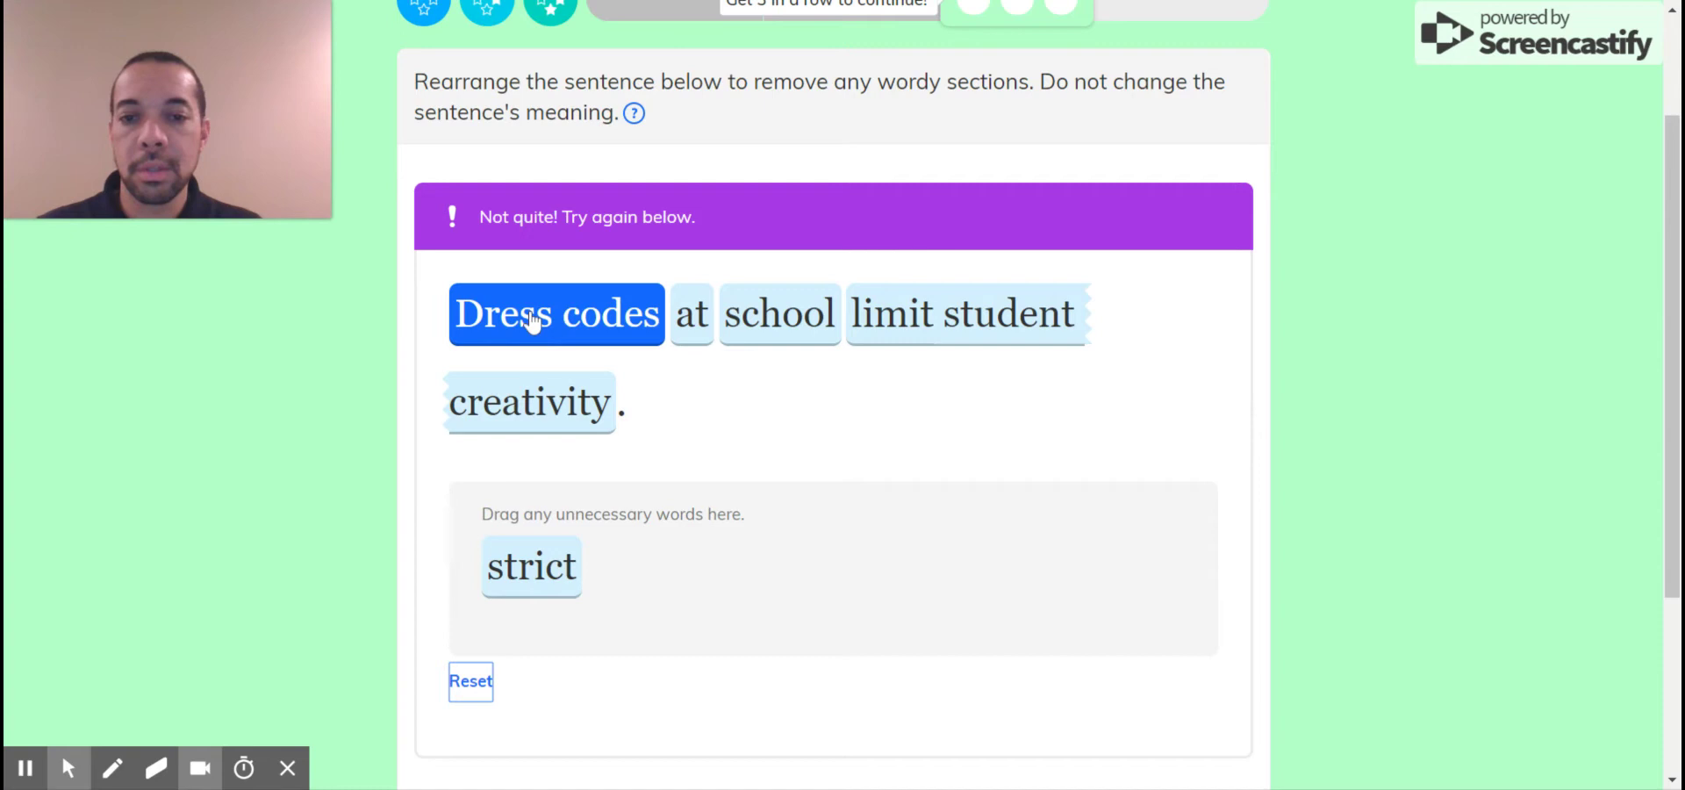
scroll(821, 365, down, 3)
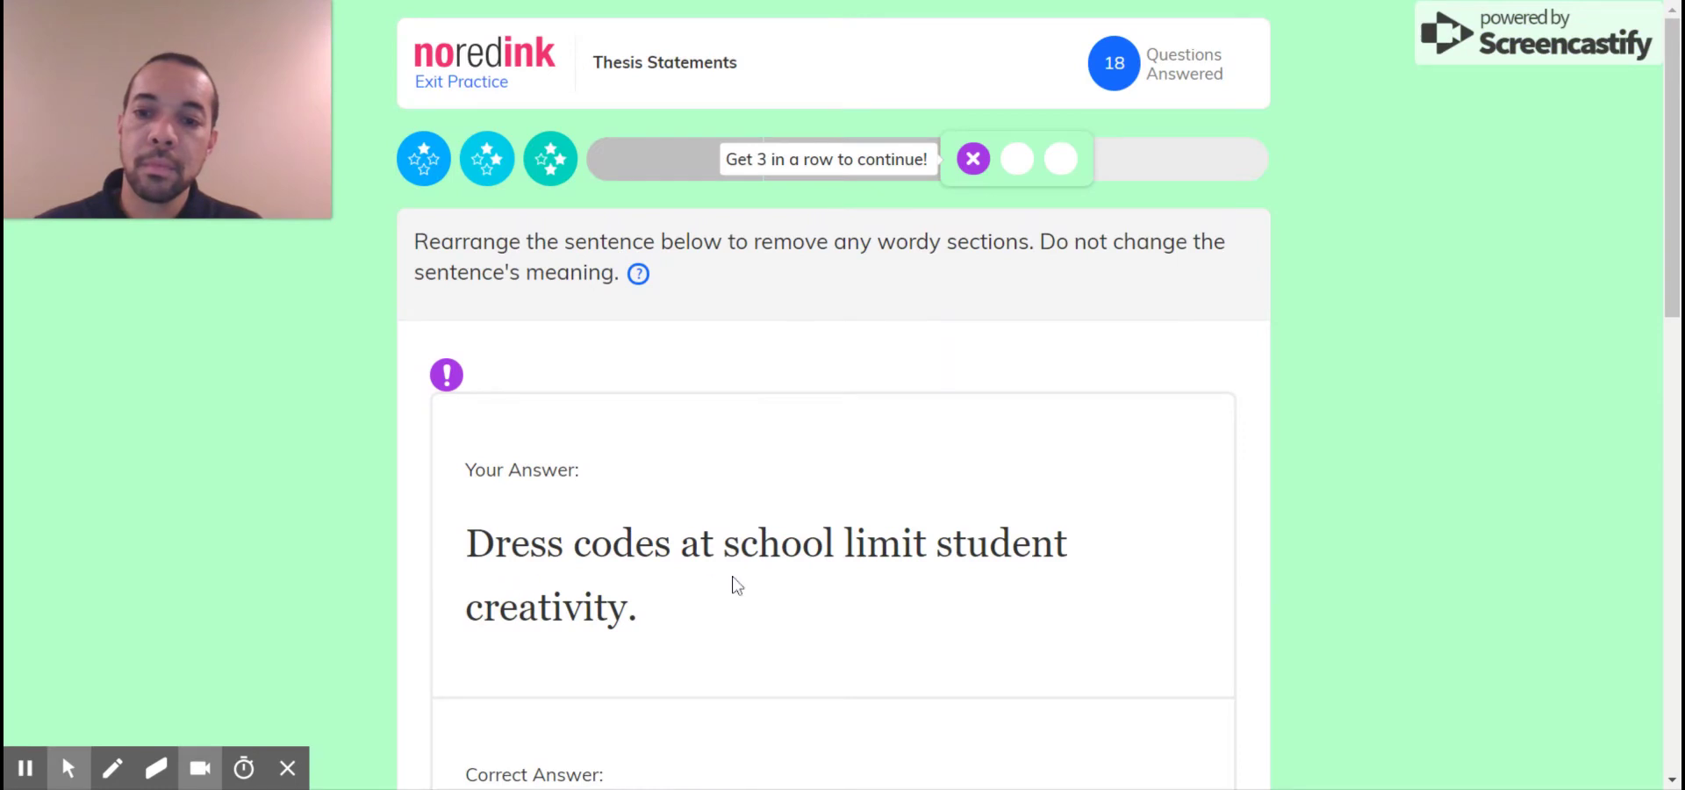
Step: Review the marked-wrong dress-code answer and the wordy-thesis tips, then move on to a similar problem
scroll(735, 585, down, 2)
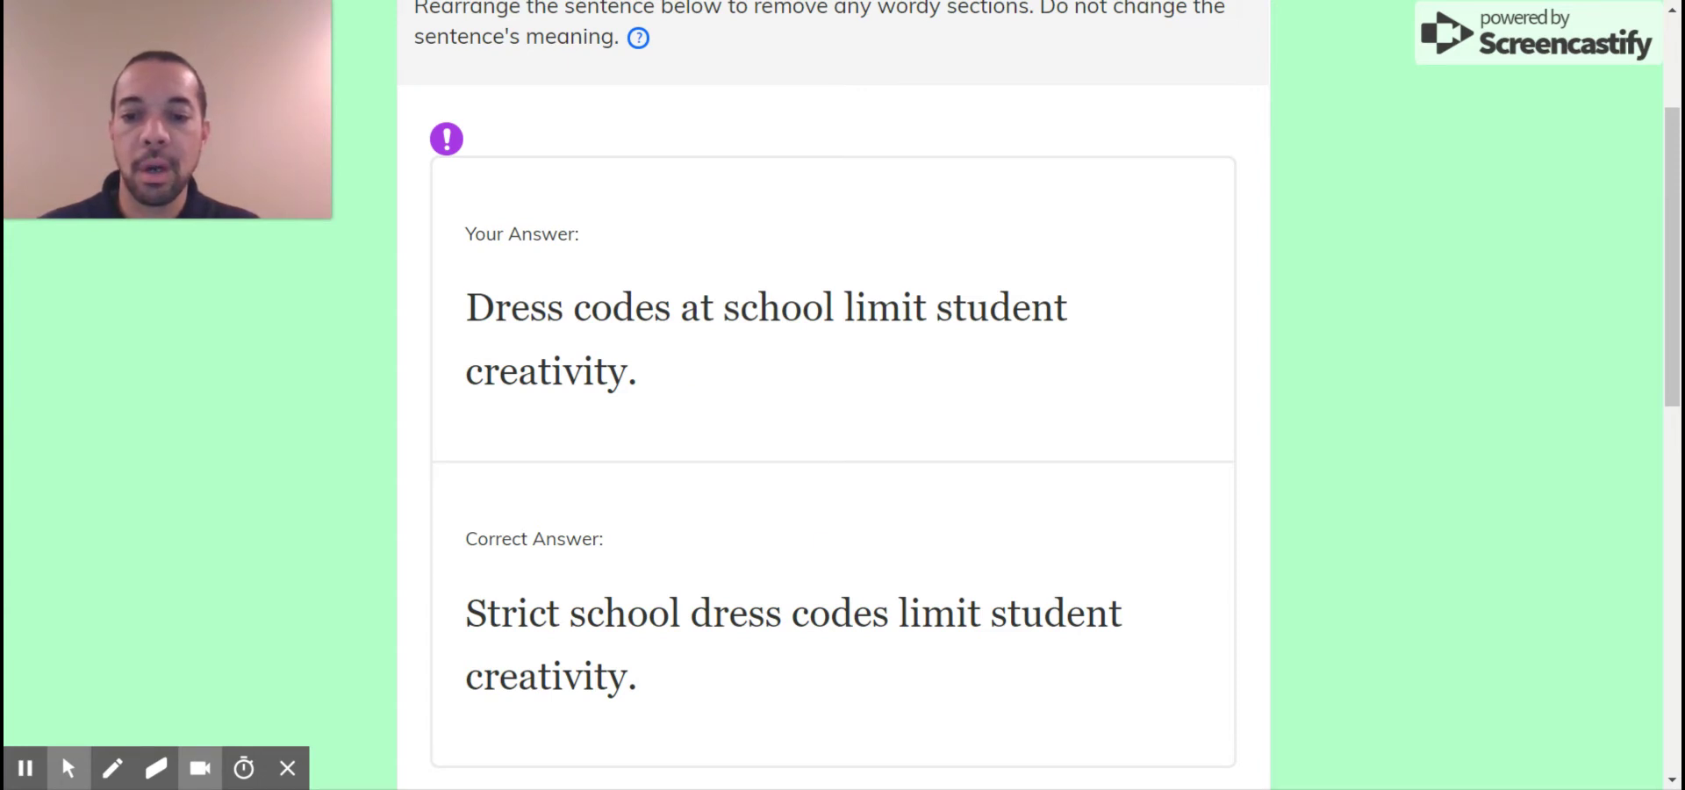
scroll(834, 527, down, 2)
scroll(837, 524, down, 1)
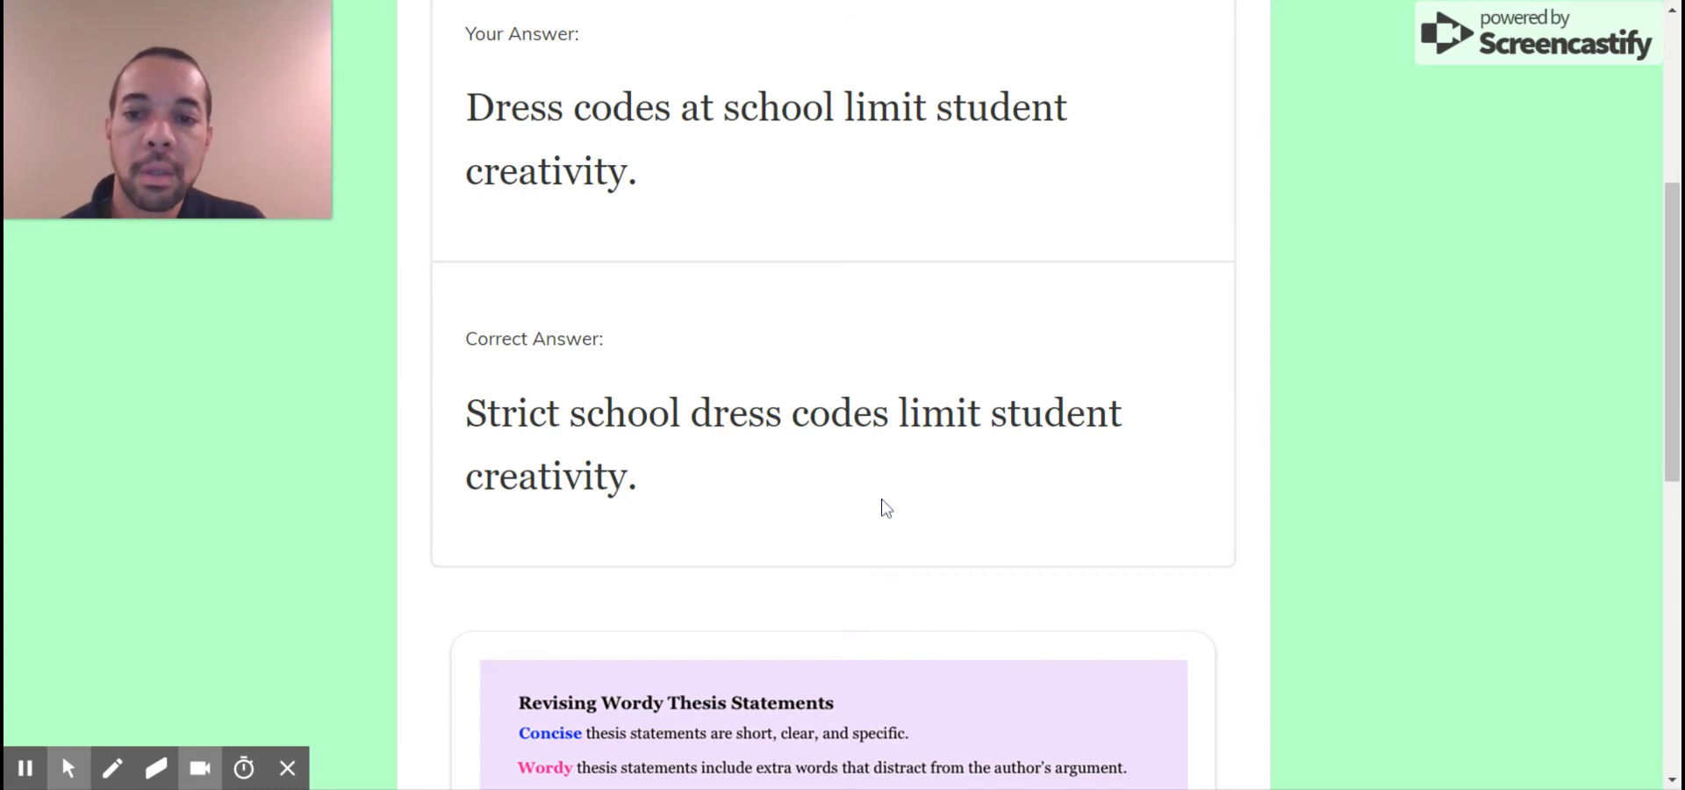
scroll(882, 503, down, 9)
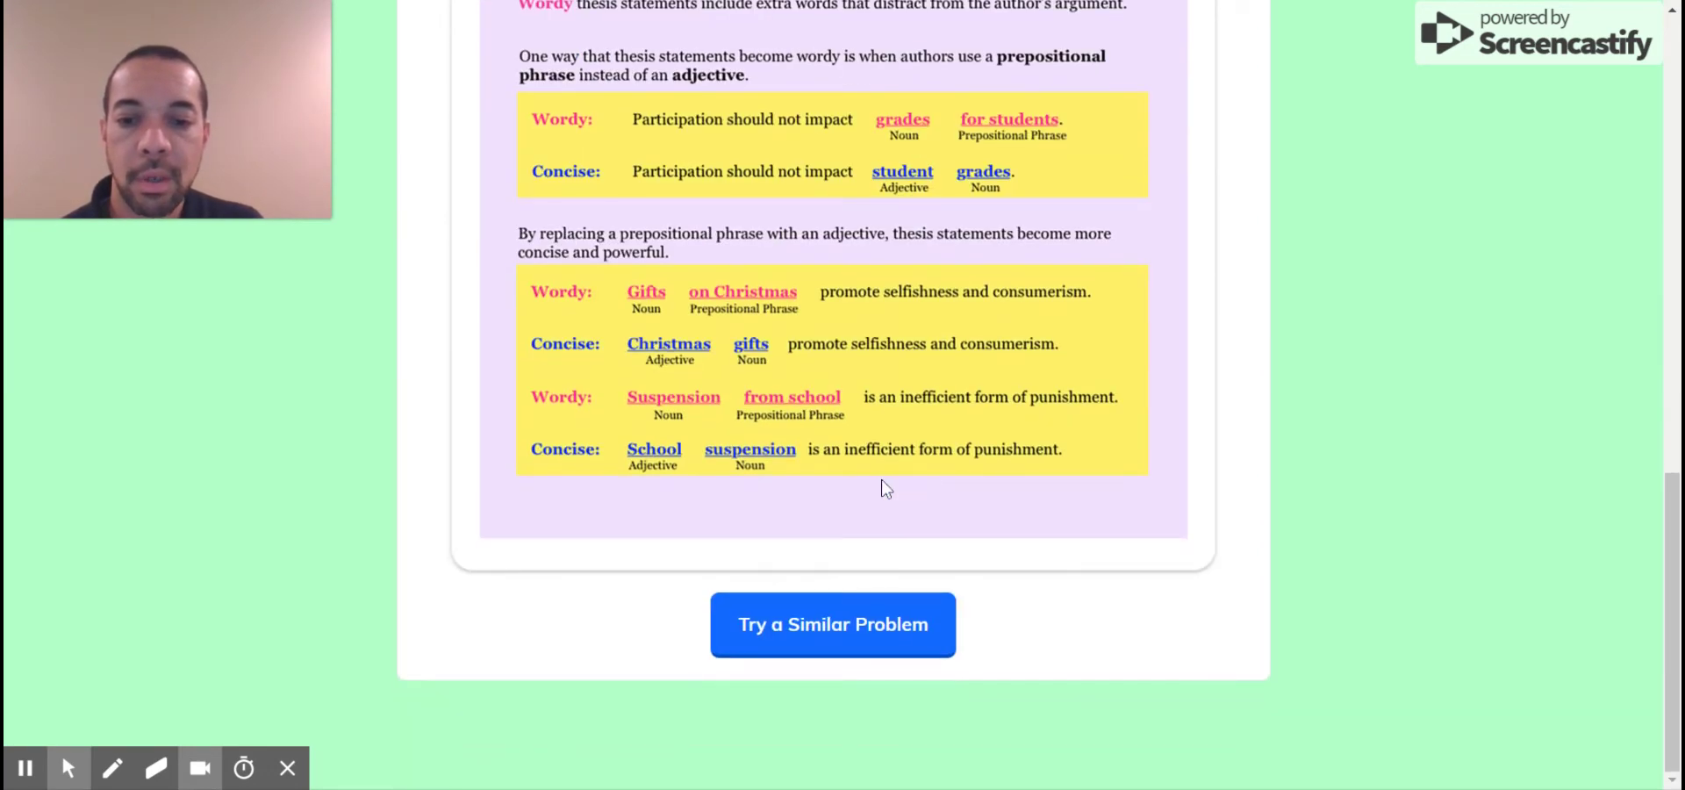
click(819, 641)
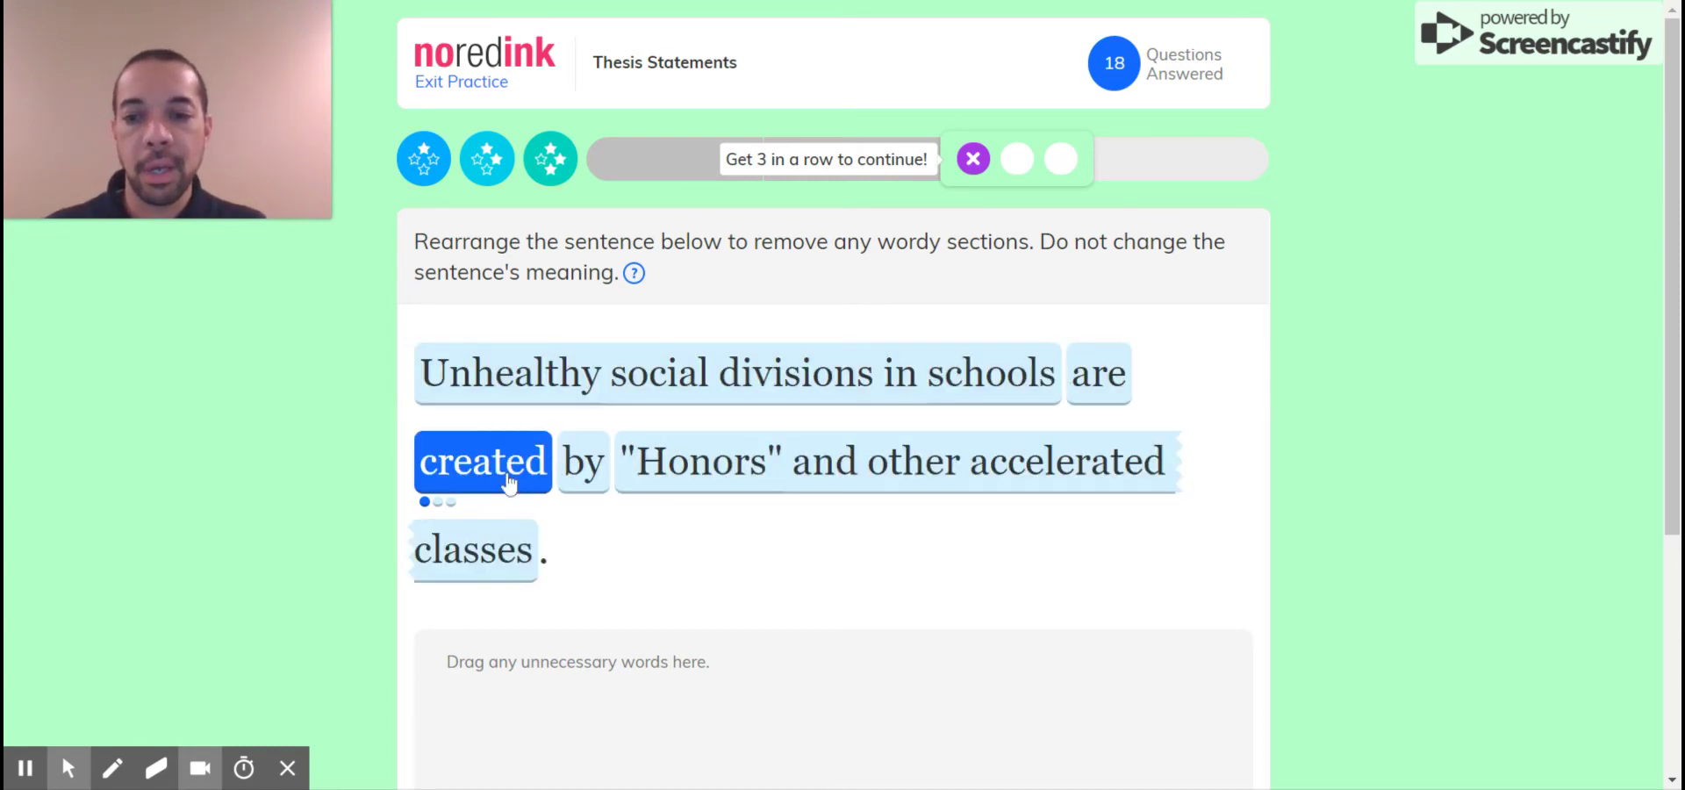
Step: Change 'created' to 'create' and start the sentence with 'Honors and other accelerated classes create'
click(466, 472)
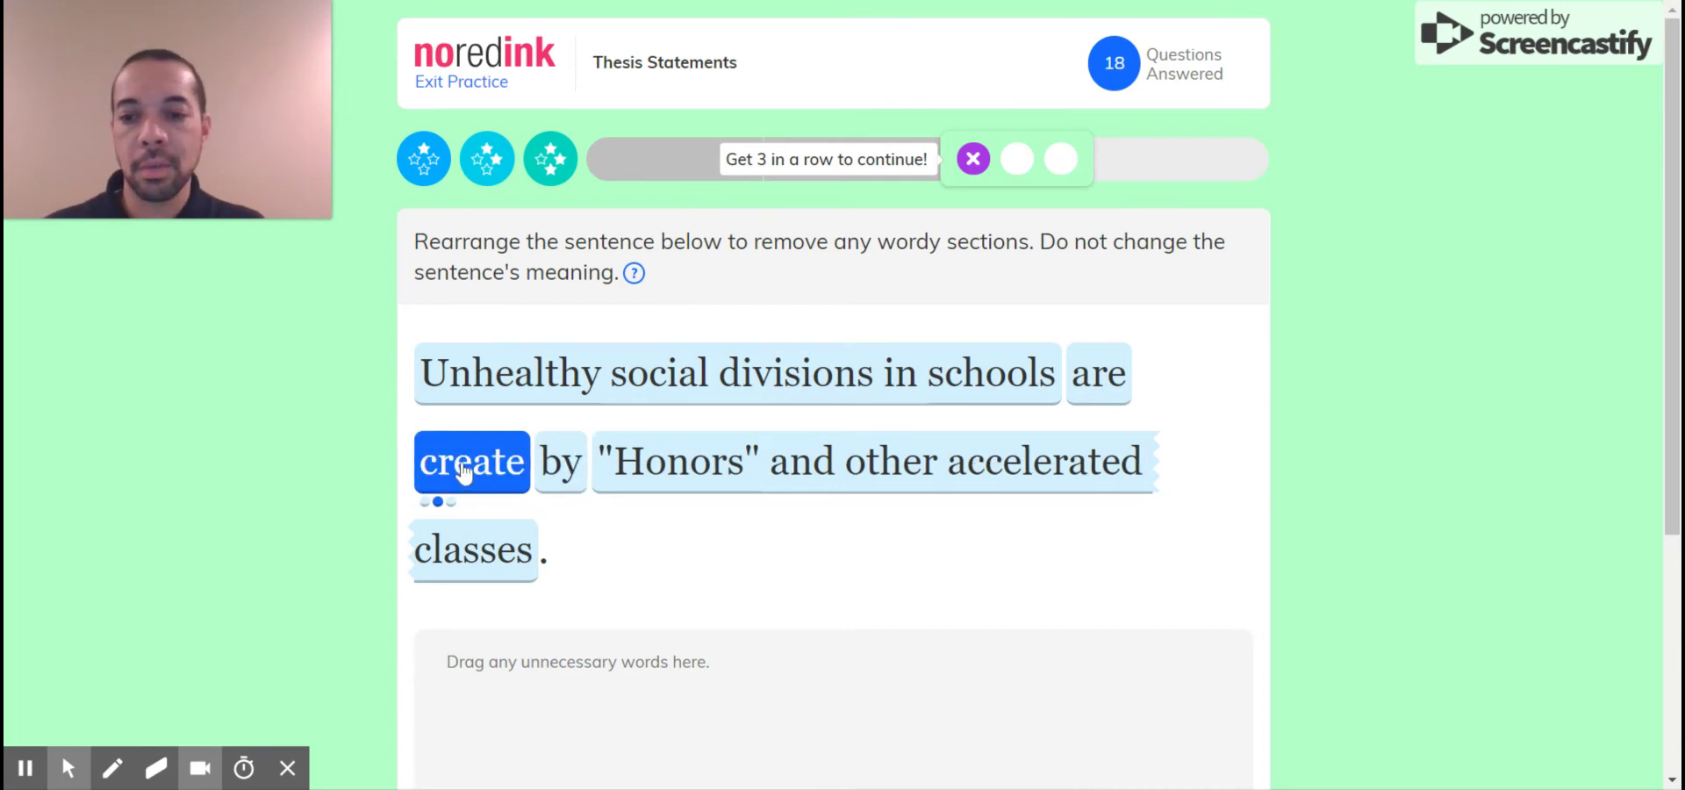
click(465, 472)
click(465, 472)
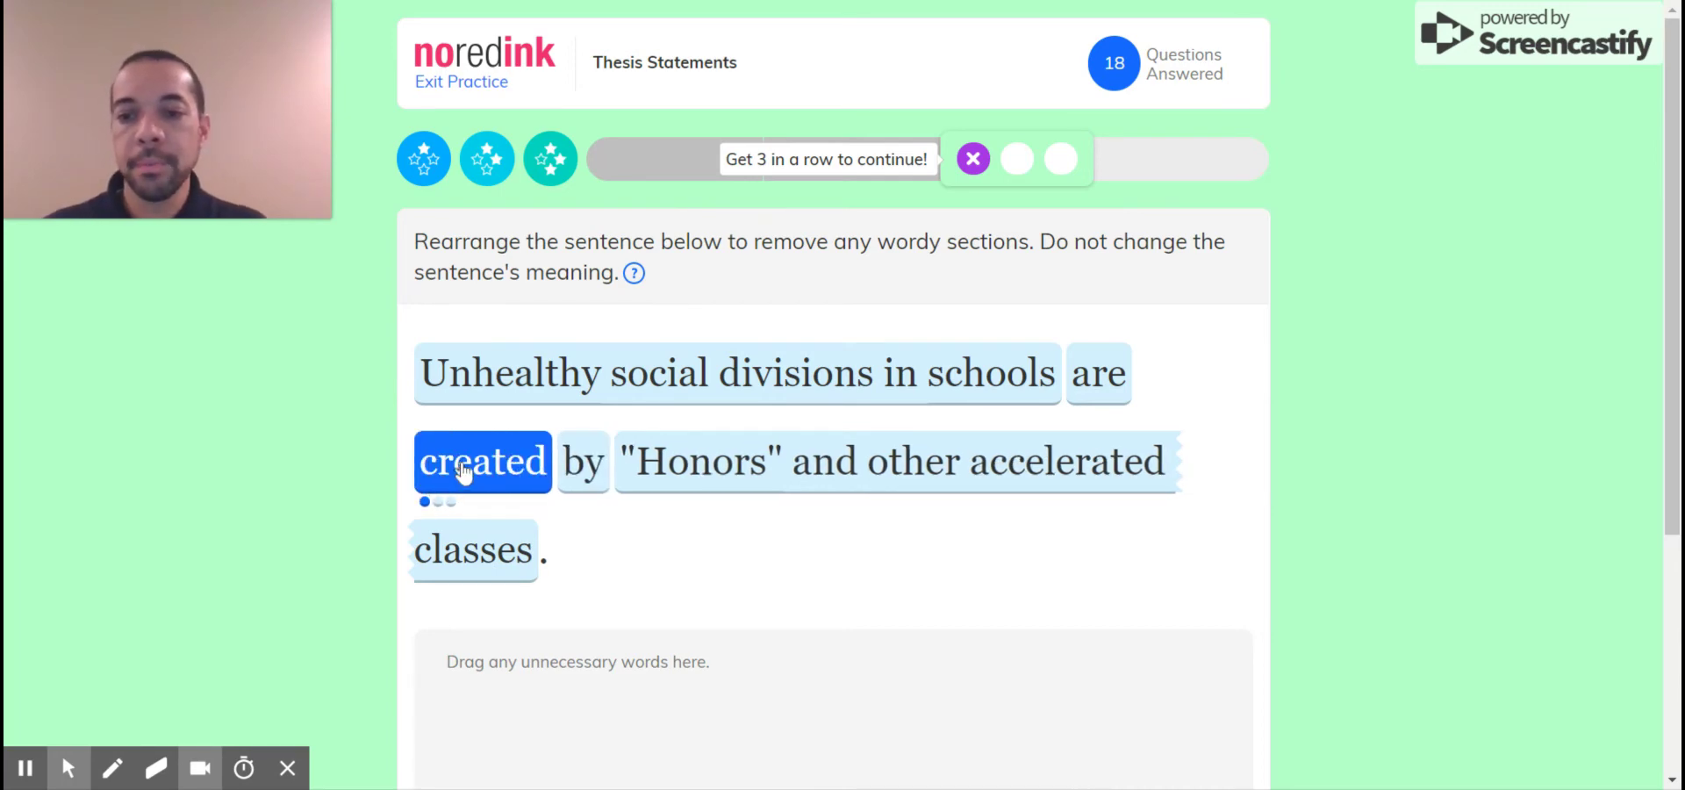
click(466, 471)
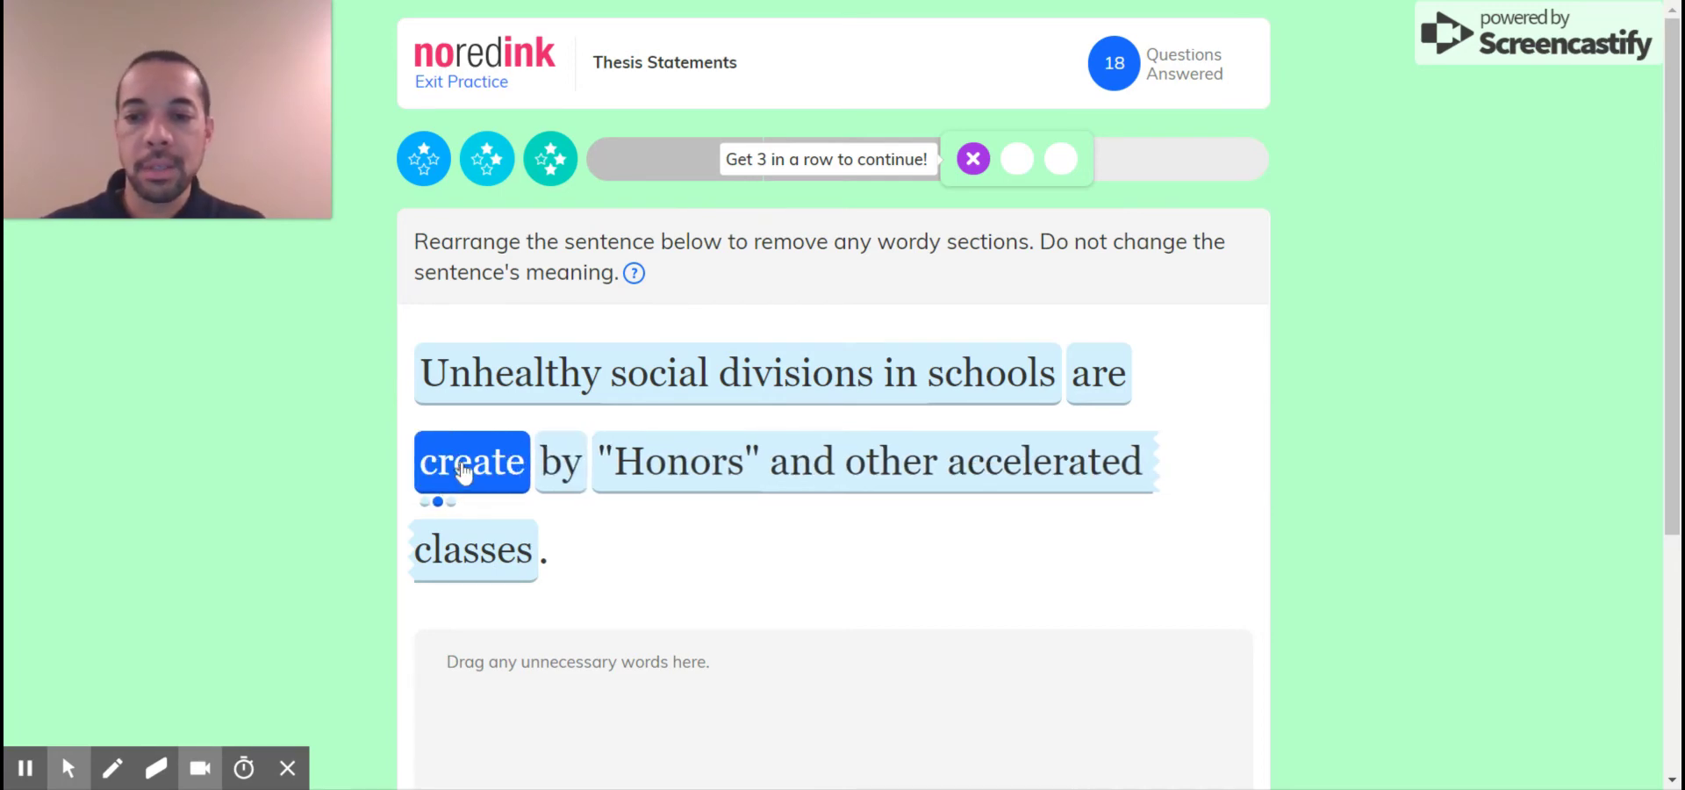
click(762, 464)
drag(762, 463, 463, 361)
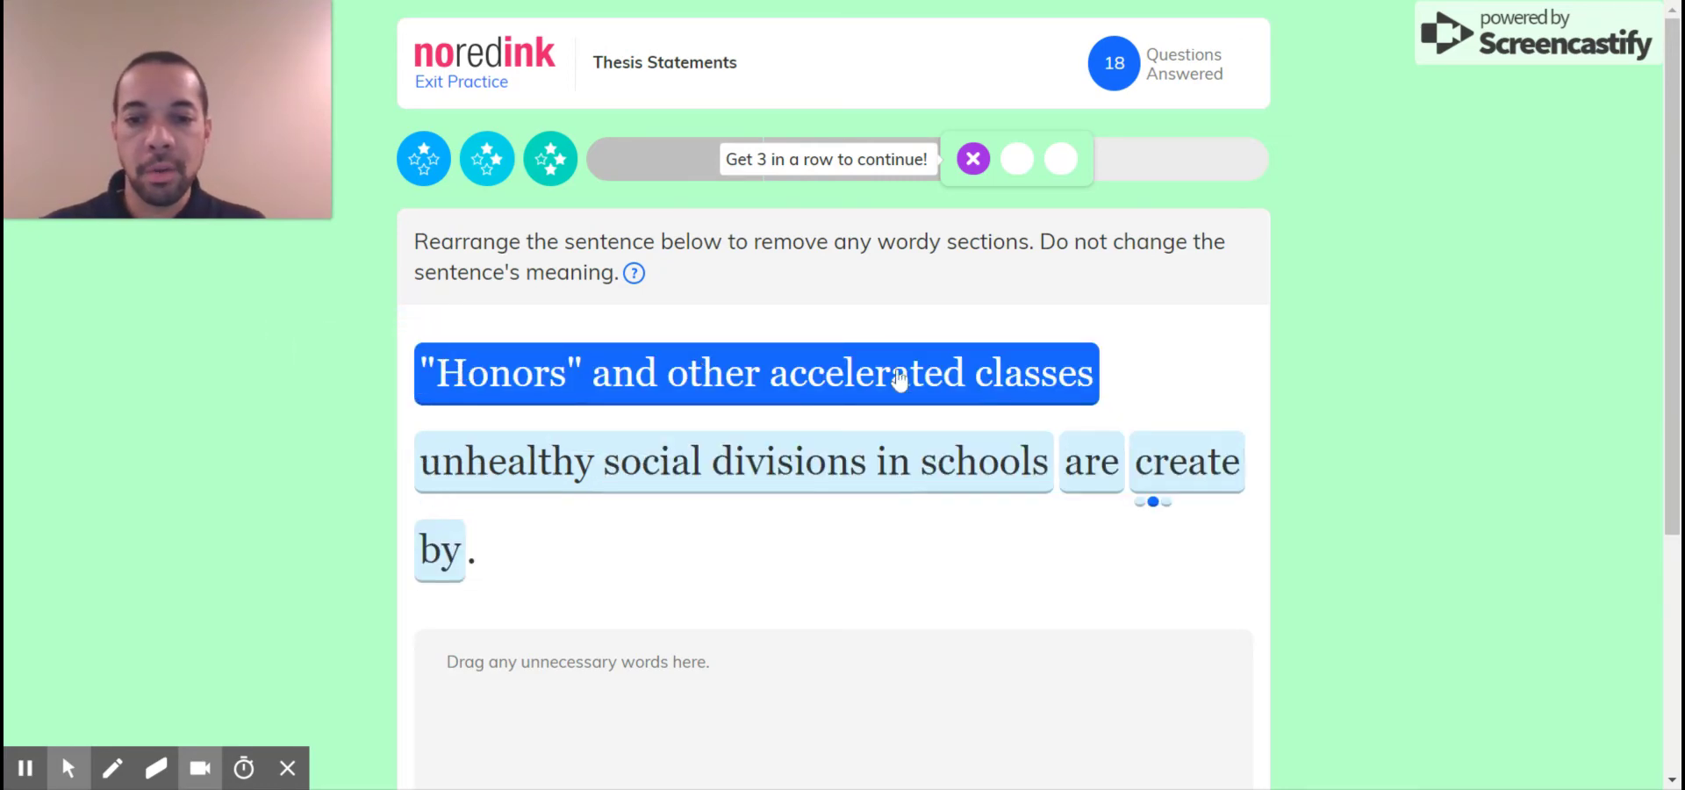
drag(1185, 470, 1149, 373)
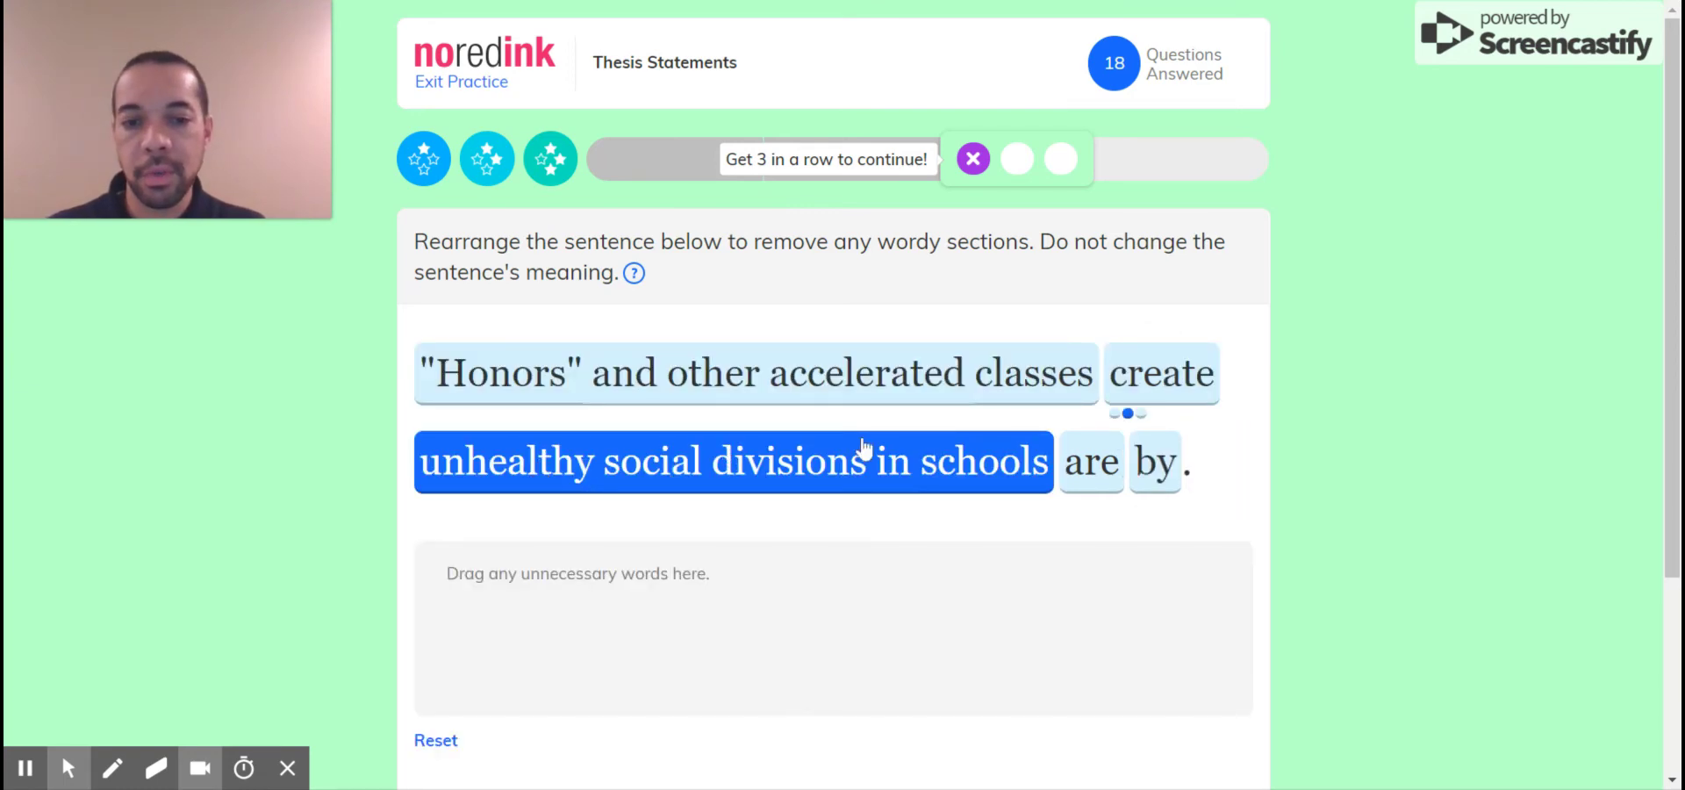
Step: Discard 'are' and 'by' as unnecessary words and submit the rewritten Honors sentence
drag(1108, 468, 888, 632)
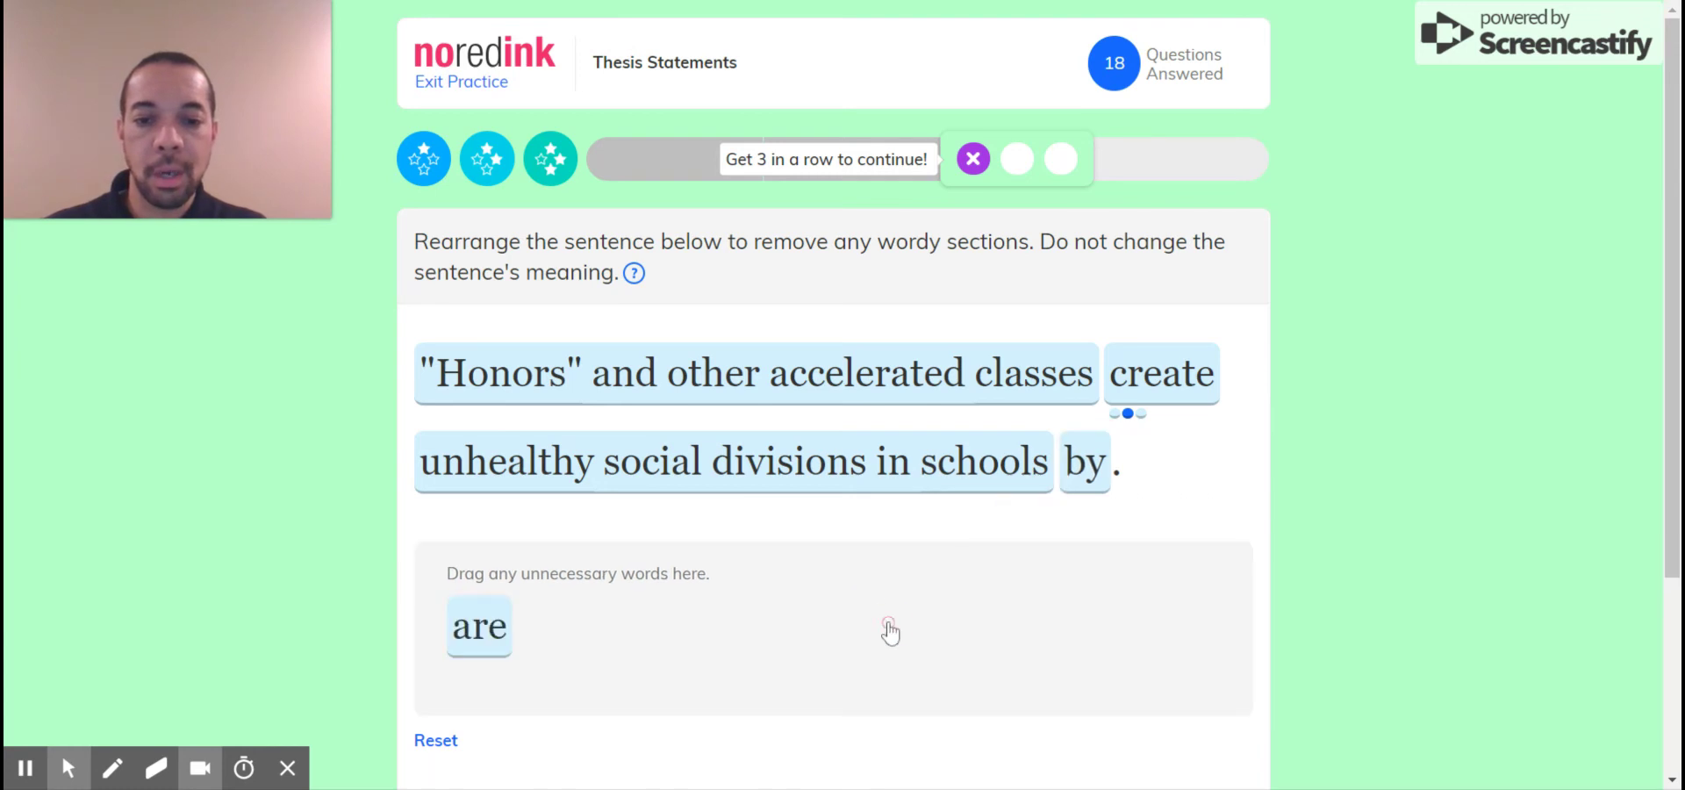
drag(1089, 465, 795, 660)
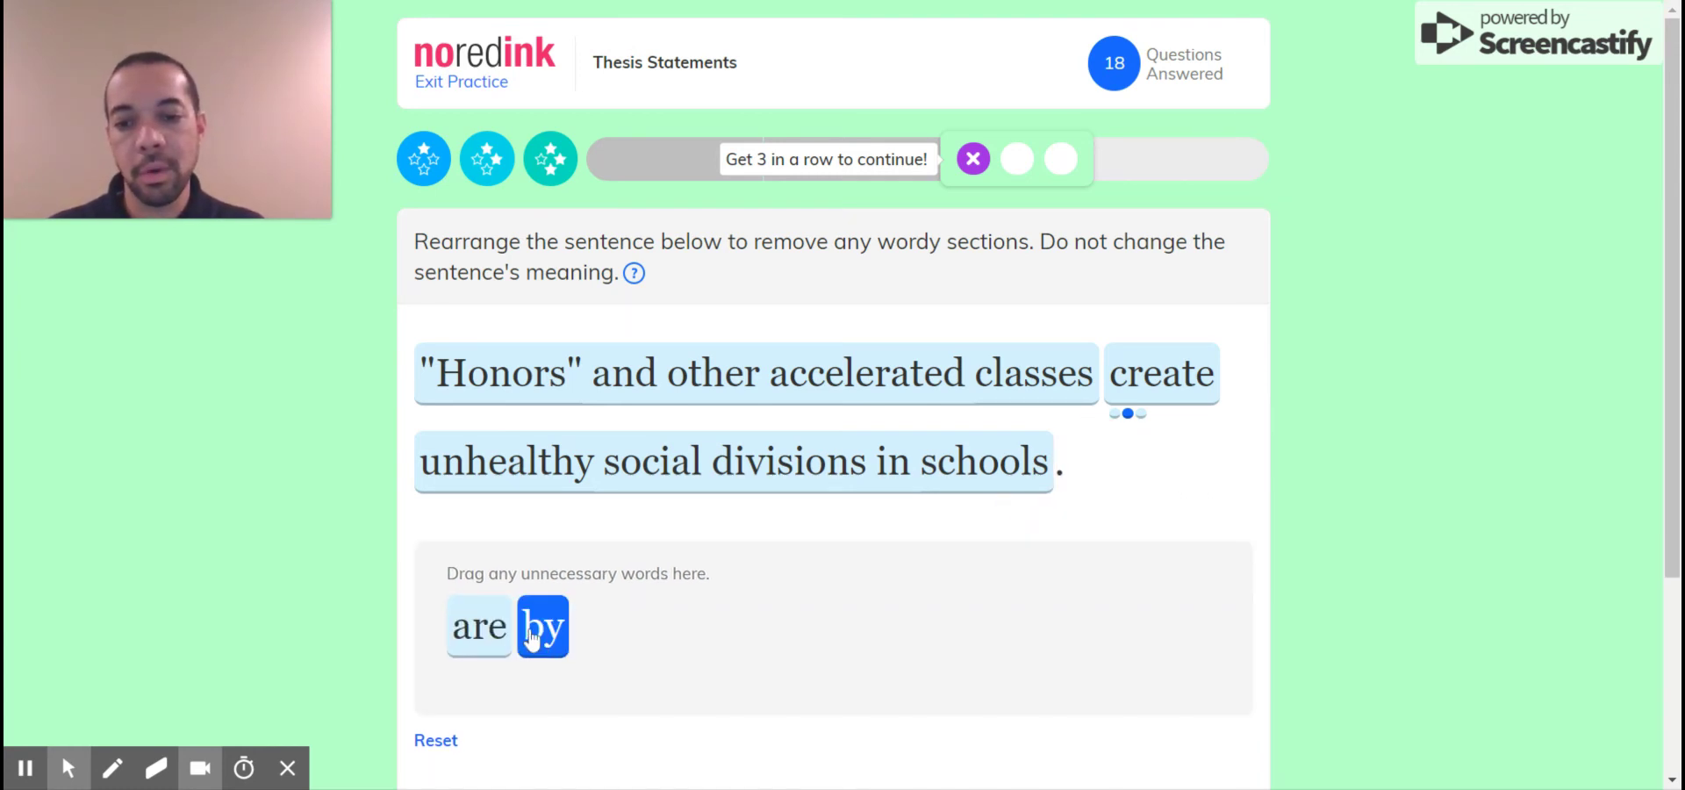
drag(540, 639, 1023, 523)
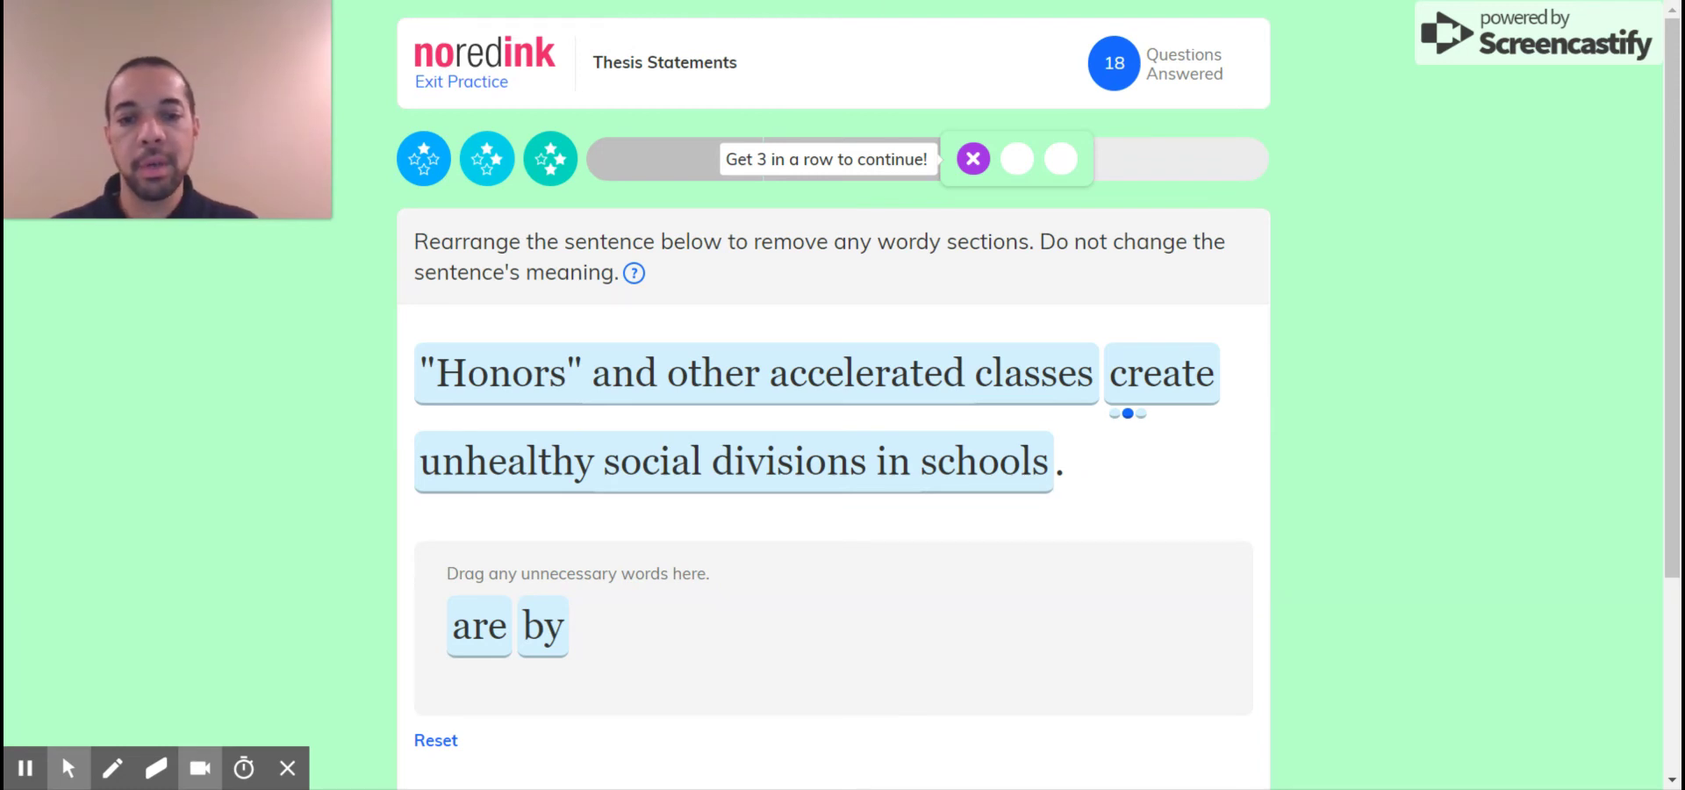
click(1016, 485)
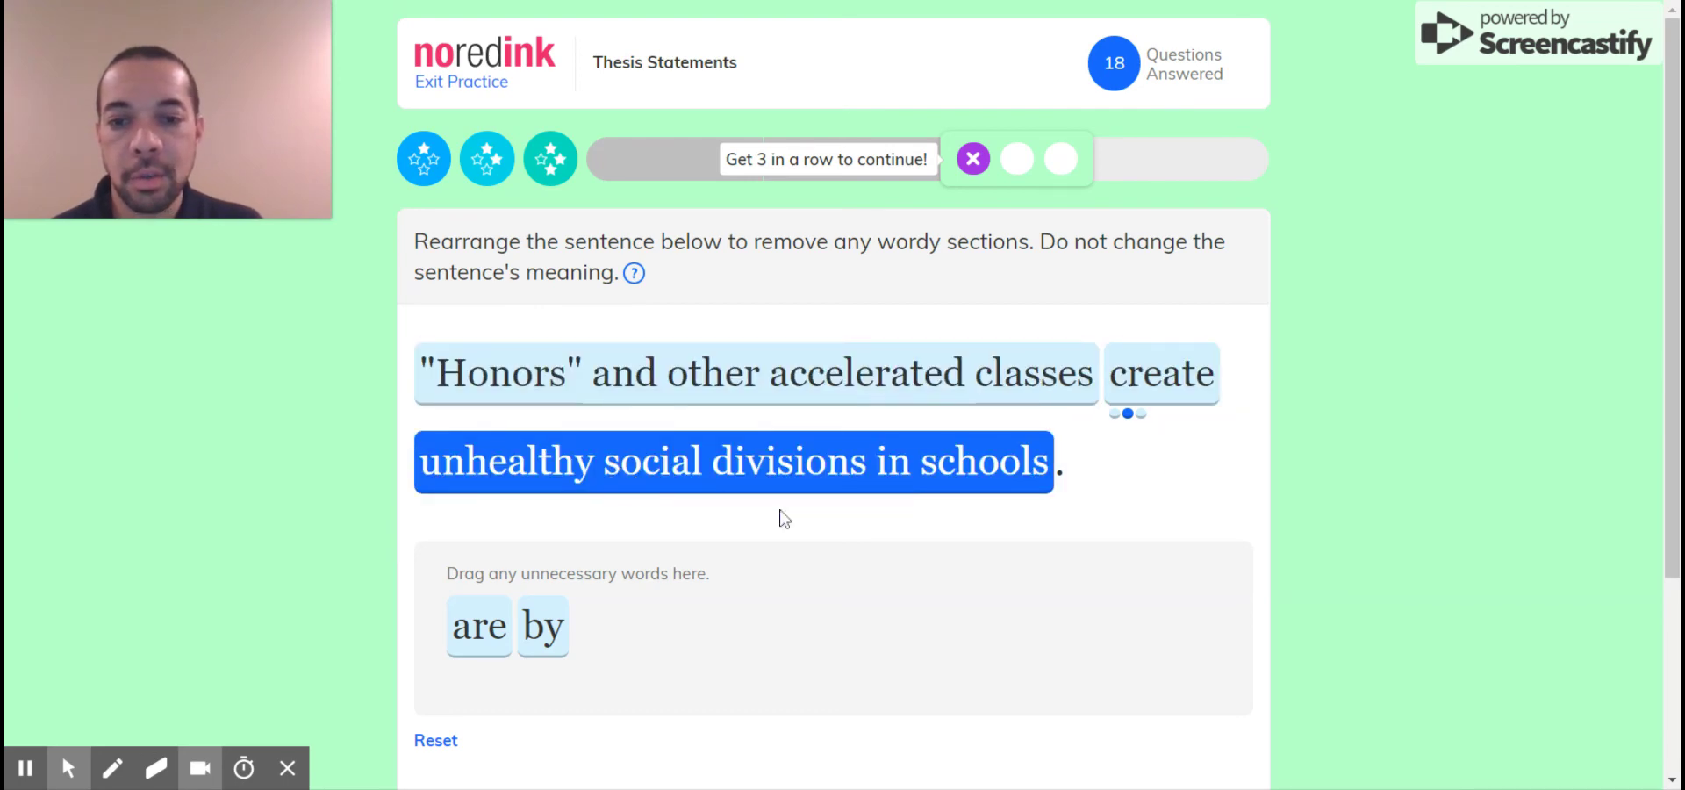
scroll(833, 567, down, 3)
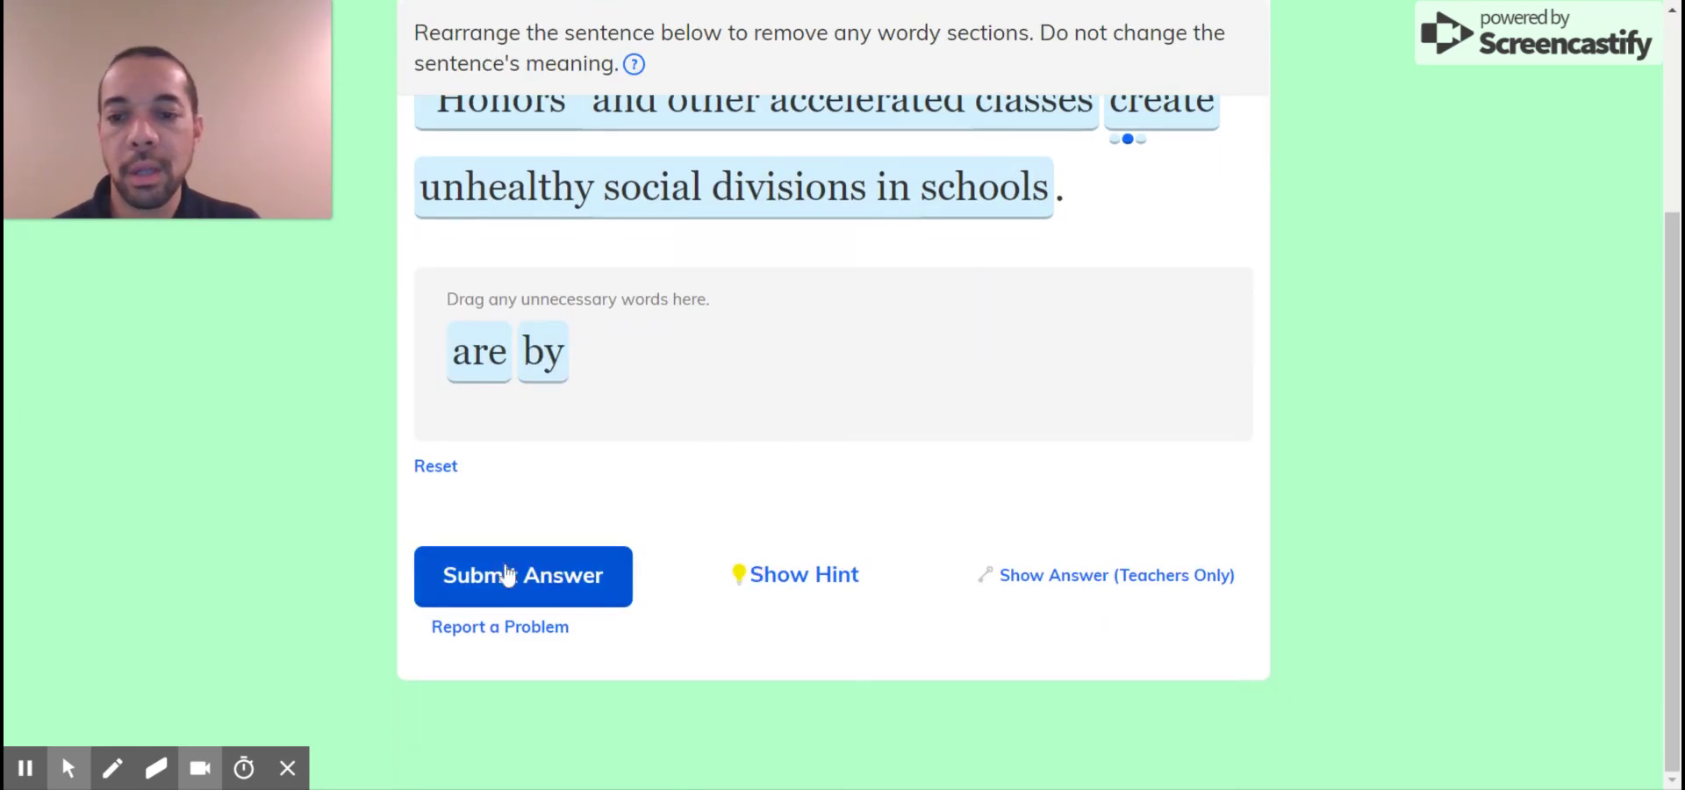
click(496, 566)
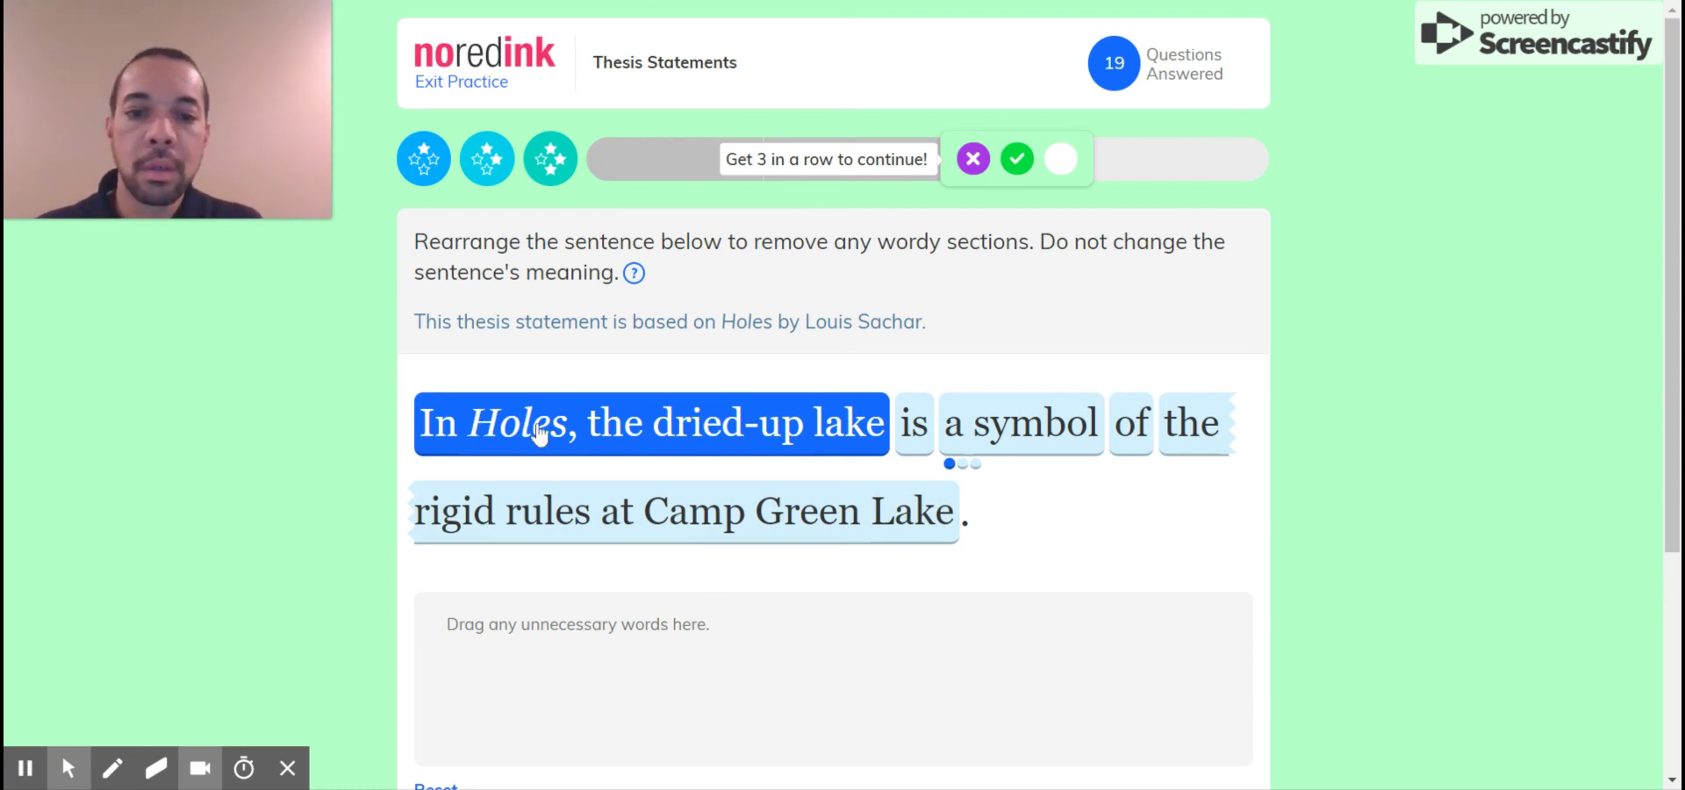
Step: Turn 'a symbol' into 'symbolizes' and place it after 'The rigid rules at Camp Green Lake' at the front
click(1010, 430)
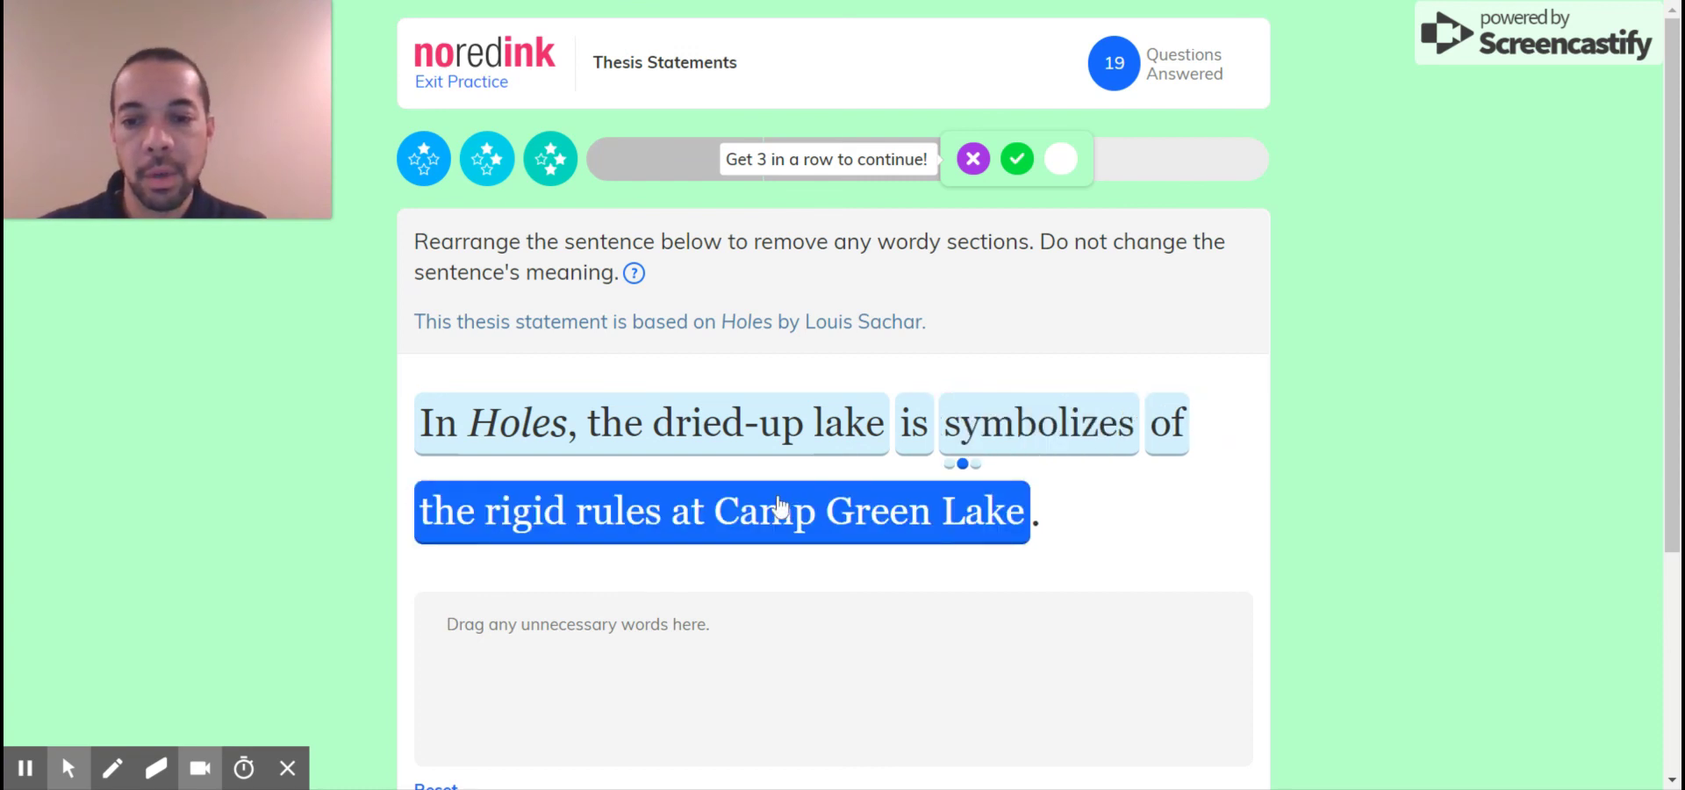
drag(775, 504, 526, 398)
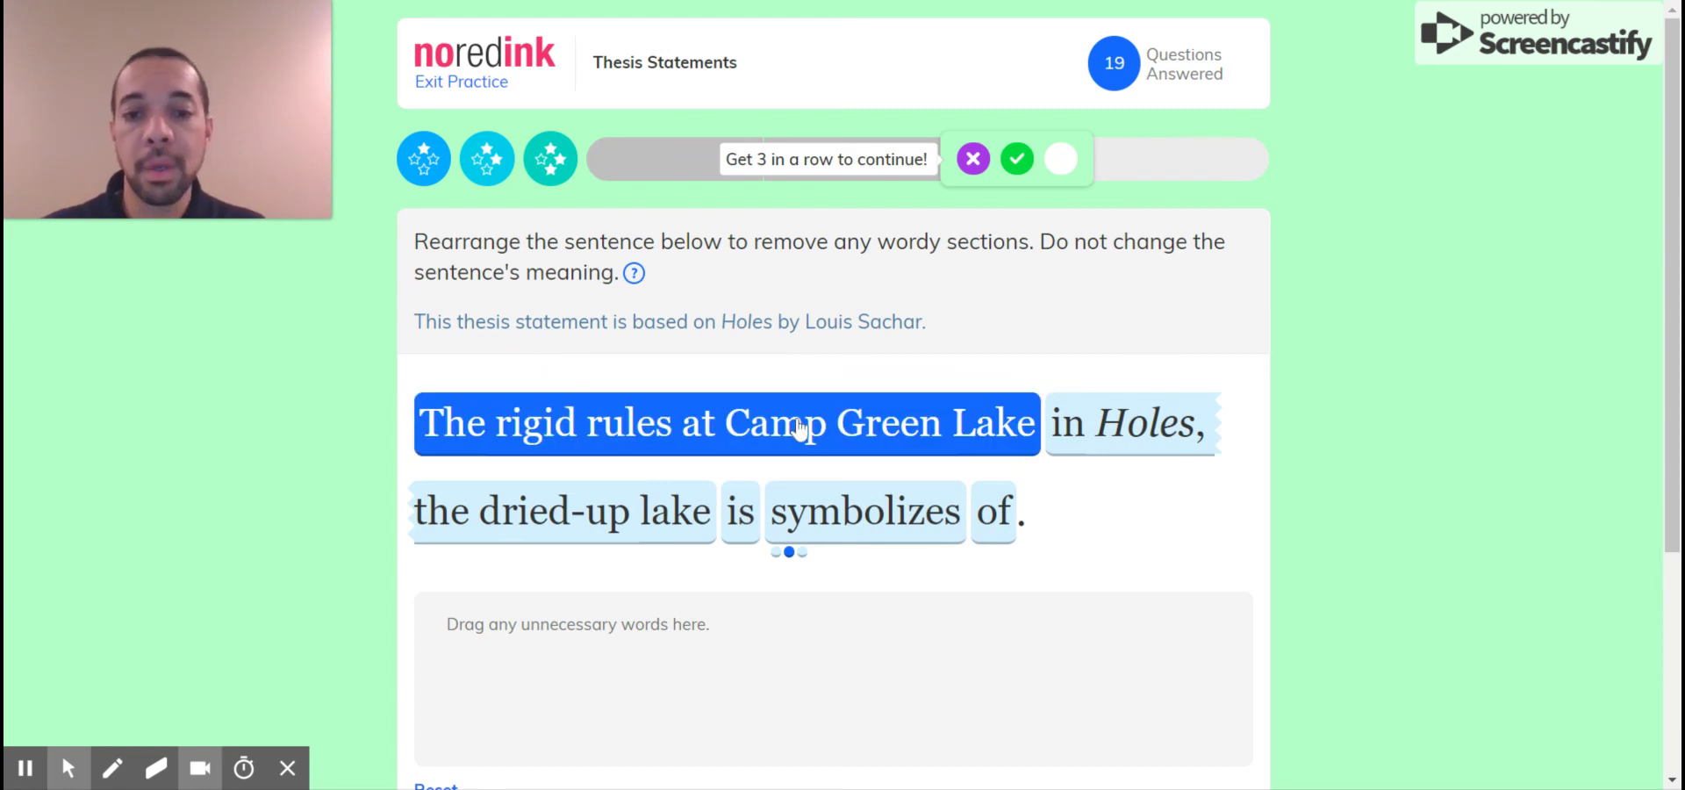
drag(888, 524, 1118, 425)
click(1142, 439)
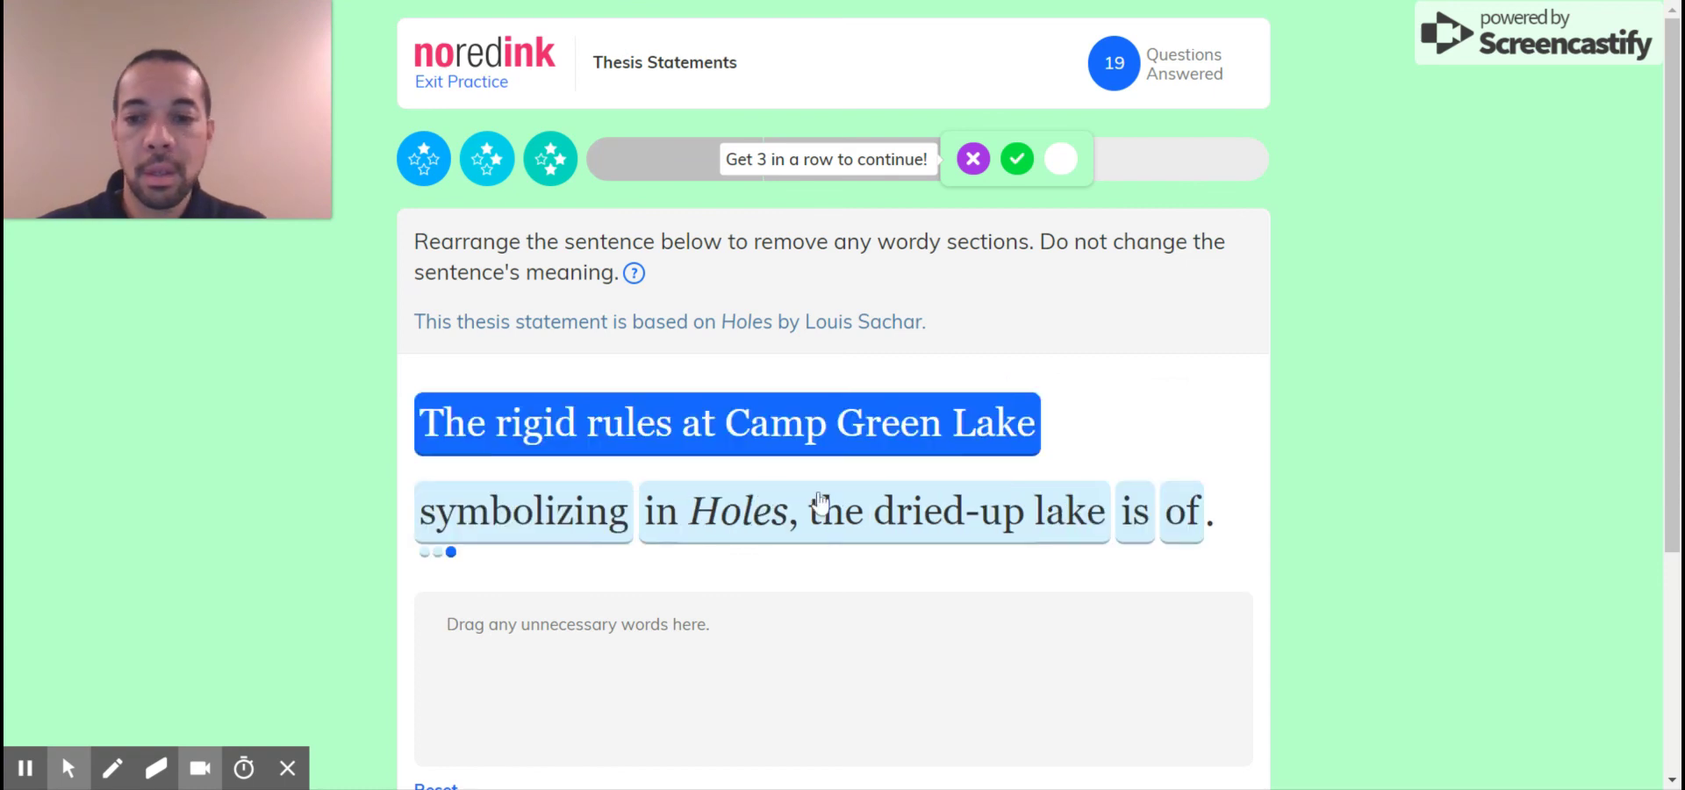
click(494, 525)
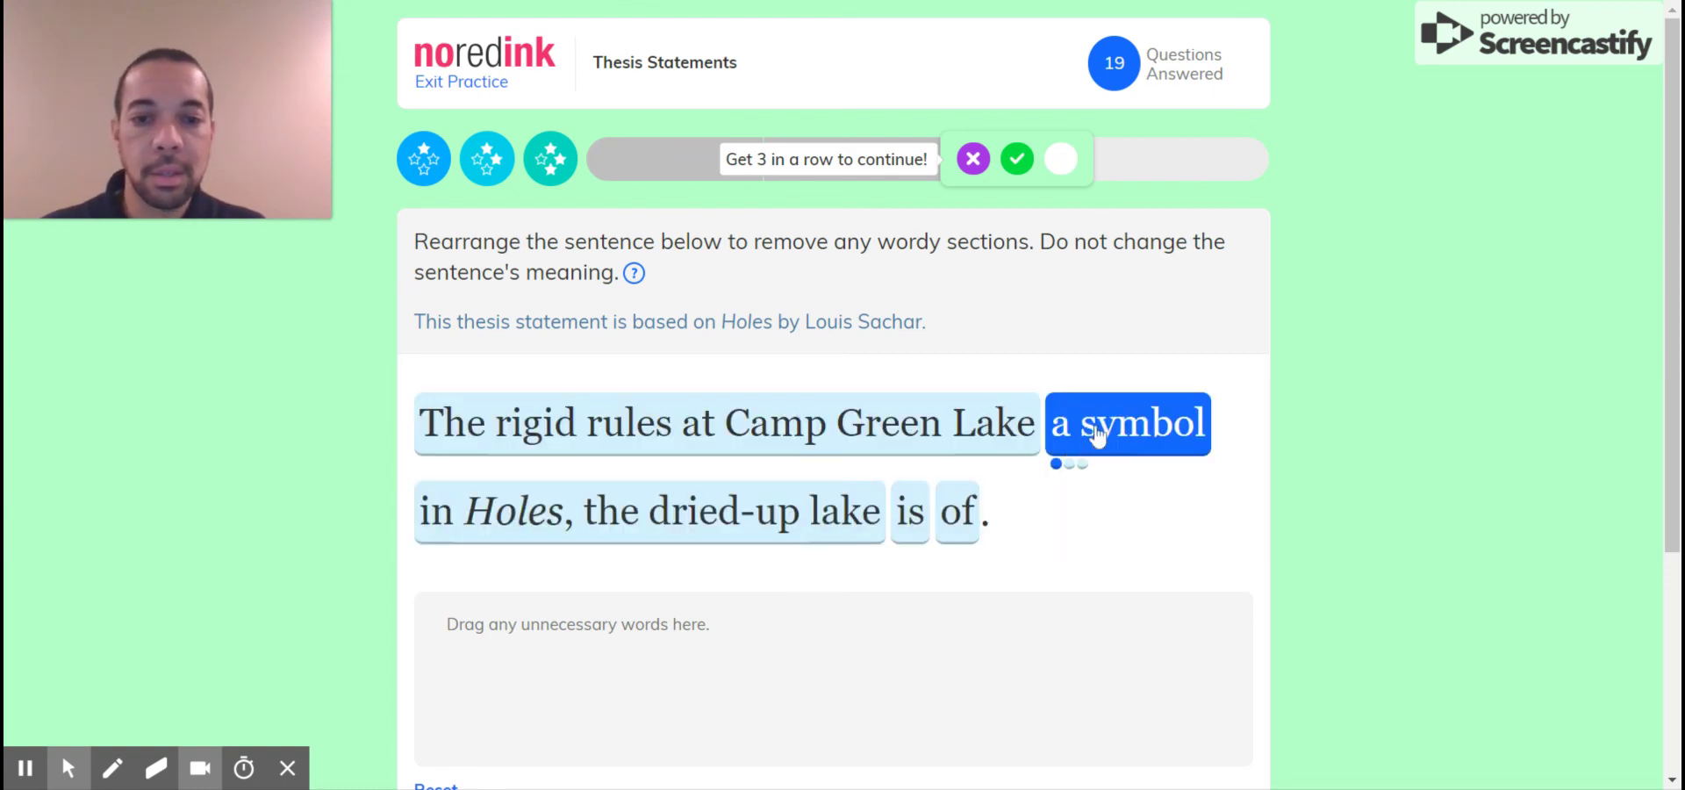
click(1124, 438)
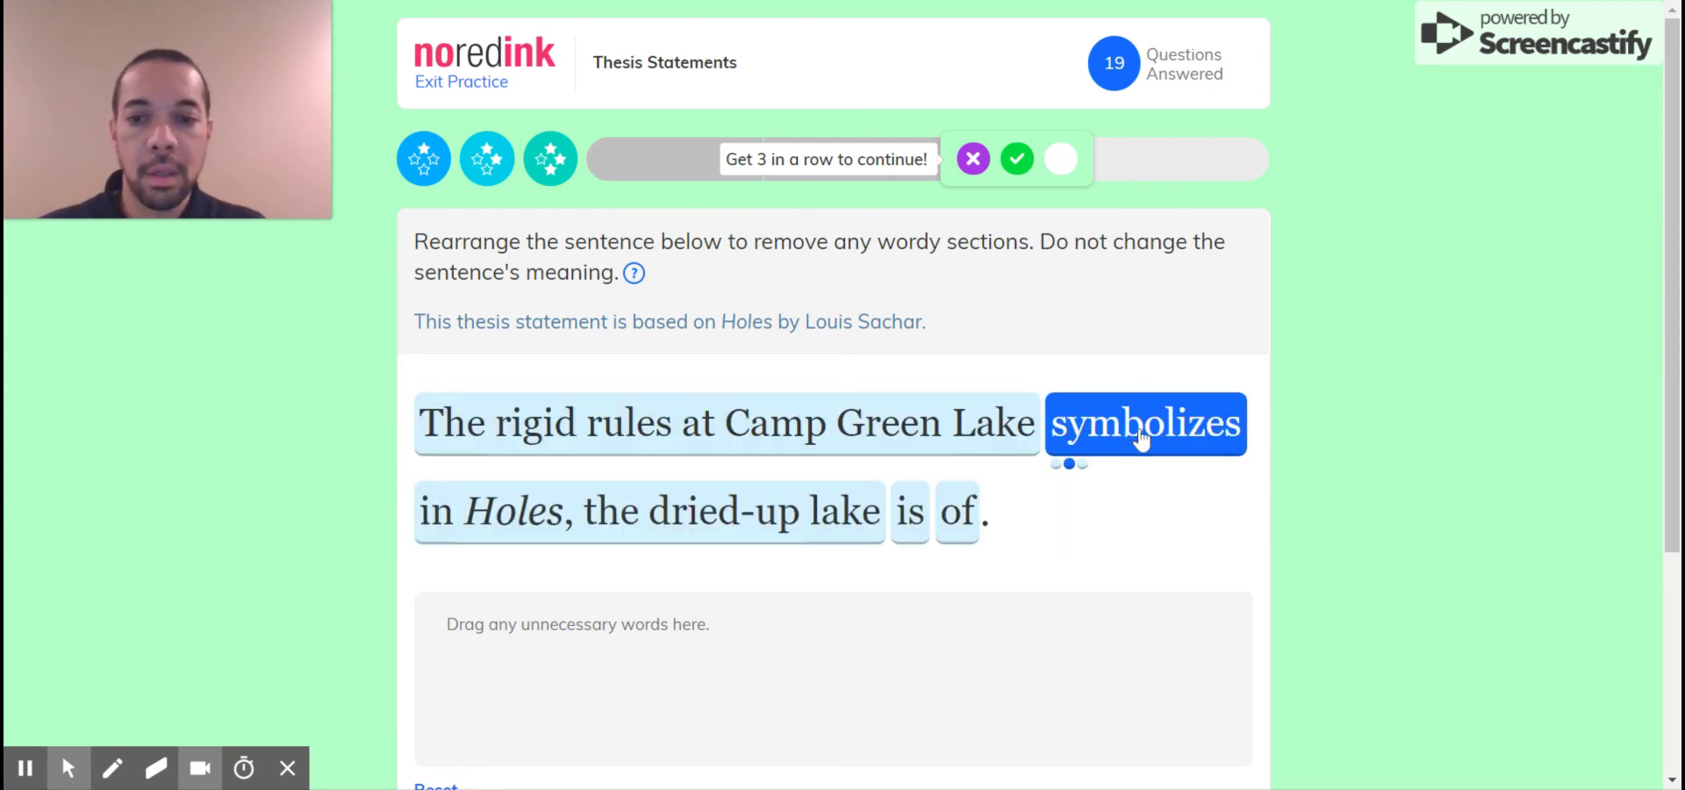